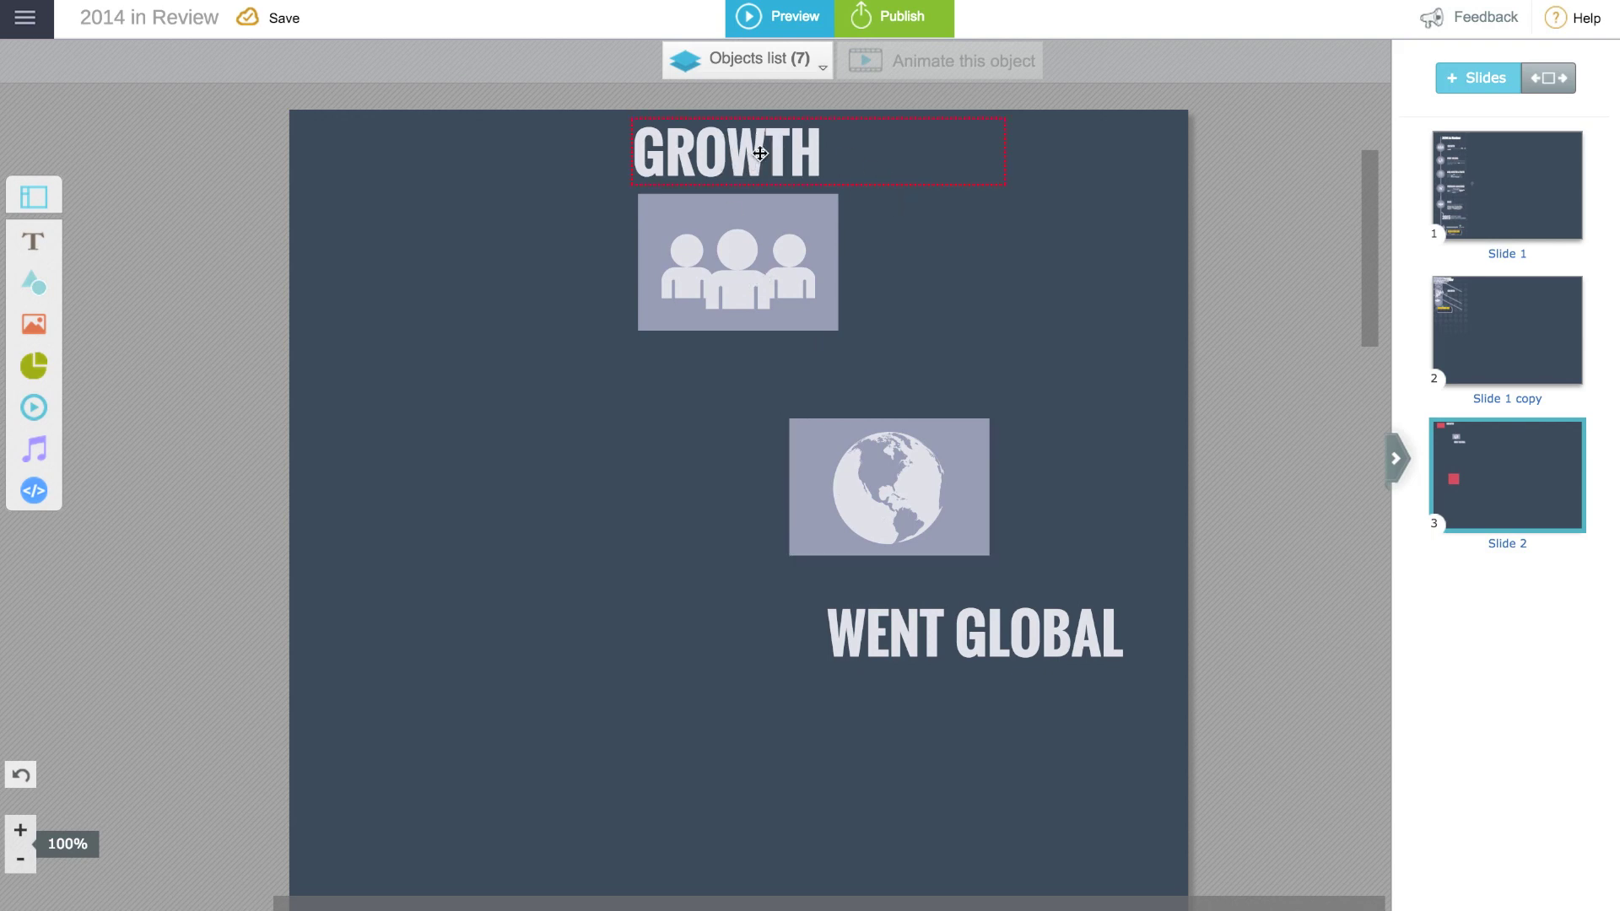
Nudge GROWTH and the people icon, and centre the globe on its backing rectangle
mouse_move(729, 148)
left_mouse_down()
mouse_move(757, 148)
mouse_move(711, 158)
mouse_move(748, 145)
left_mouse_up()
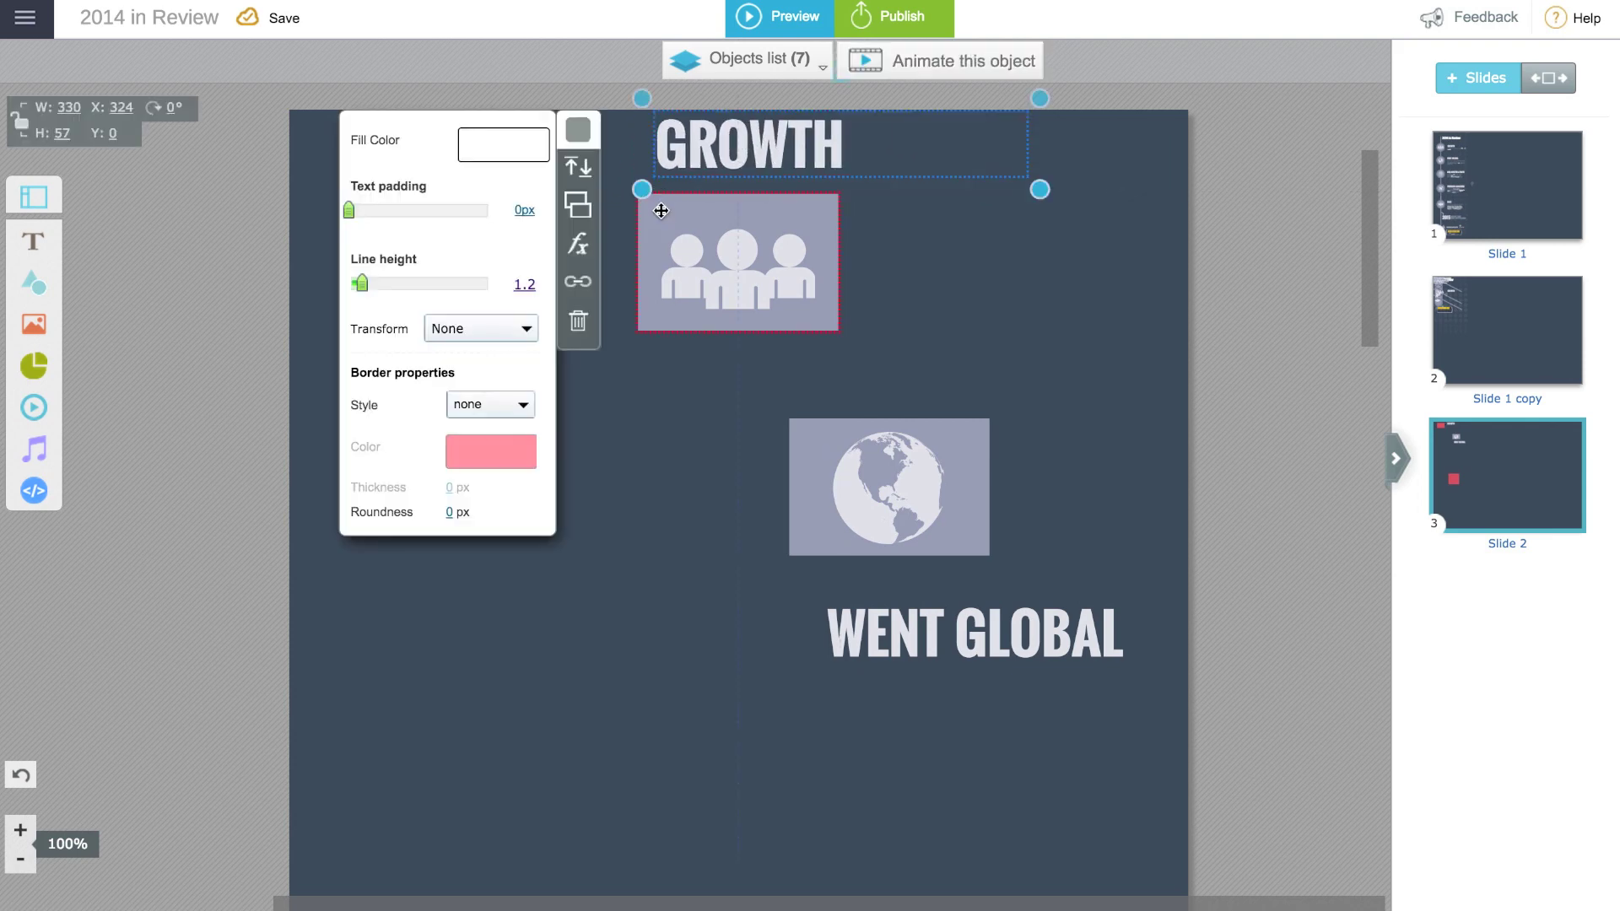
left_click(662, 212)
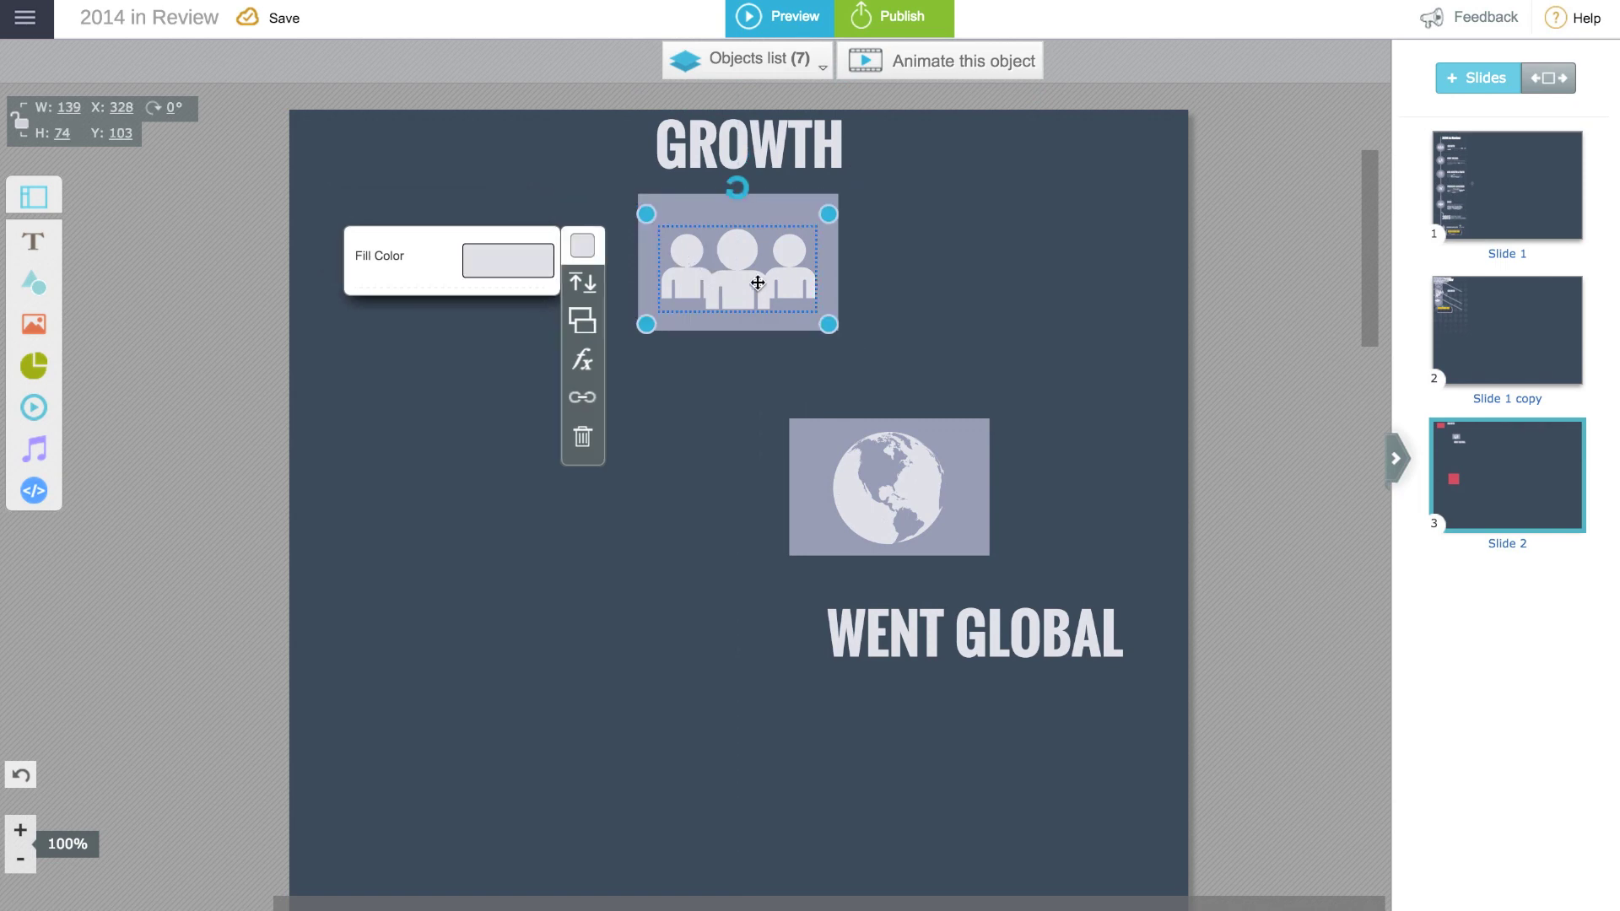
left_click_drag(739, 271, 742, 271)
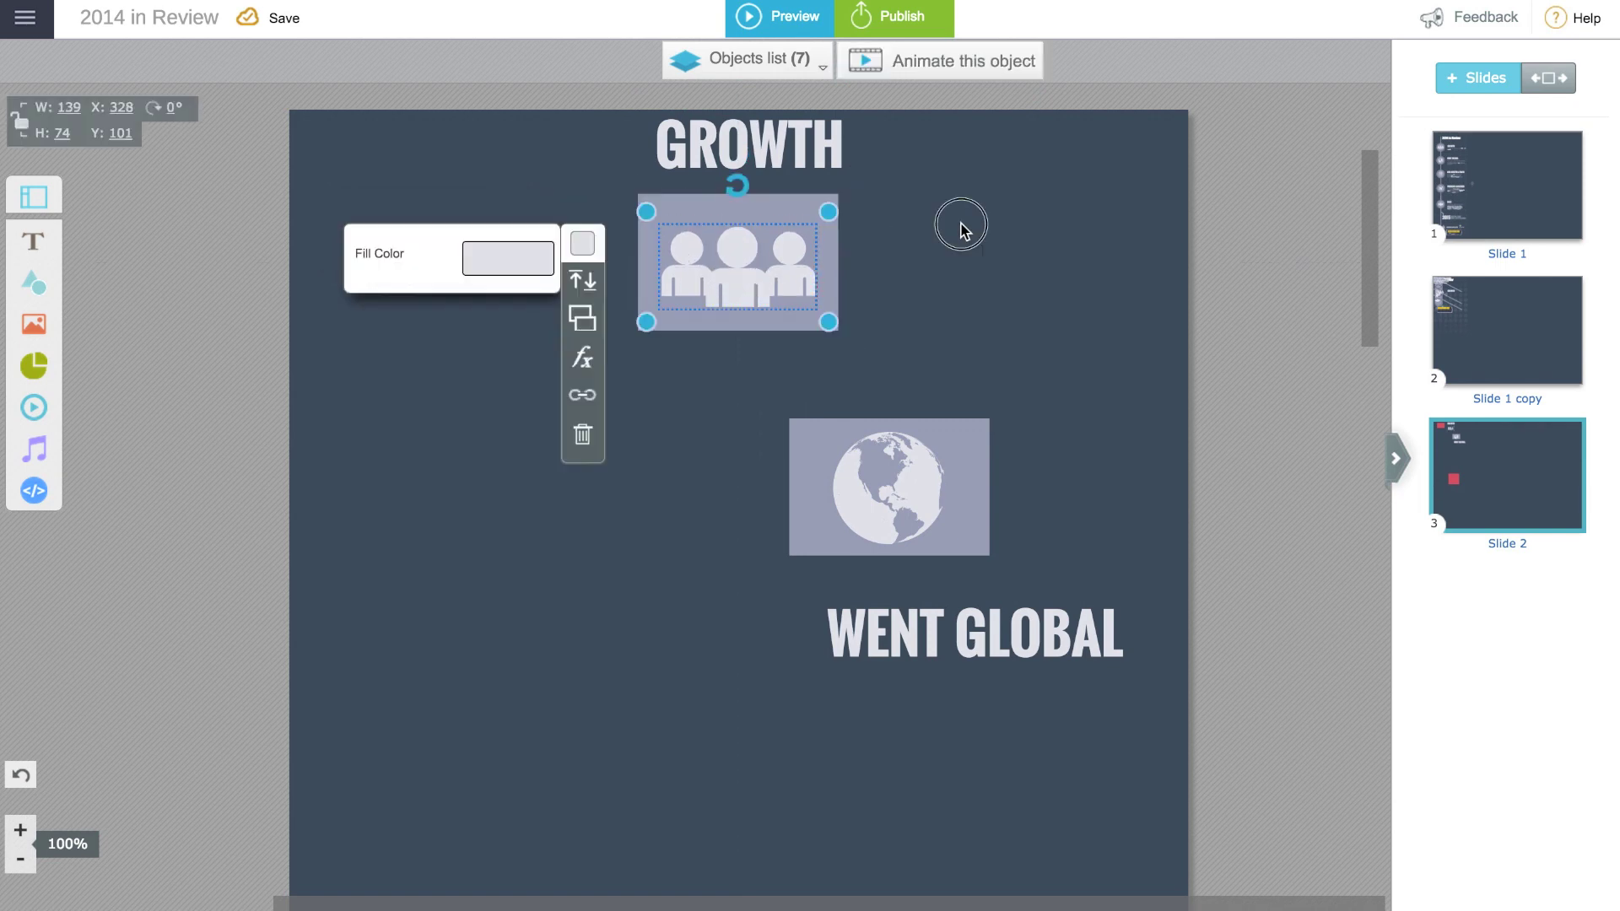
left_click(959, 225)
left_click_drag(819, 451, 676, 421)
left_click_drag(870, 464, 731, 436)
Move WENT GLOBAL up under the people icon and shift the globe tile down below it
left_click_drag(1015, 642, 844, 366)
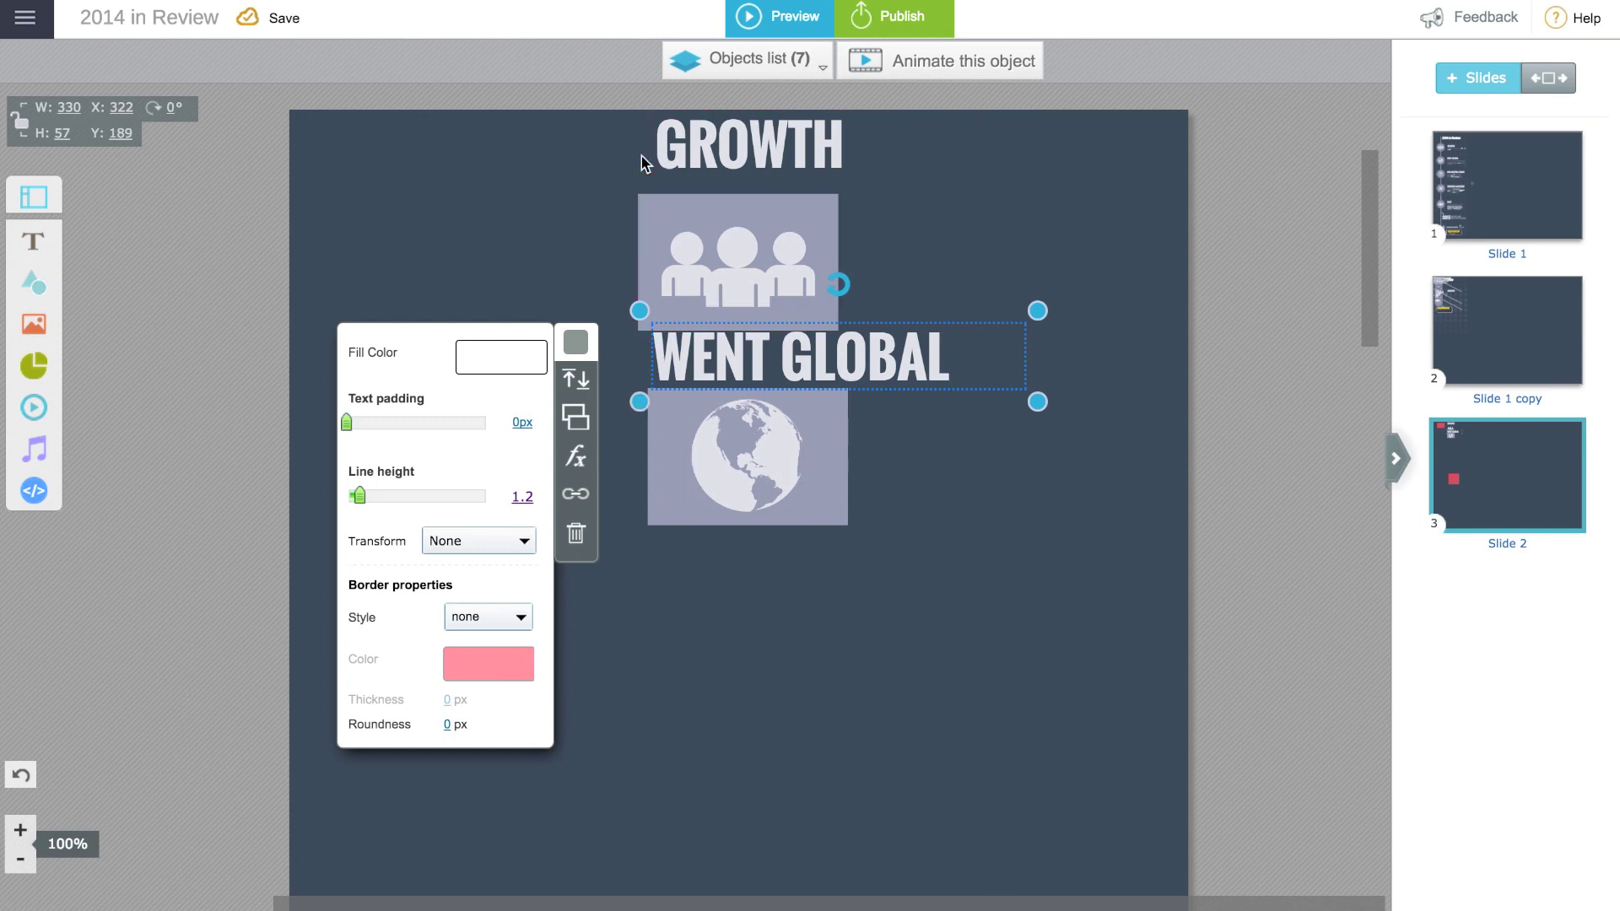
left_click(695, 607)
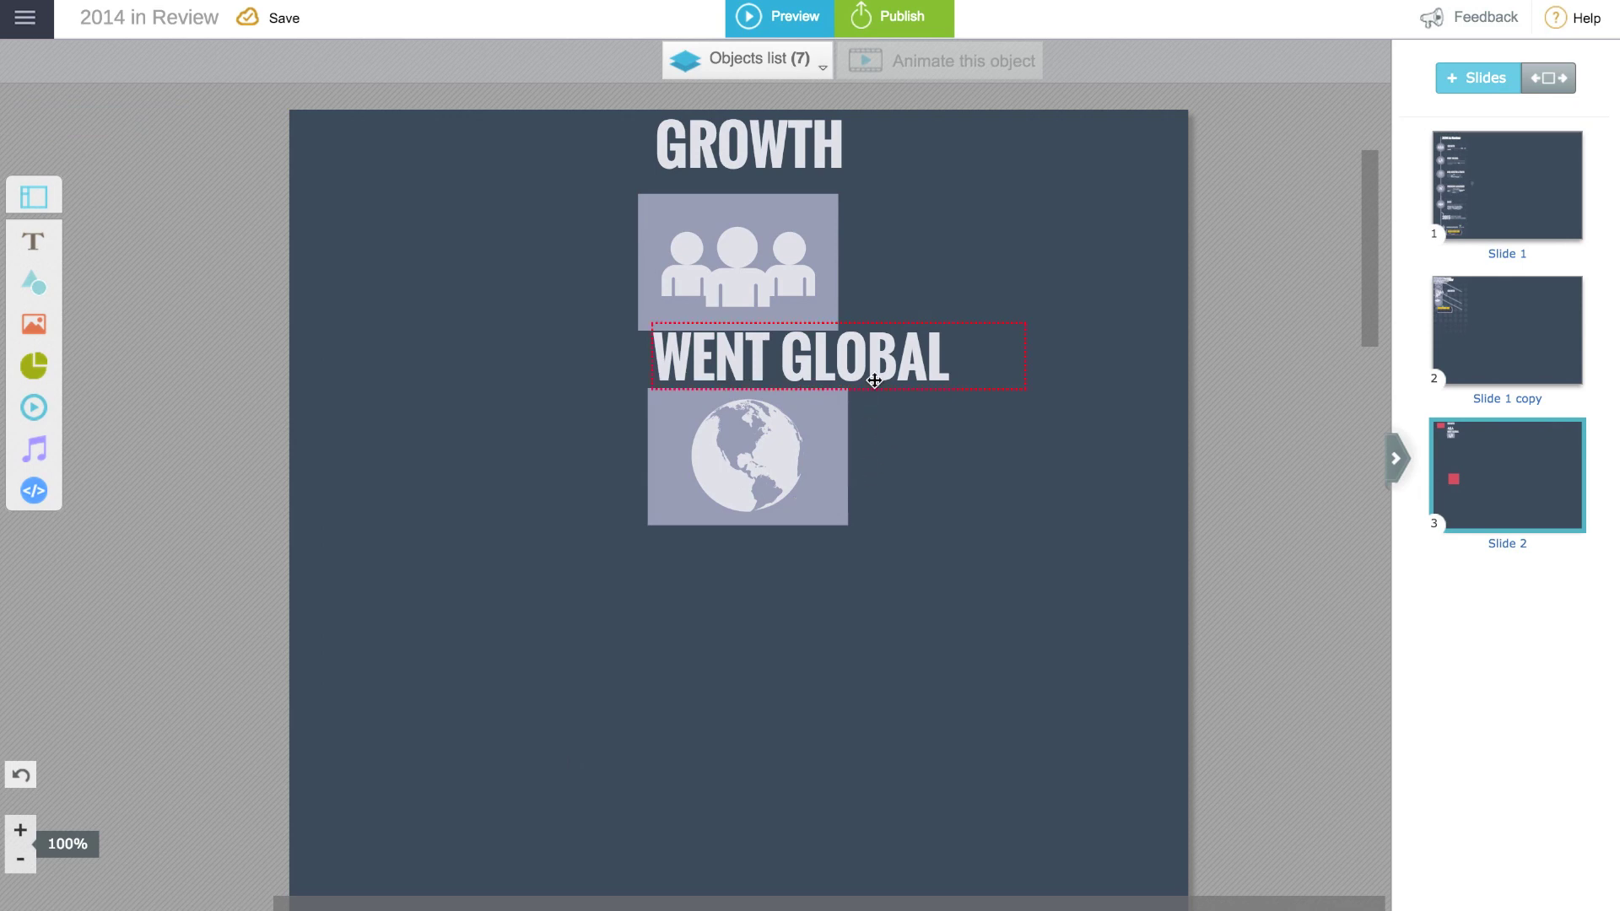
left_click(753, 426)
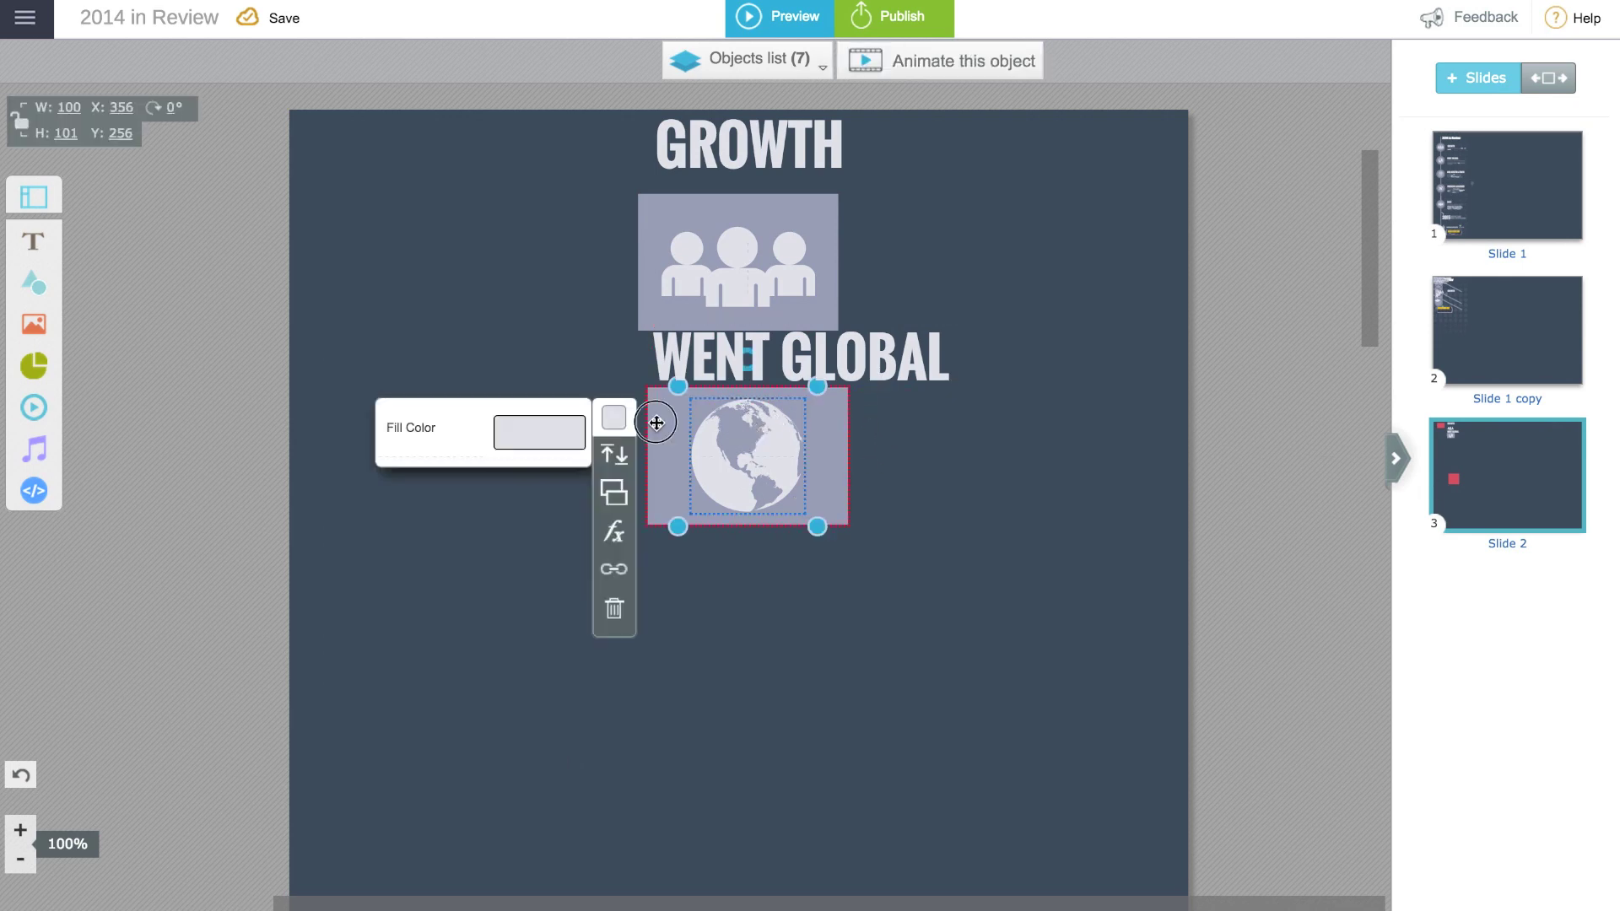
left_click_drag(656, 423, 645, 515)
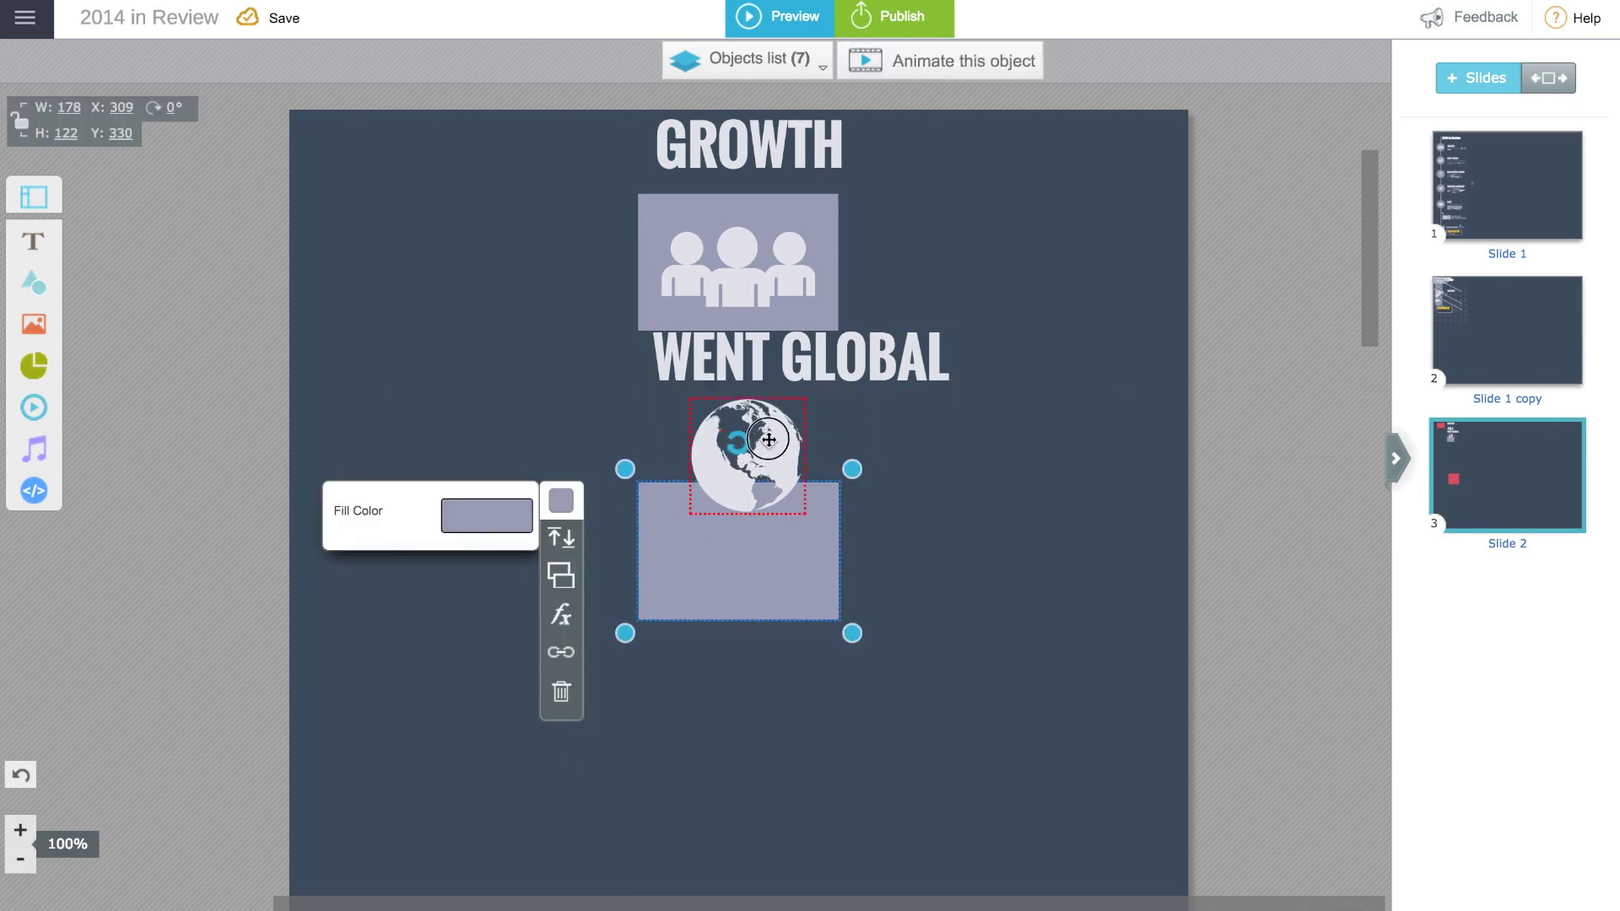
left_click_drag(768, 440, 765, 531)
left_click_drag(654, 532, 672, 531)
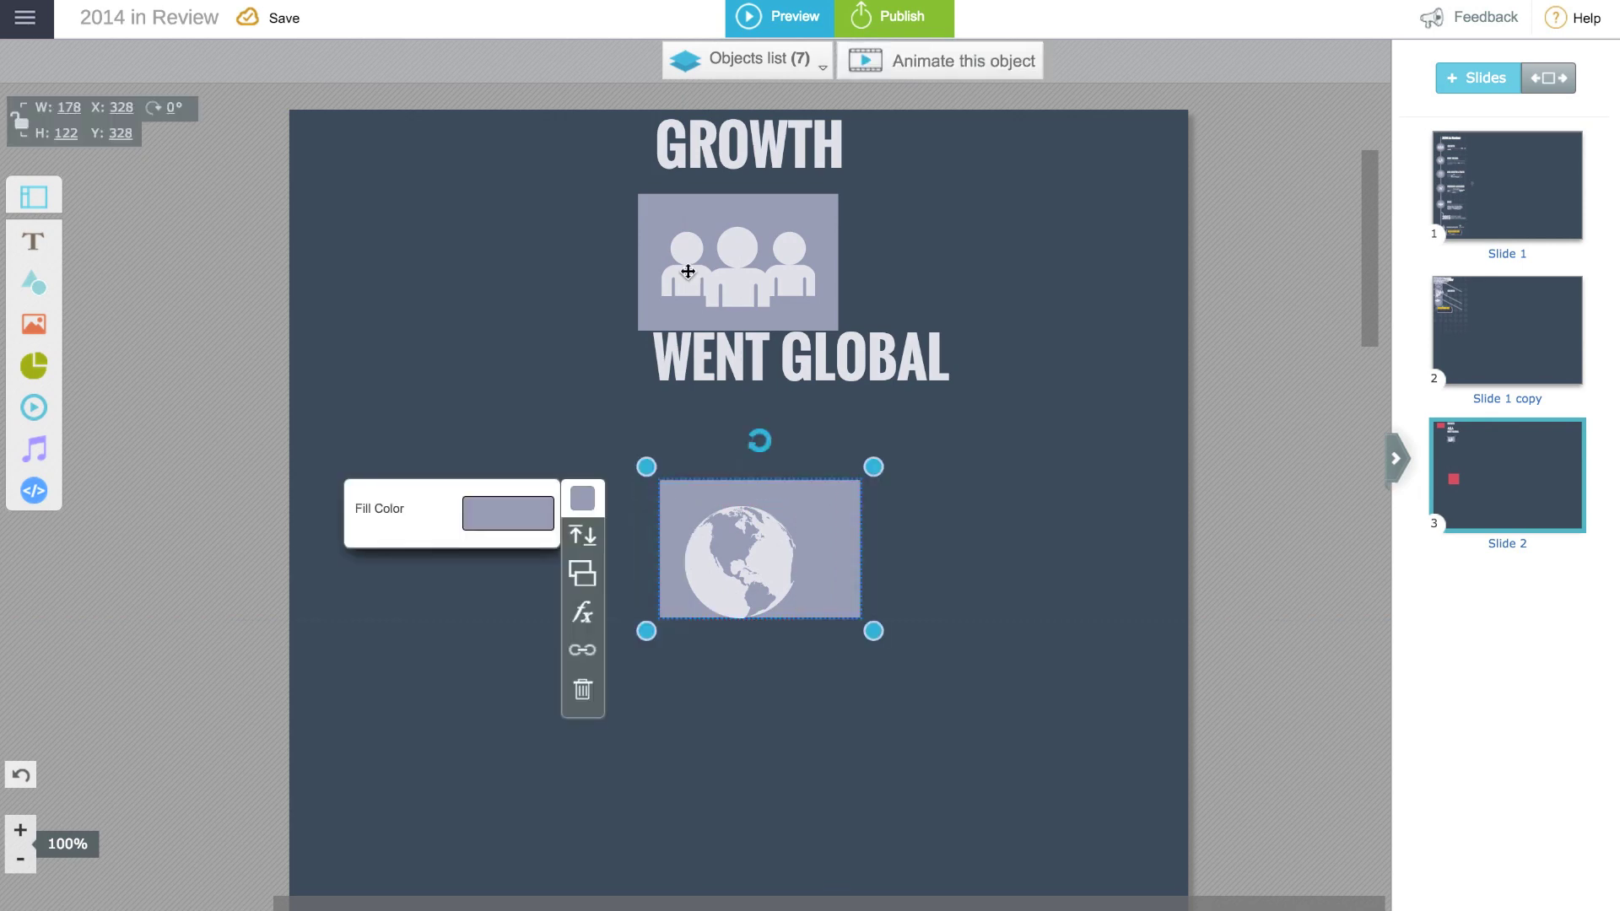
Turn on the canvas grid in View Options, with 100 px cell width and 64 px height
left_click(25, 17)
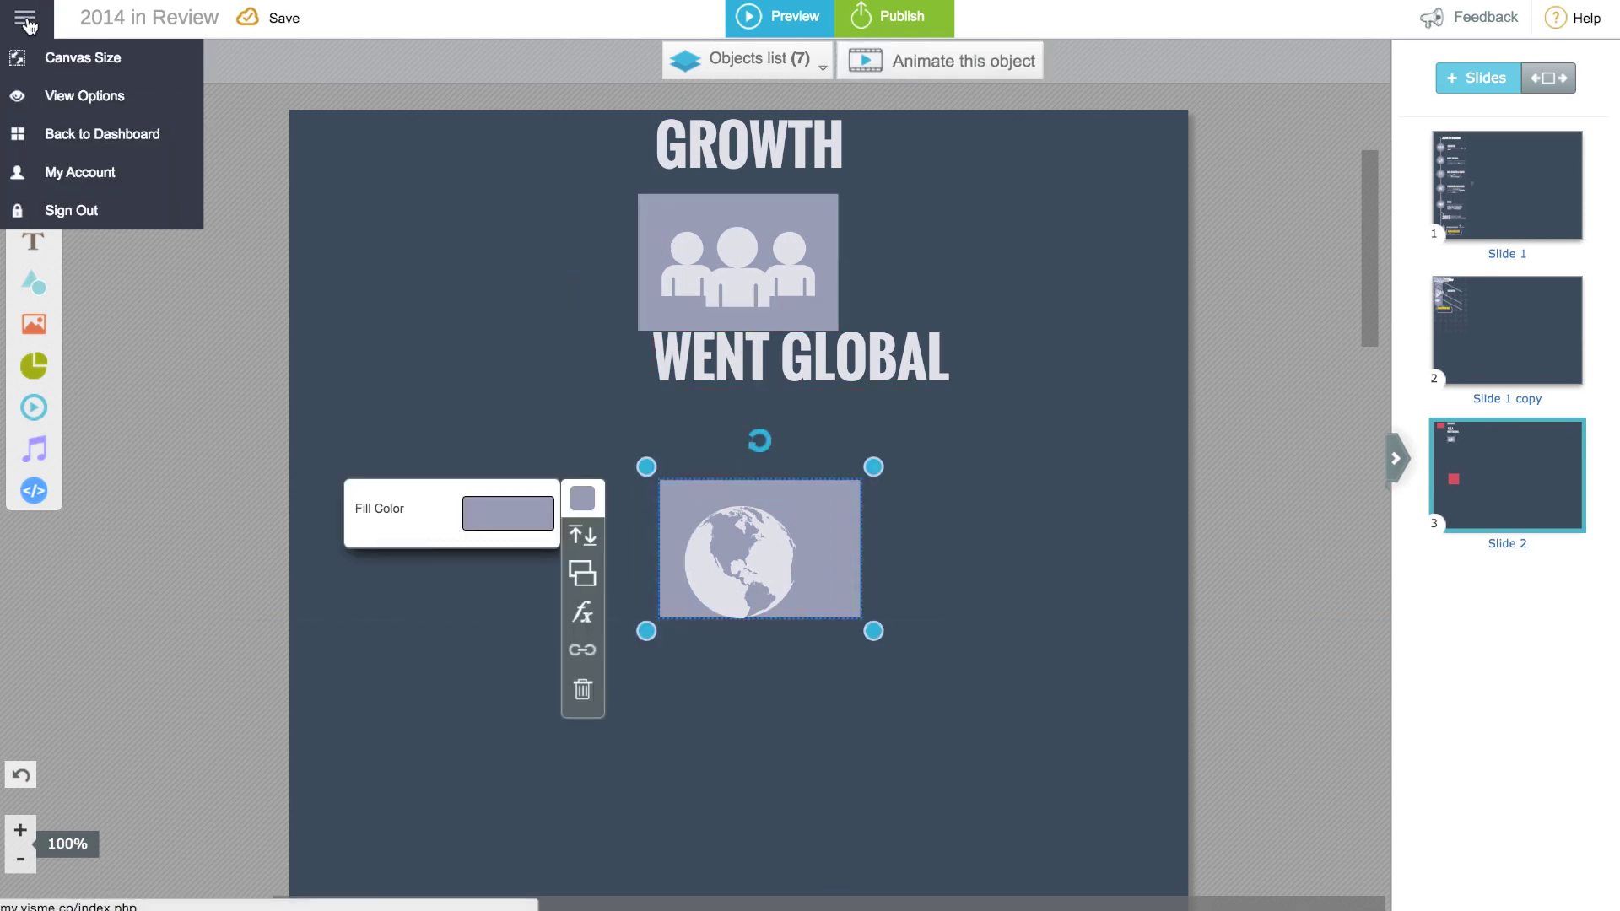
left_click(56, 98)
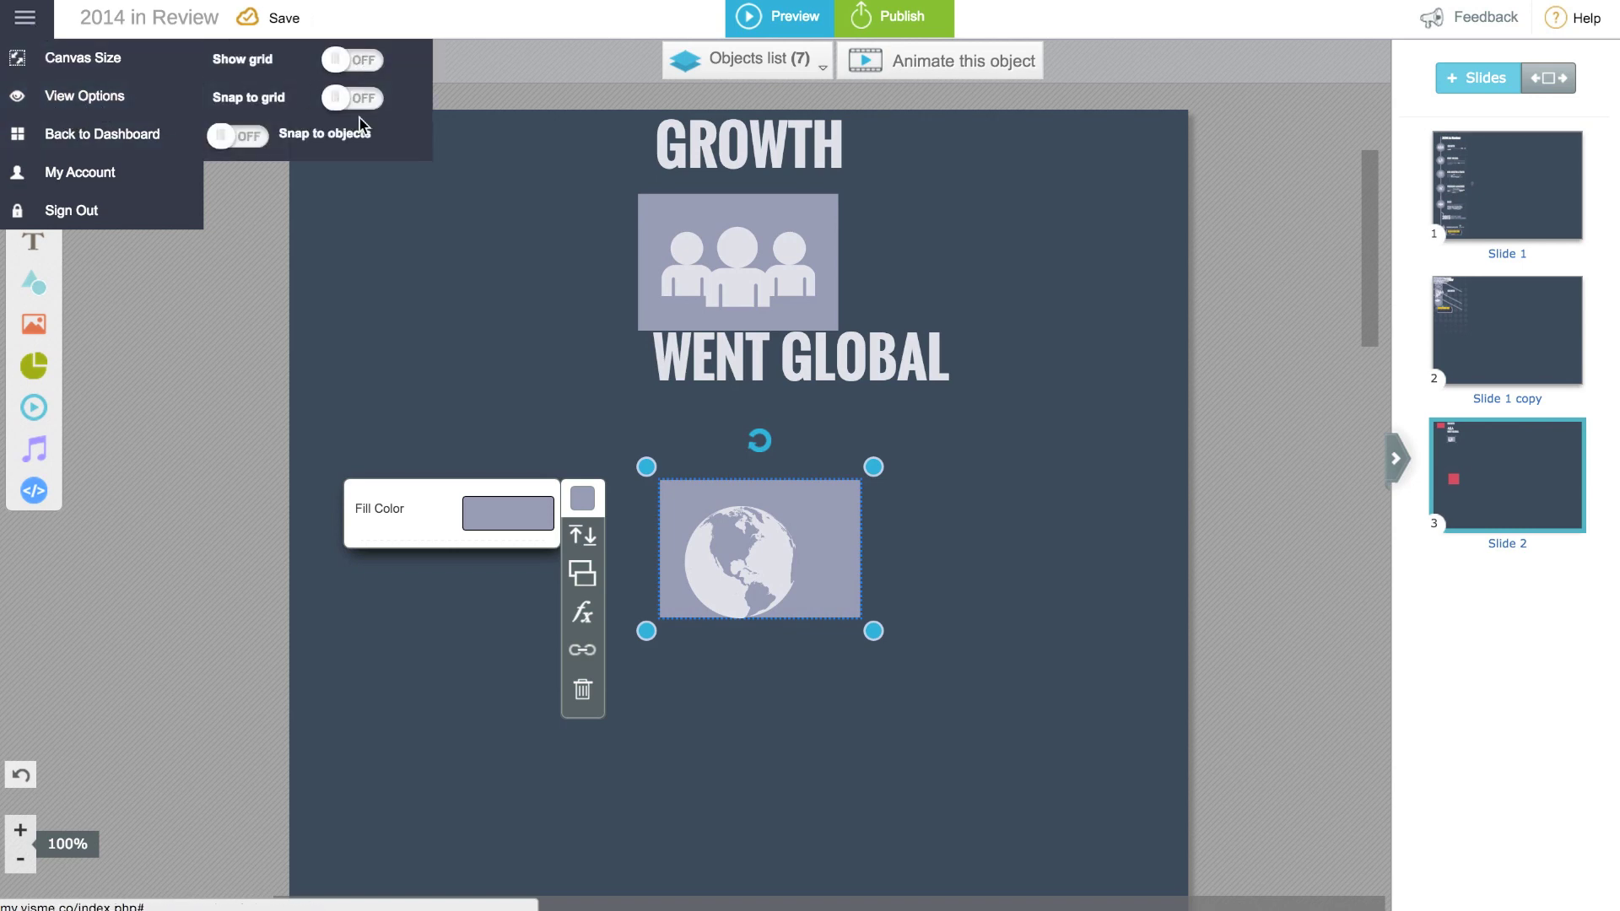
left_click(354, 60)
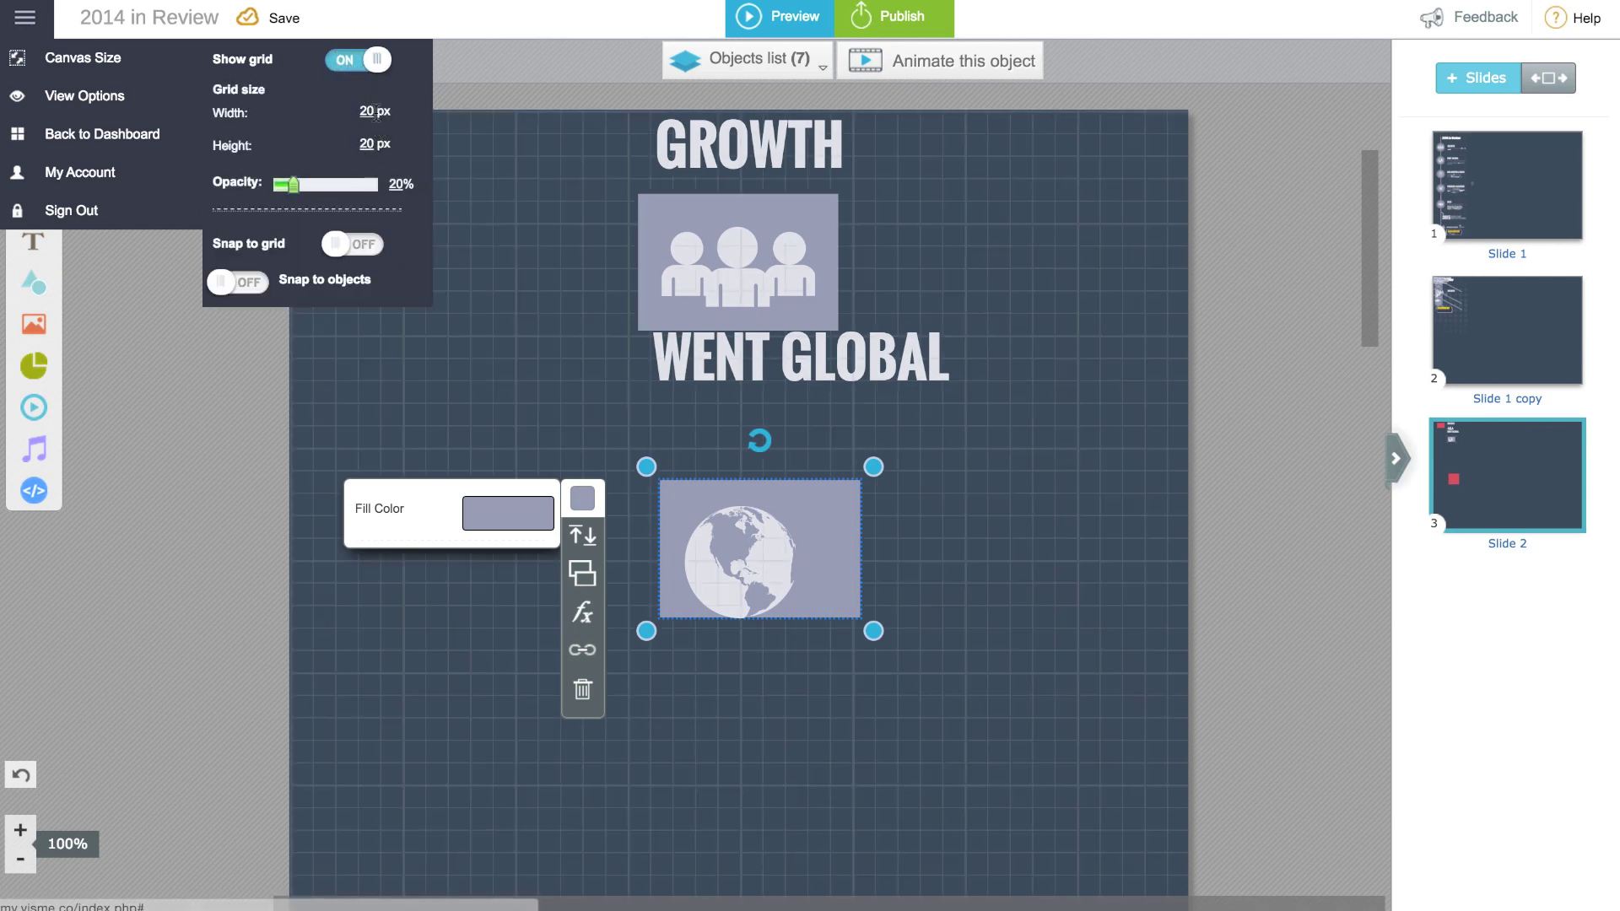
left_click(371, 113)
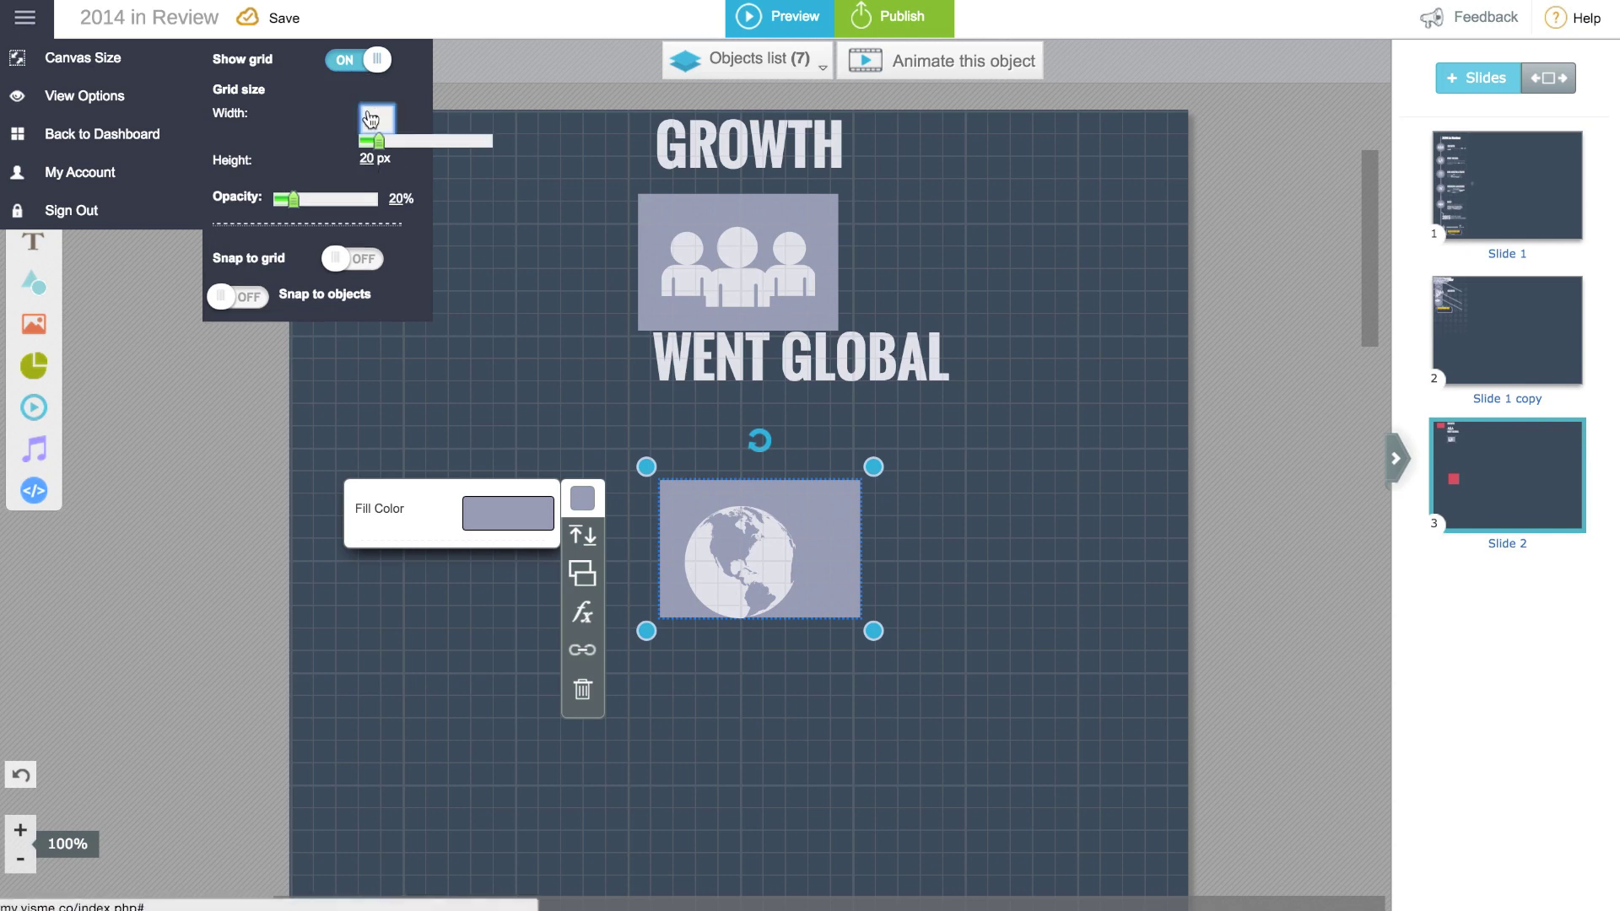
key("BackSpace")
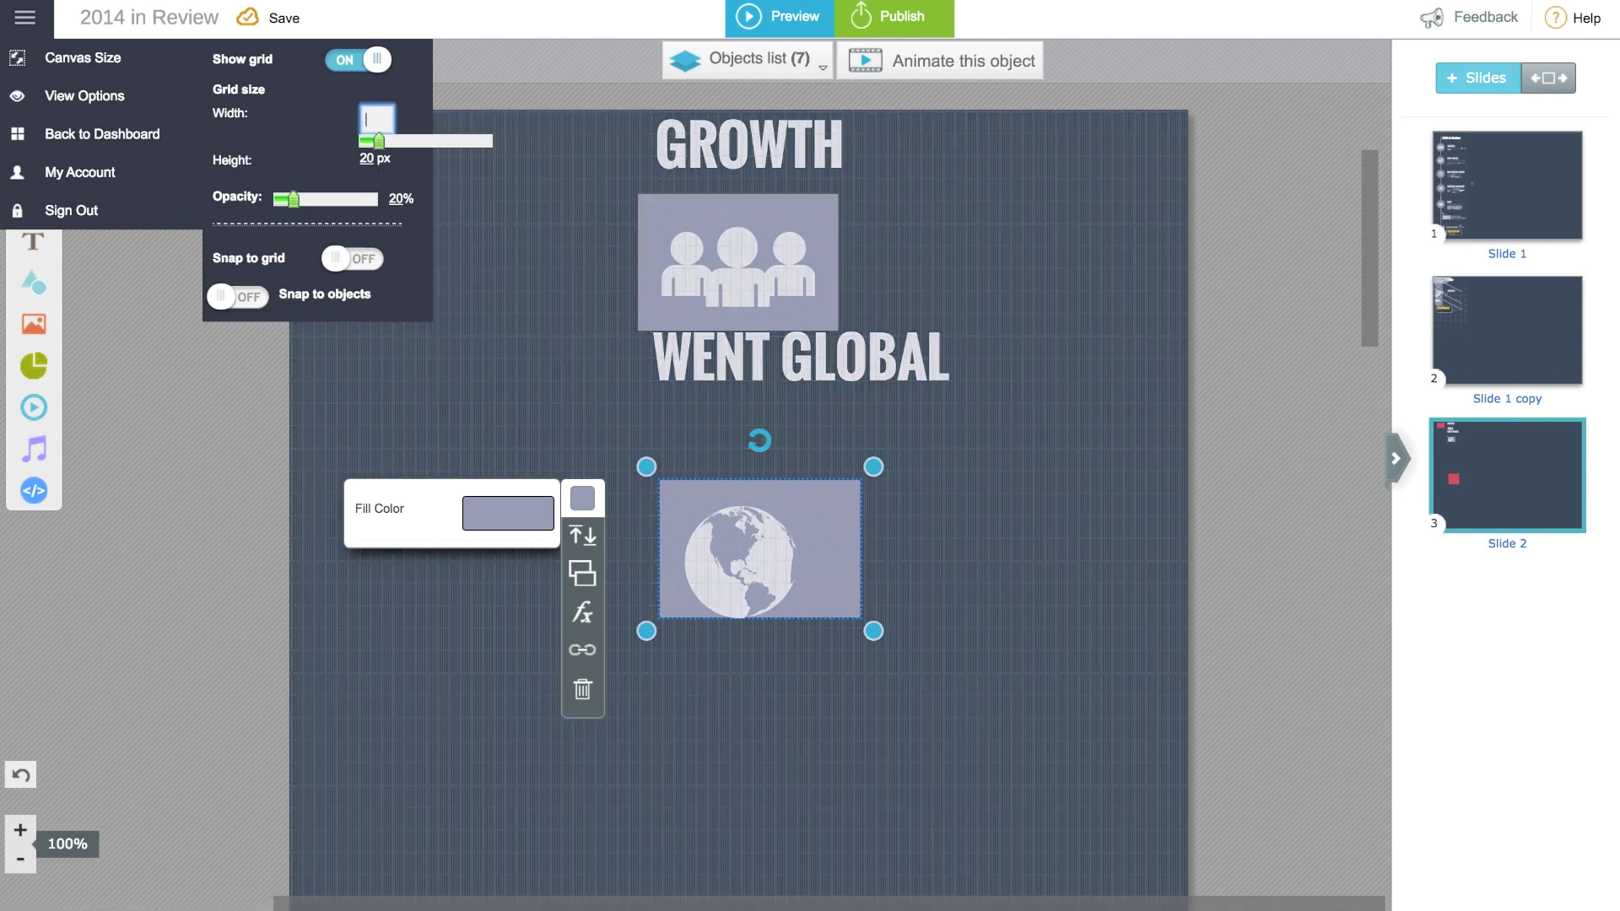
type("100")
key("Return")
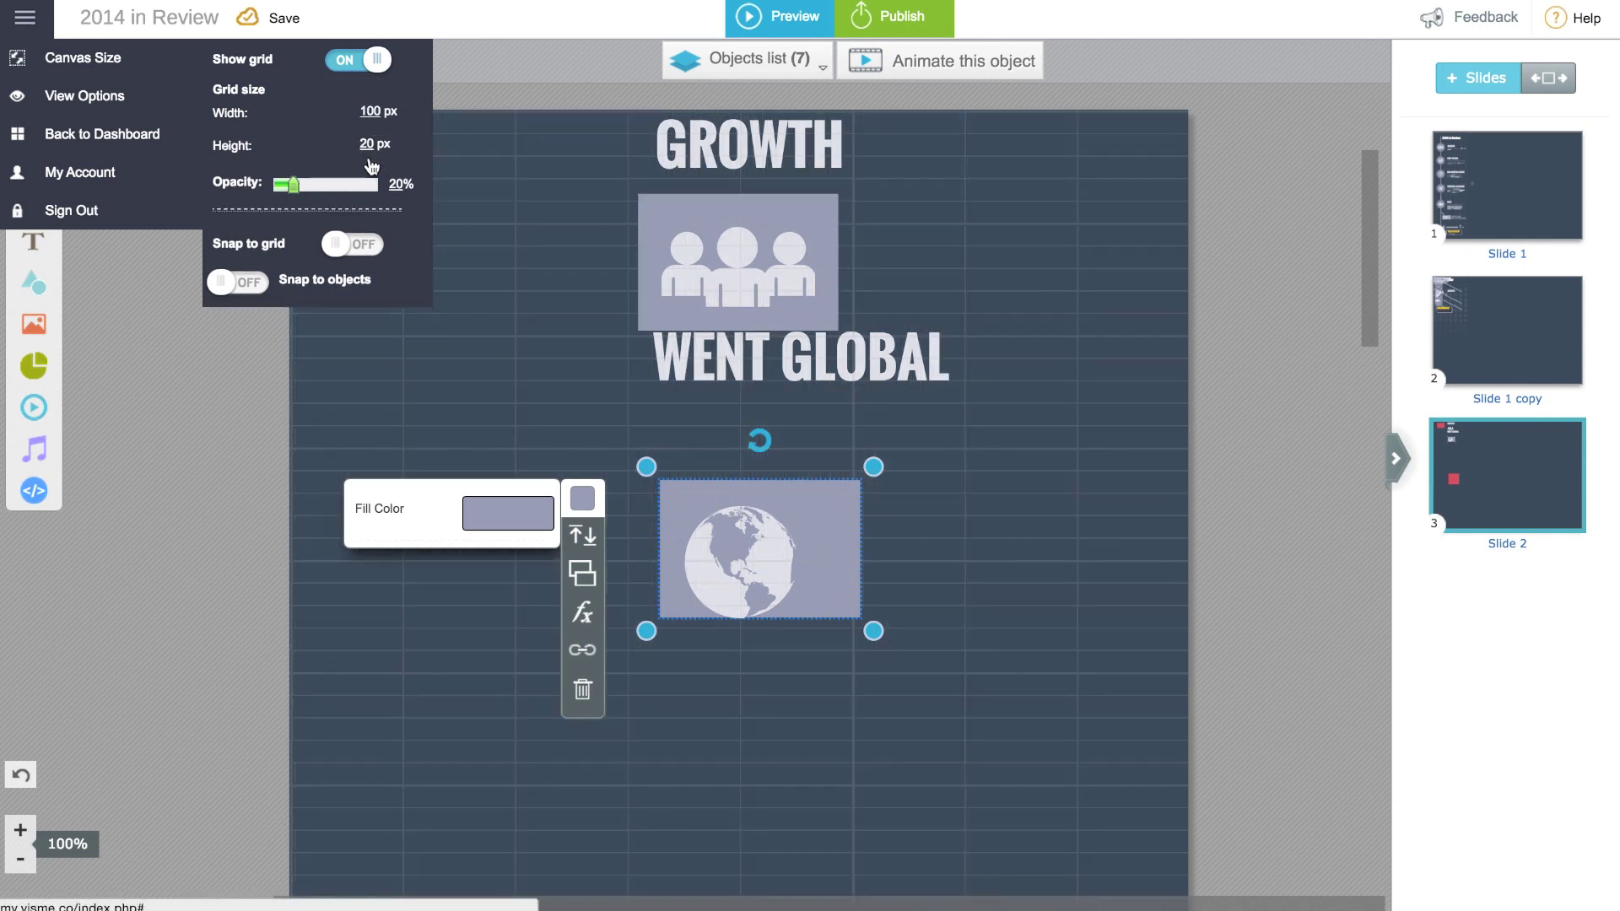
left_click(372, 153)
left_click_drag(376, 172, 502, 180)
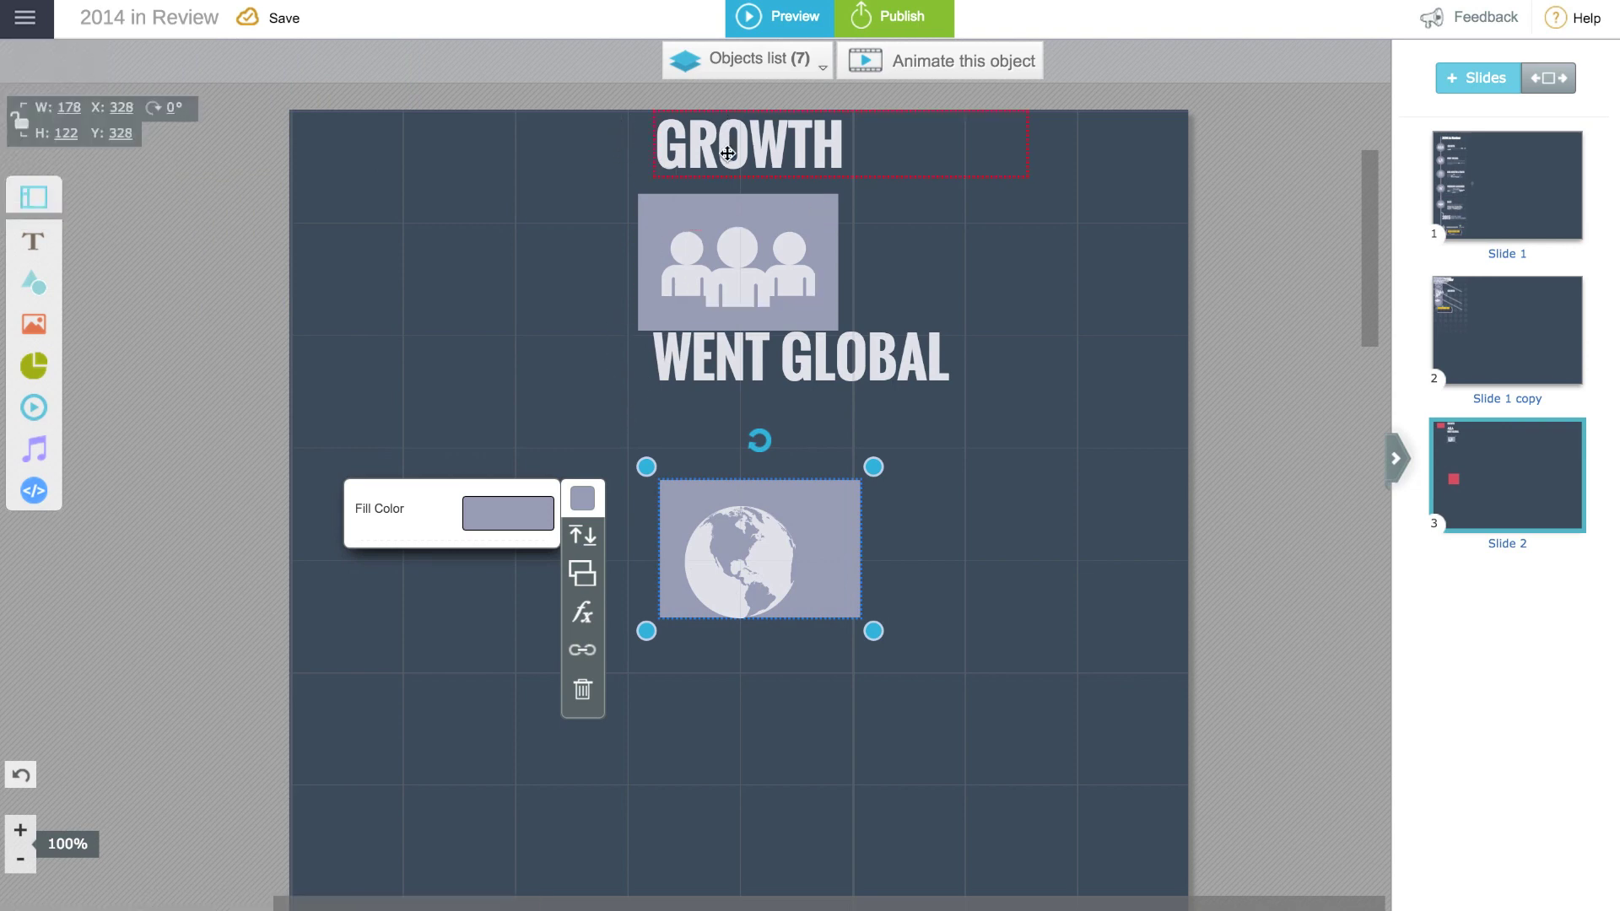
Move GROWTH and the people tile left onto the grid, nudging GROWTH 1 px right and down
left_click_drag(709, 153, 578, 203)
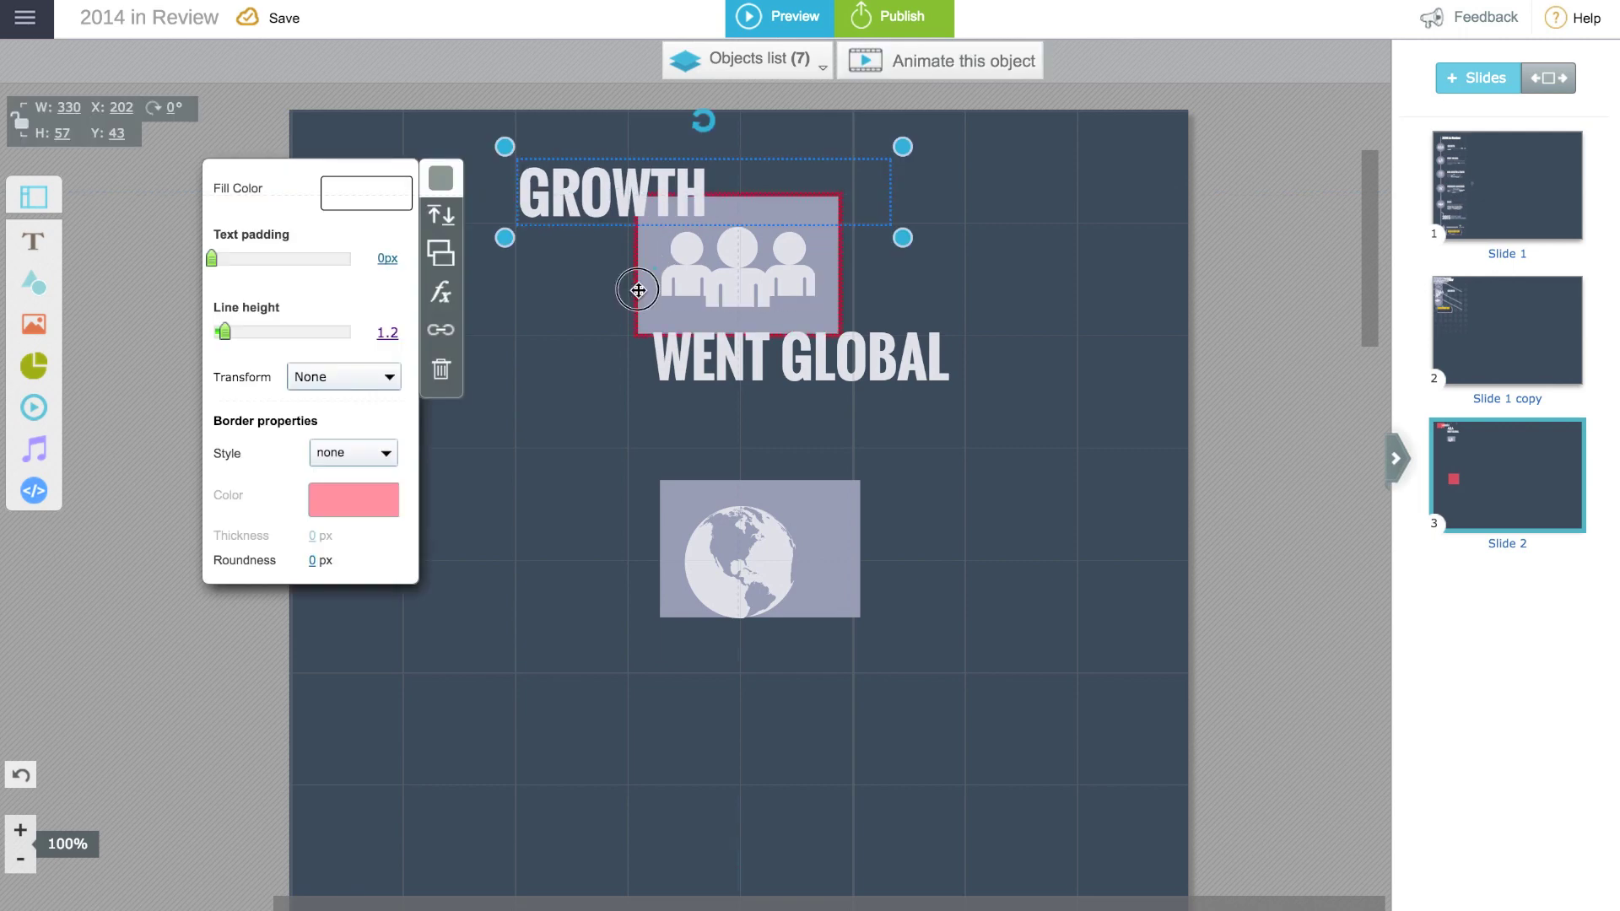
left_click_drag(655, 269, 535, 329)
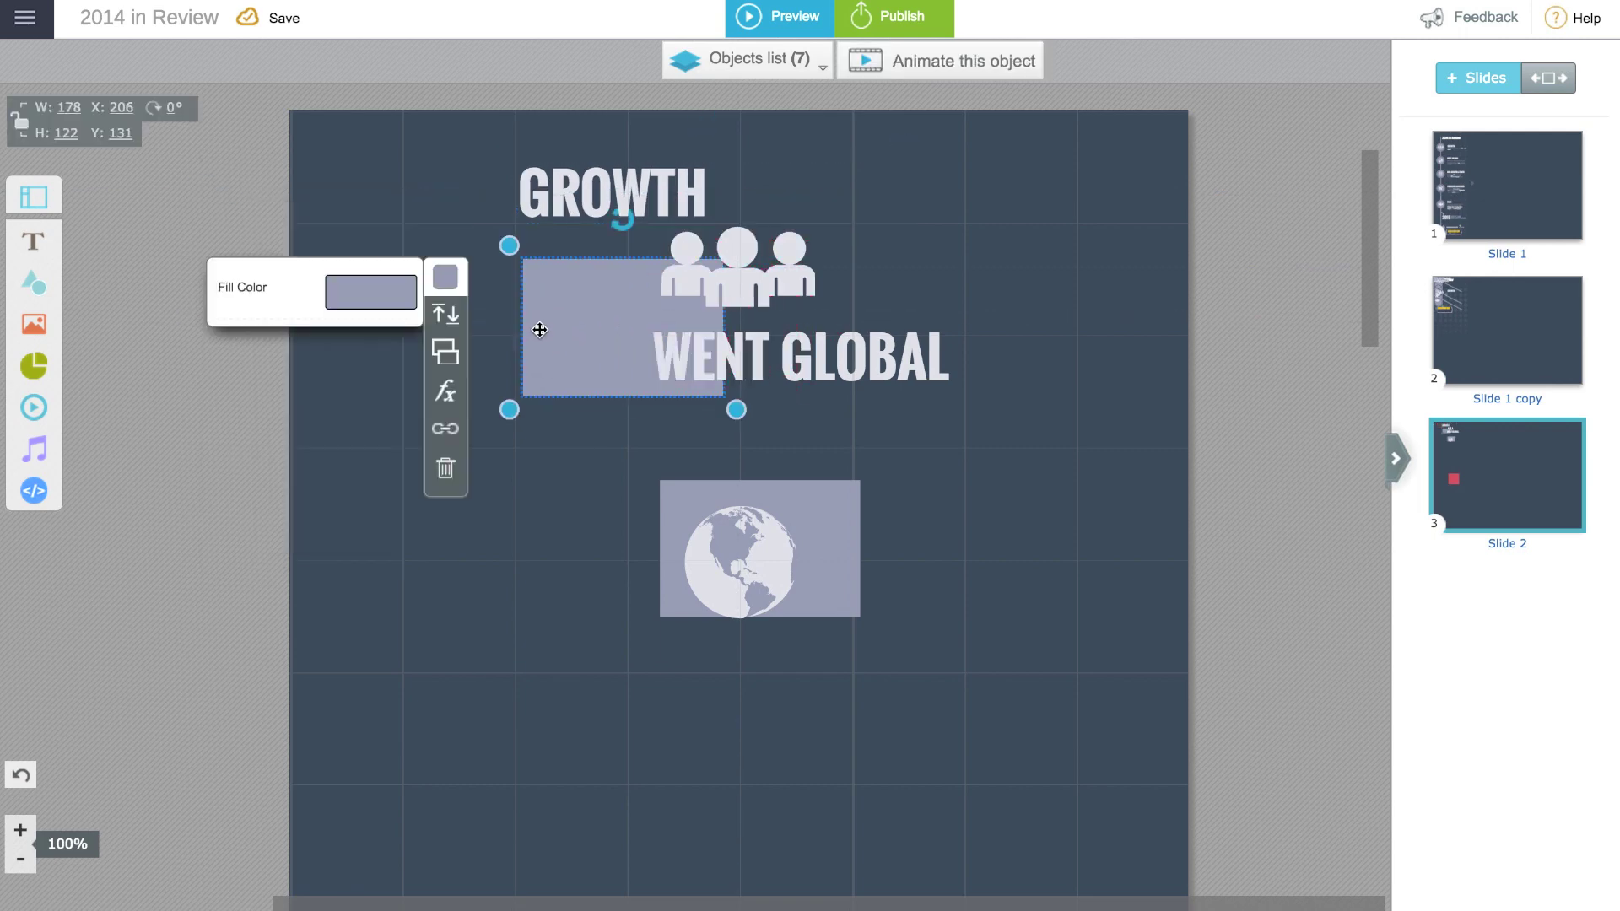
left_click(565, 211)
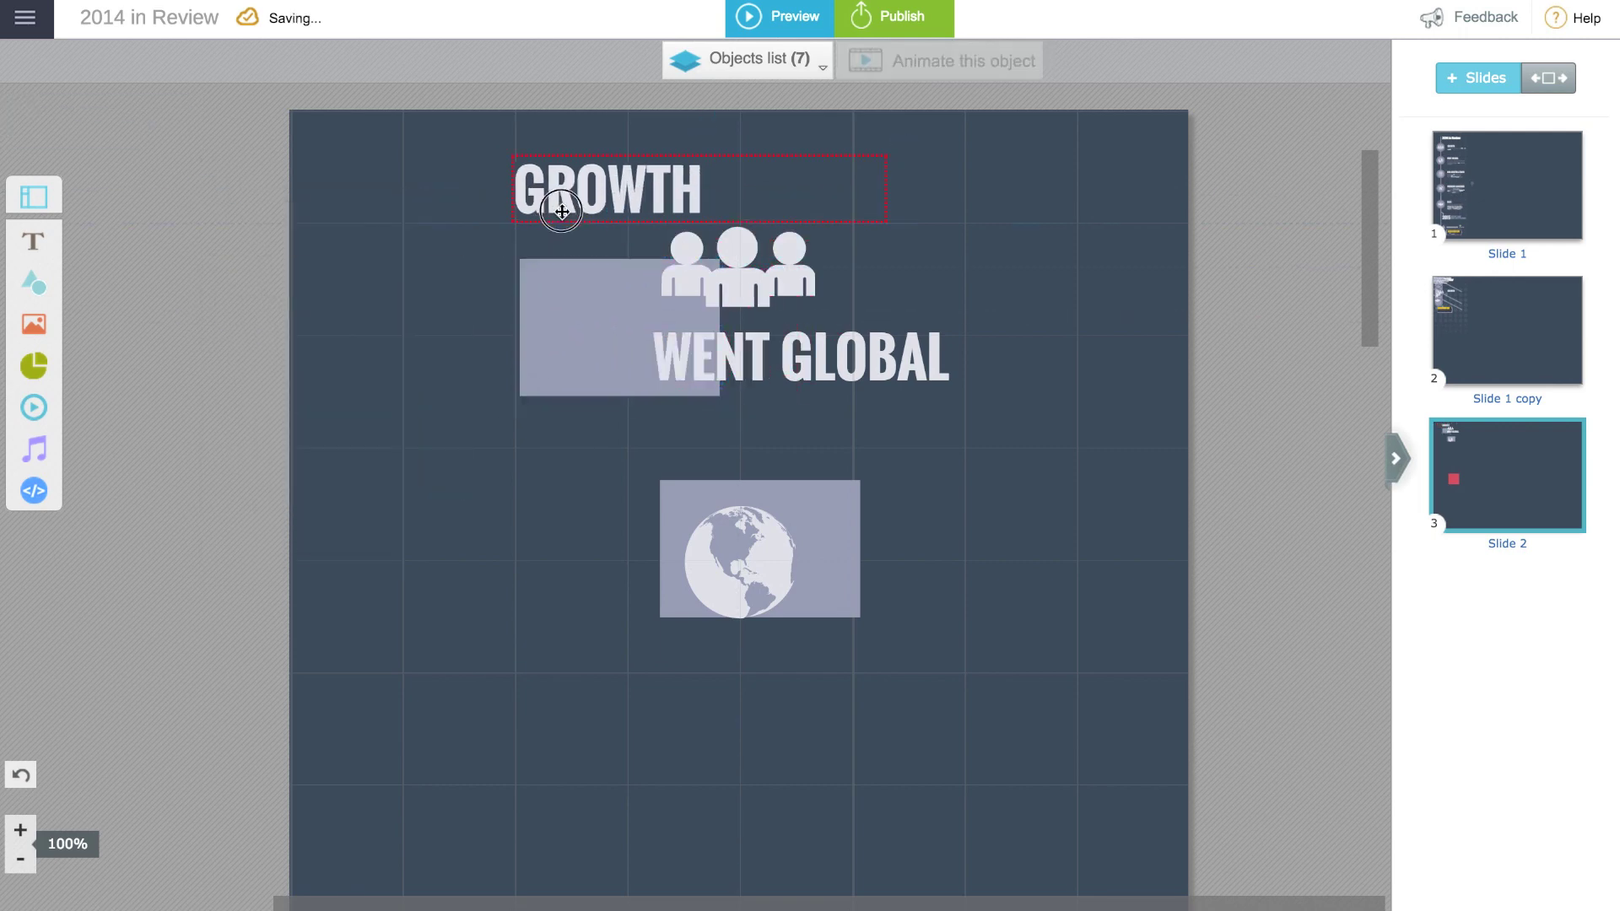
key("Right")
key("Down")
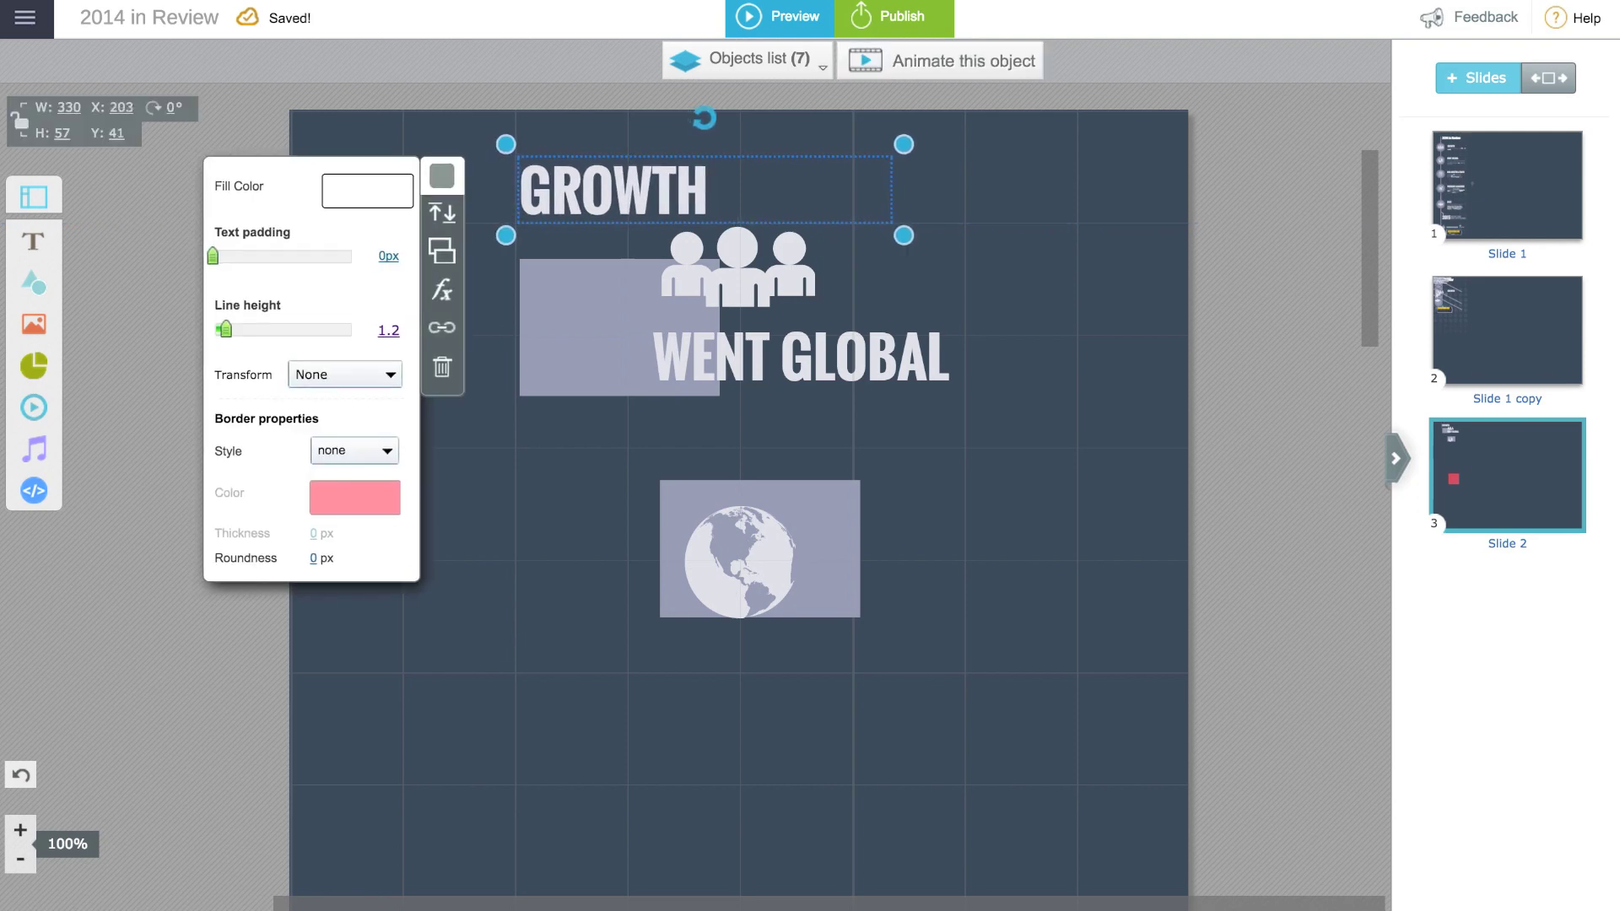
left_click(550, 310)
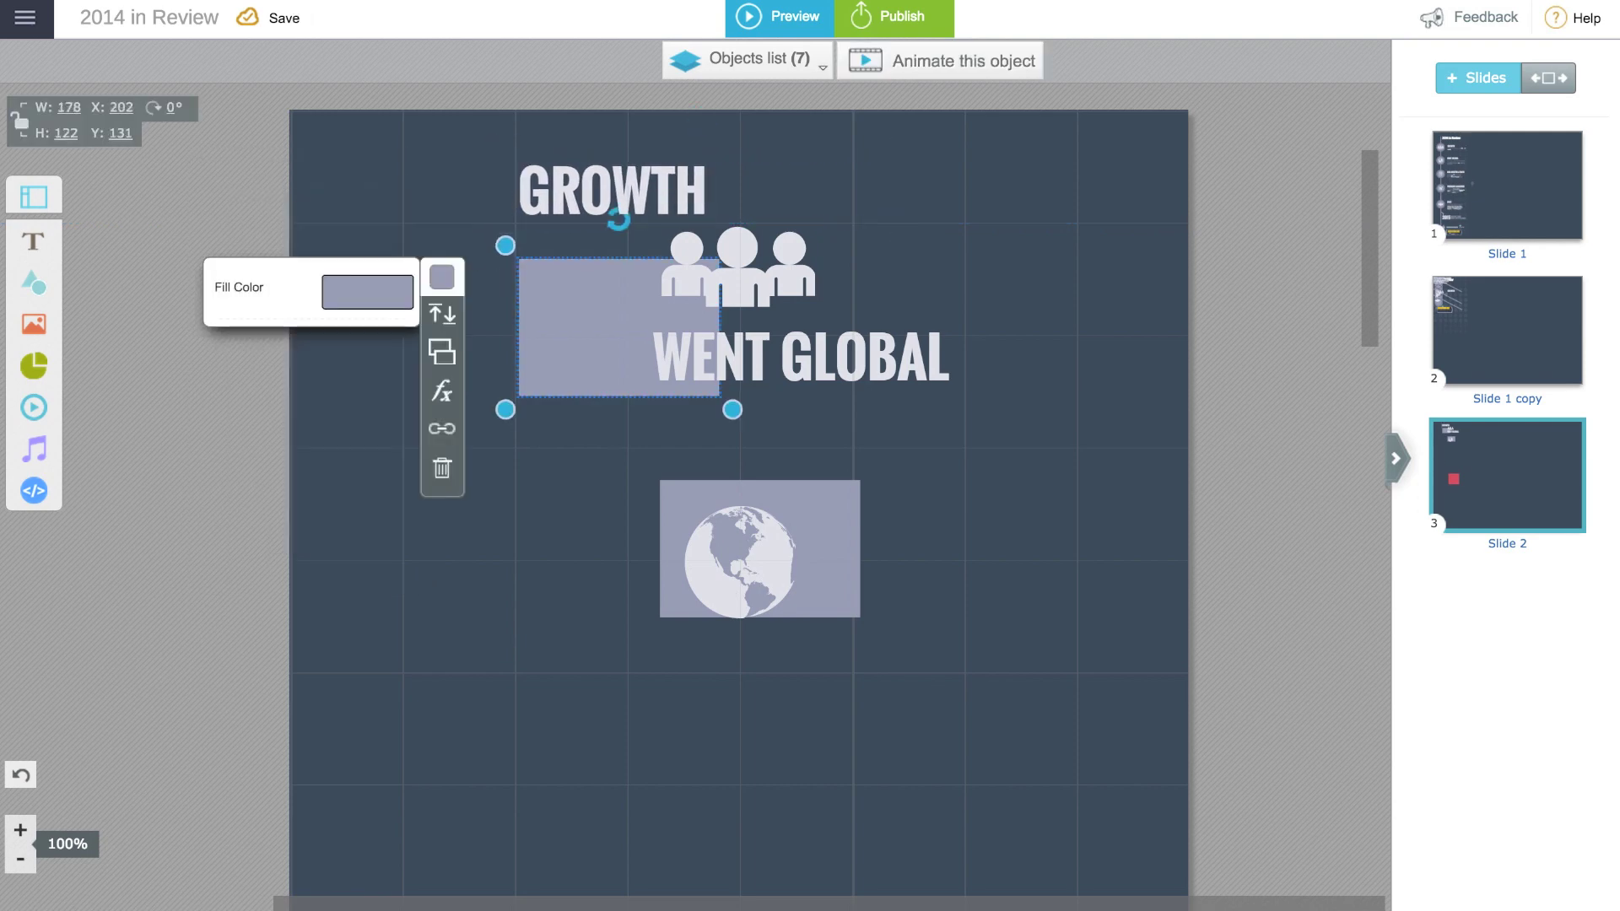
left_click_drag(729, 282, 620, 335)
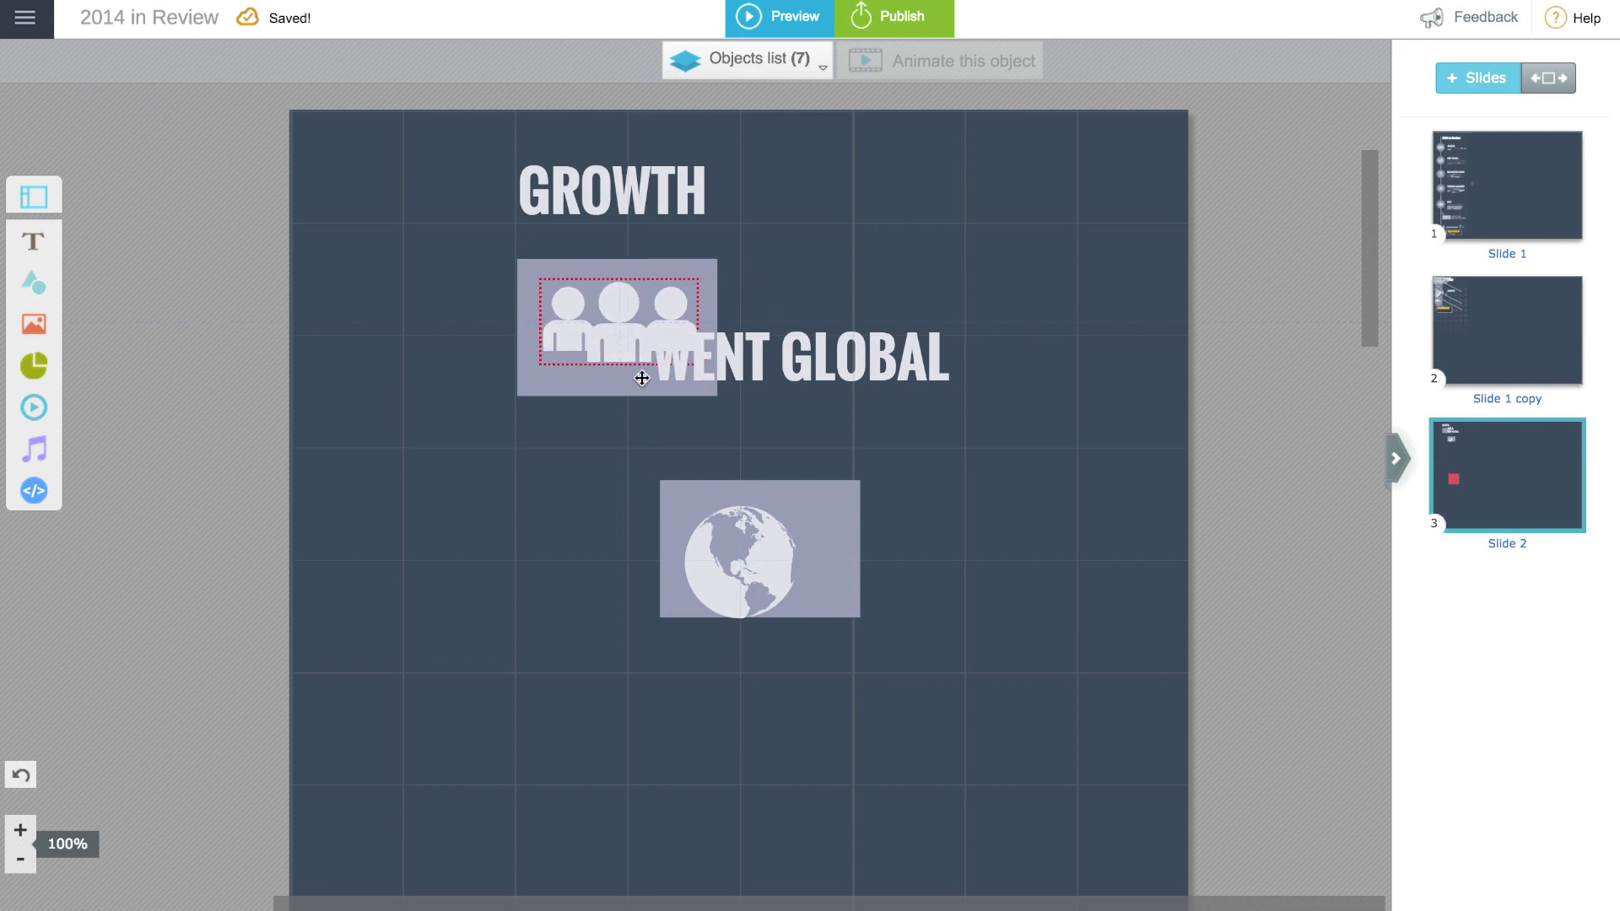
Line up the globe tile and WENT GLOBAL under the people icon, then fine-tune GROWTH
left_click_drag(688, 486, 547, 495)
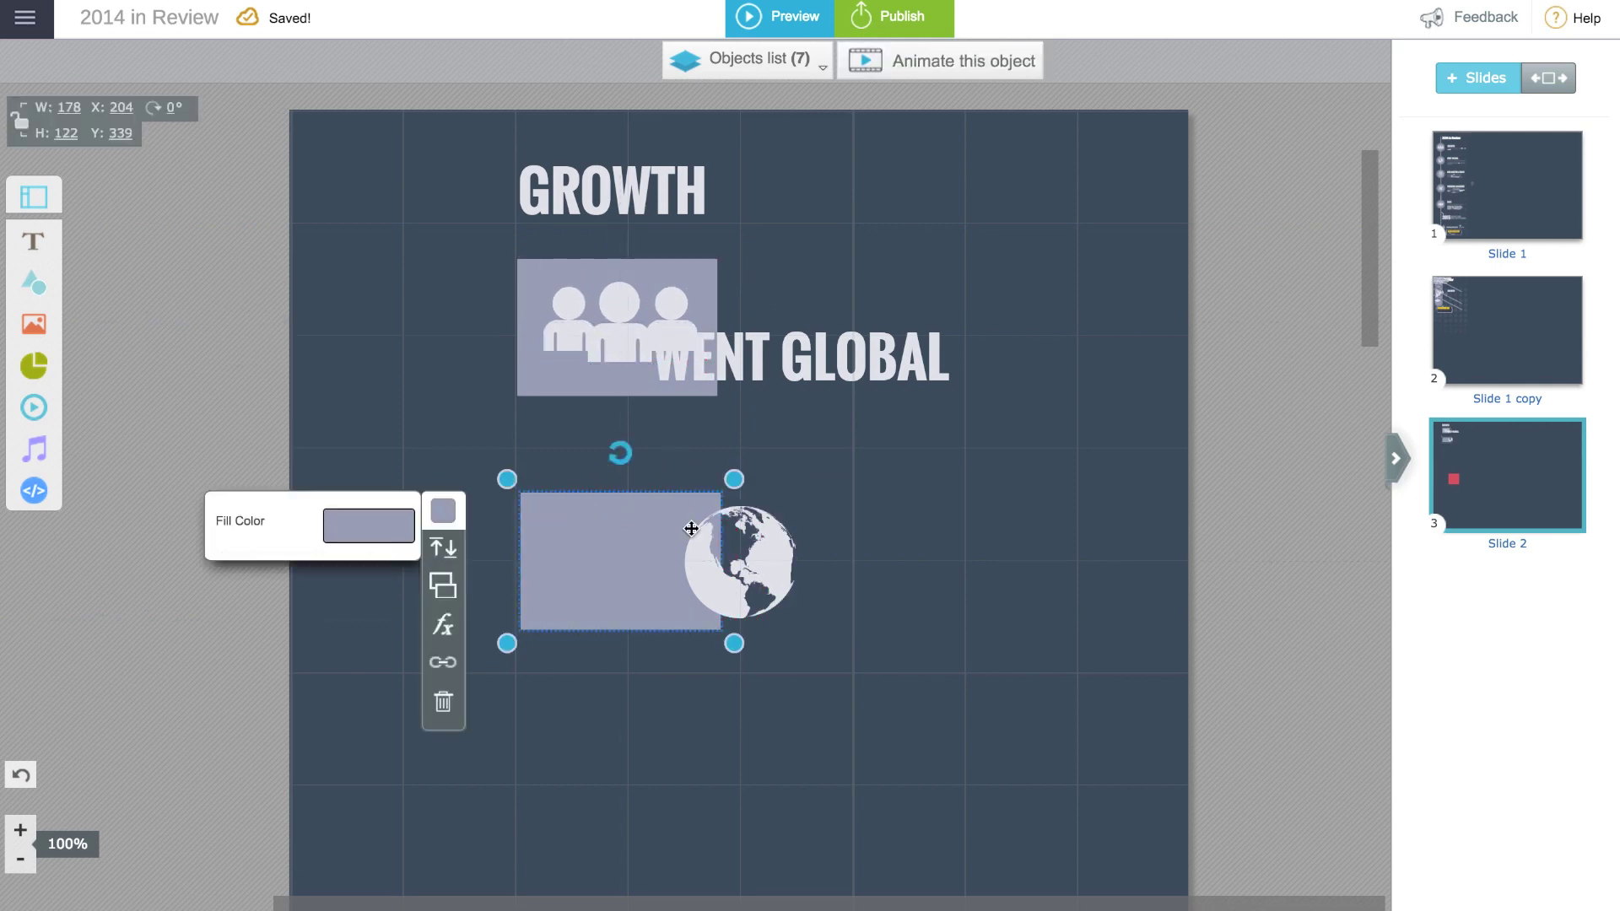
left_click_drag(765, 542, 645, 543)
left_click_drag(802, 357, 662, 461)
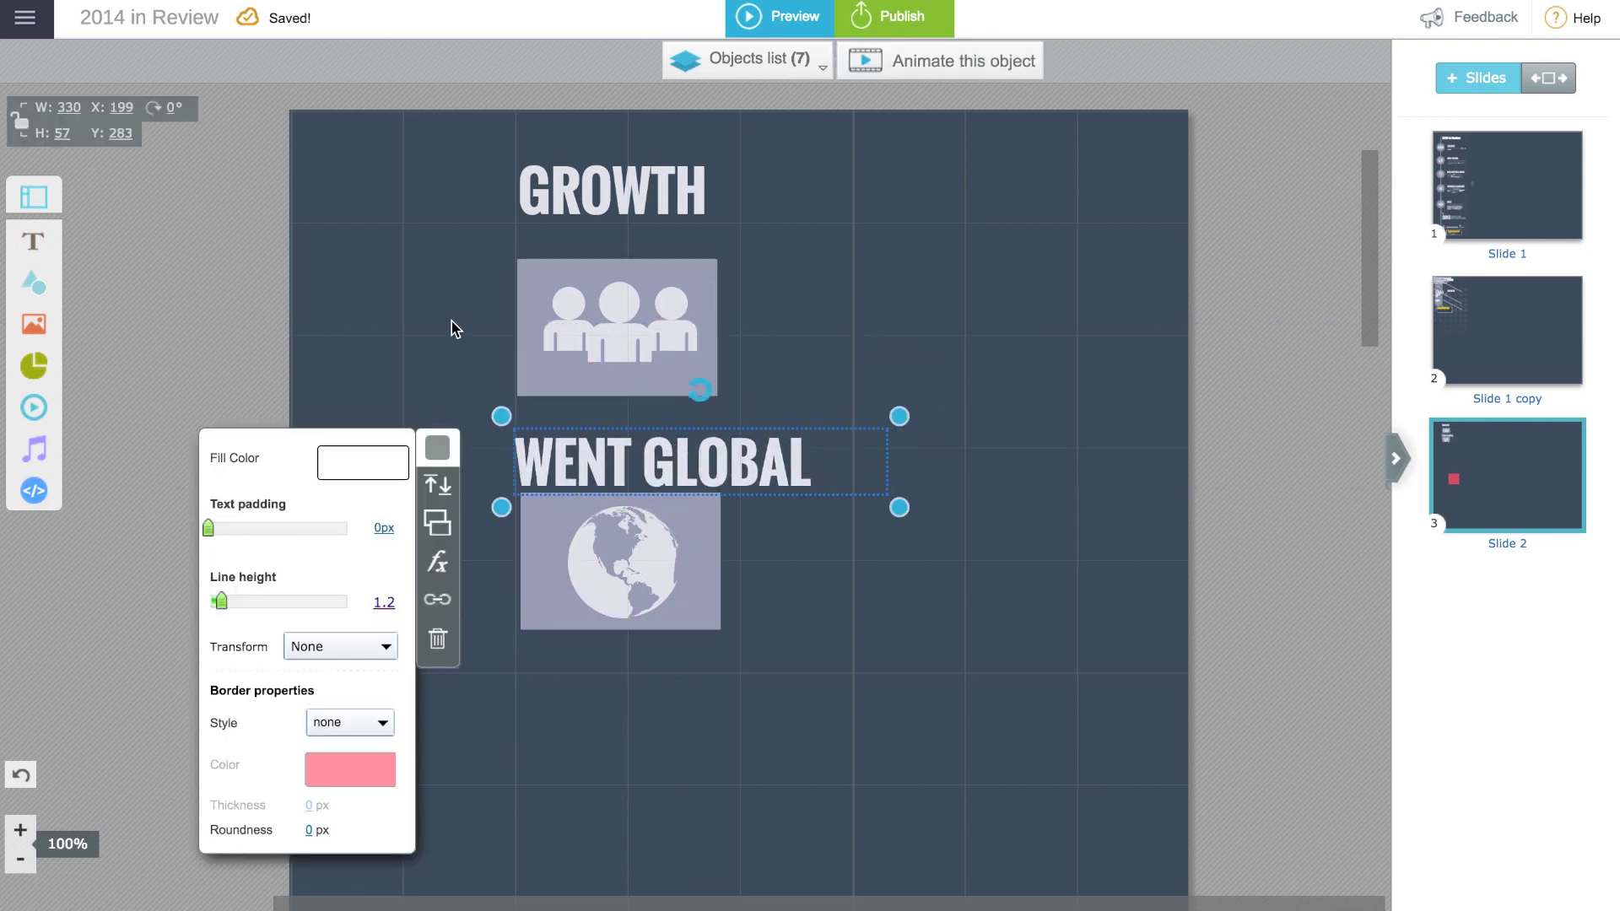
left_click_drag(608, 213, 597, 216)
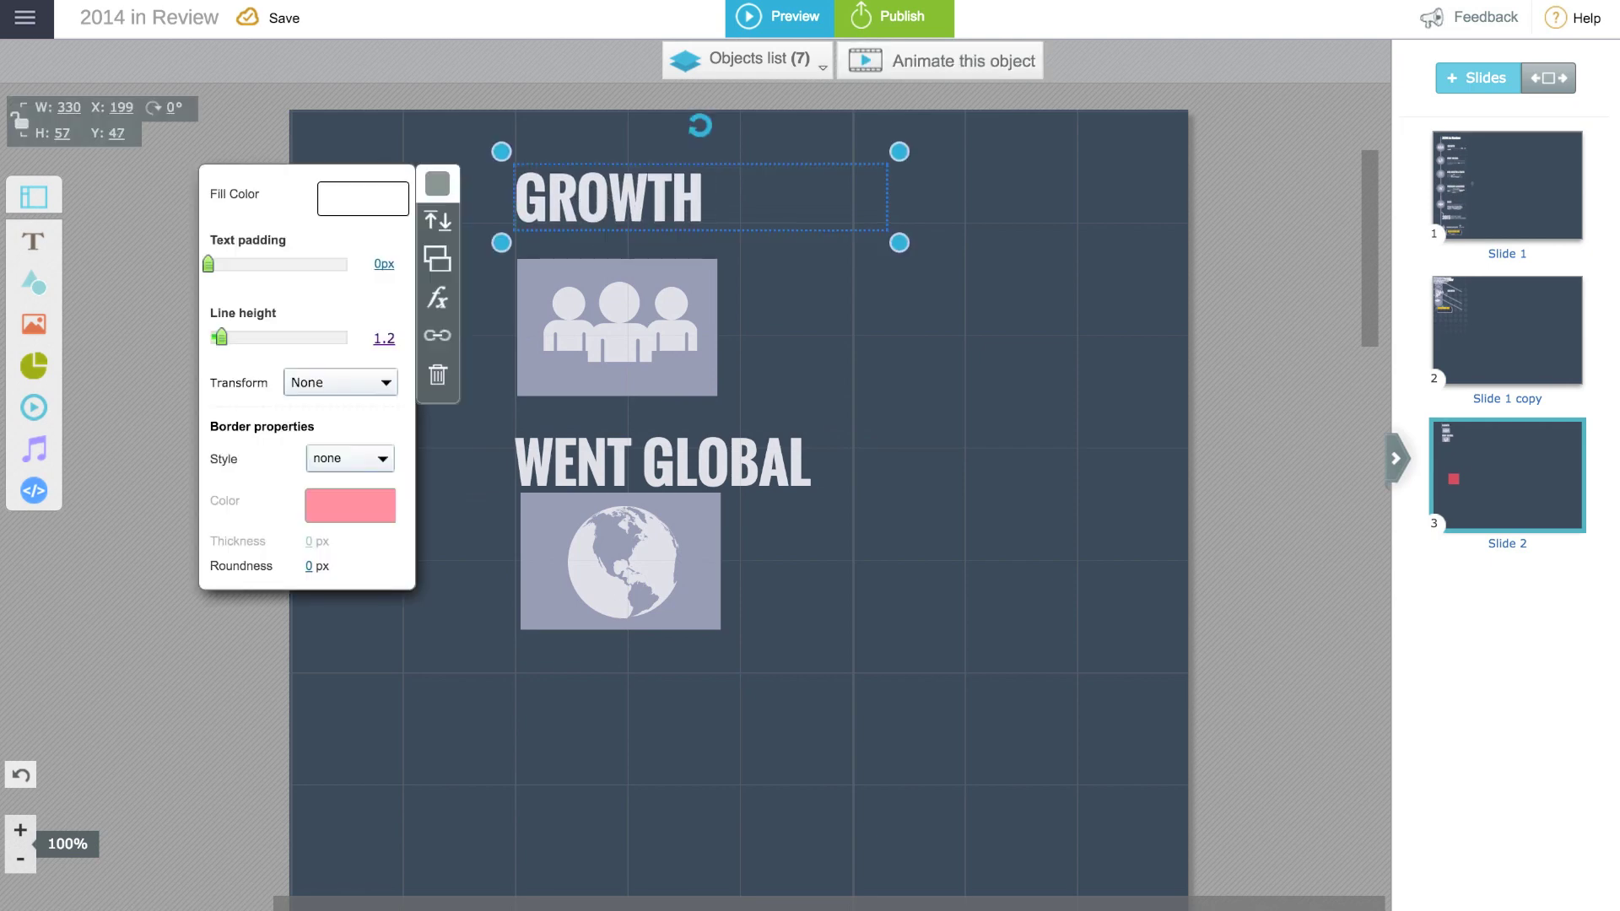
left_click(570, 305)
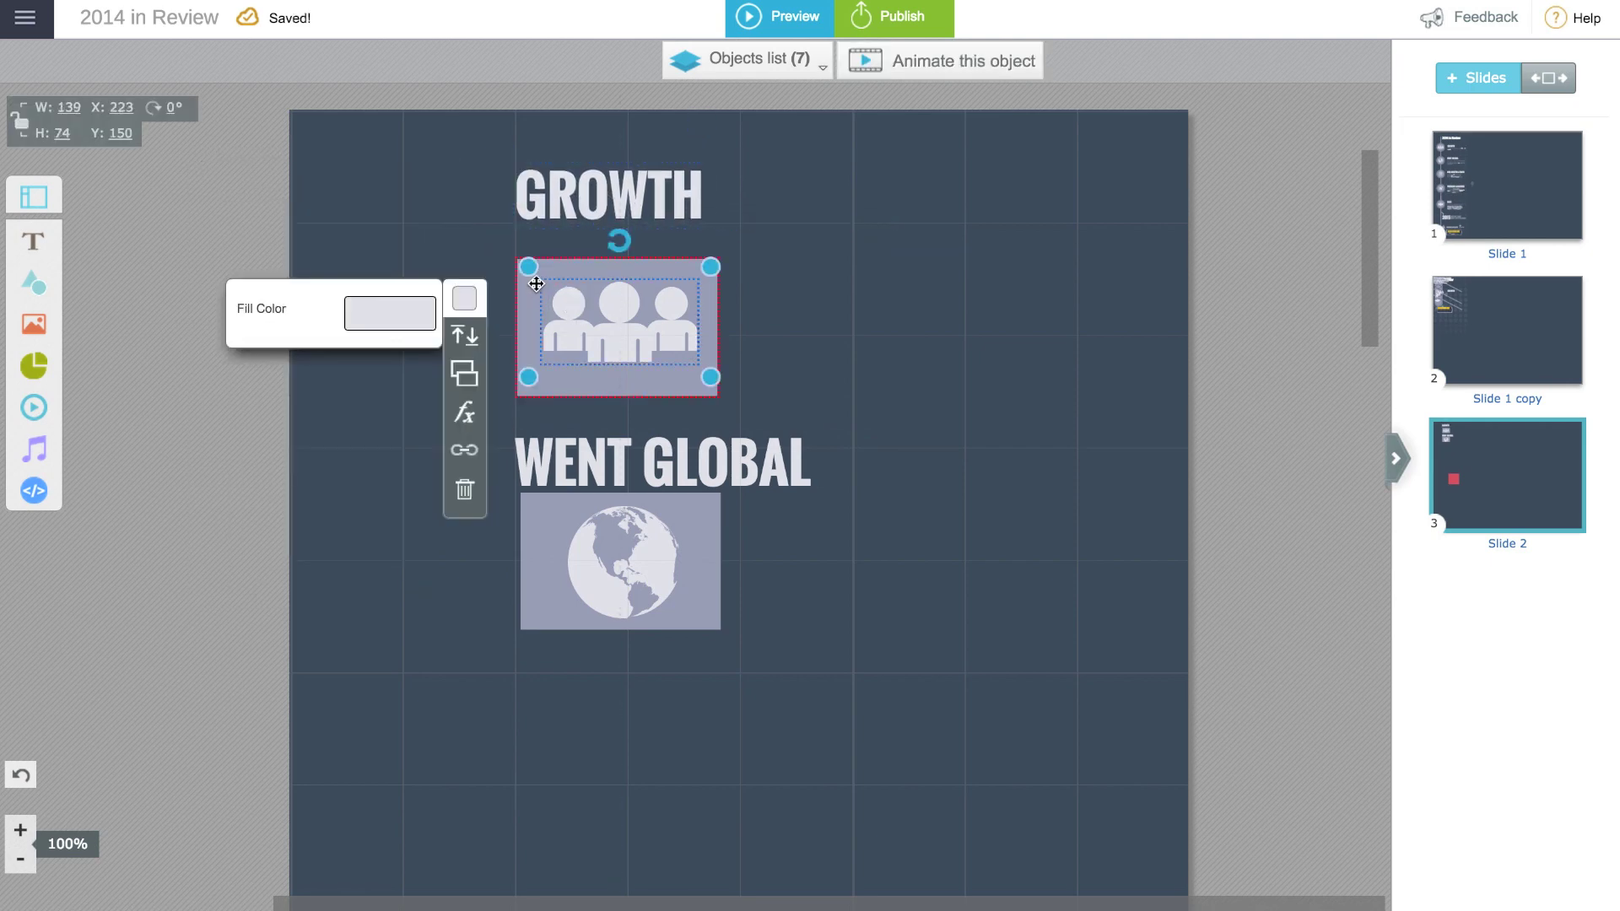
left_click_drag(531, 270, 537, 289)
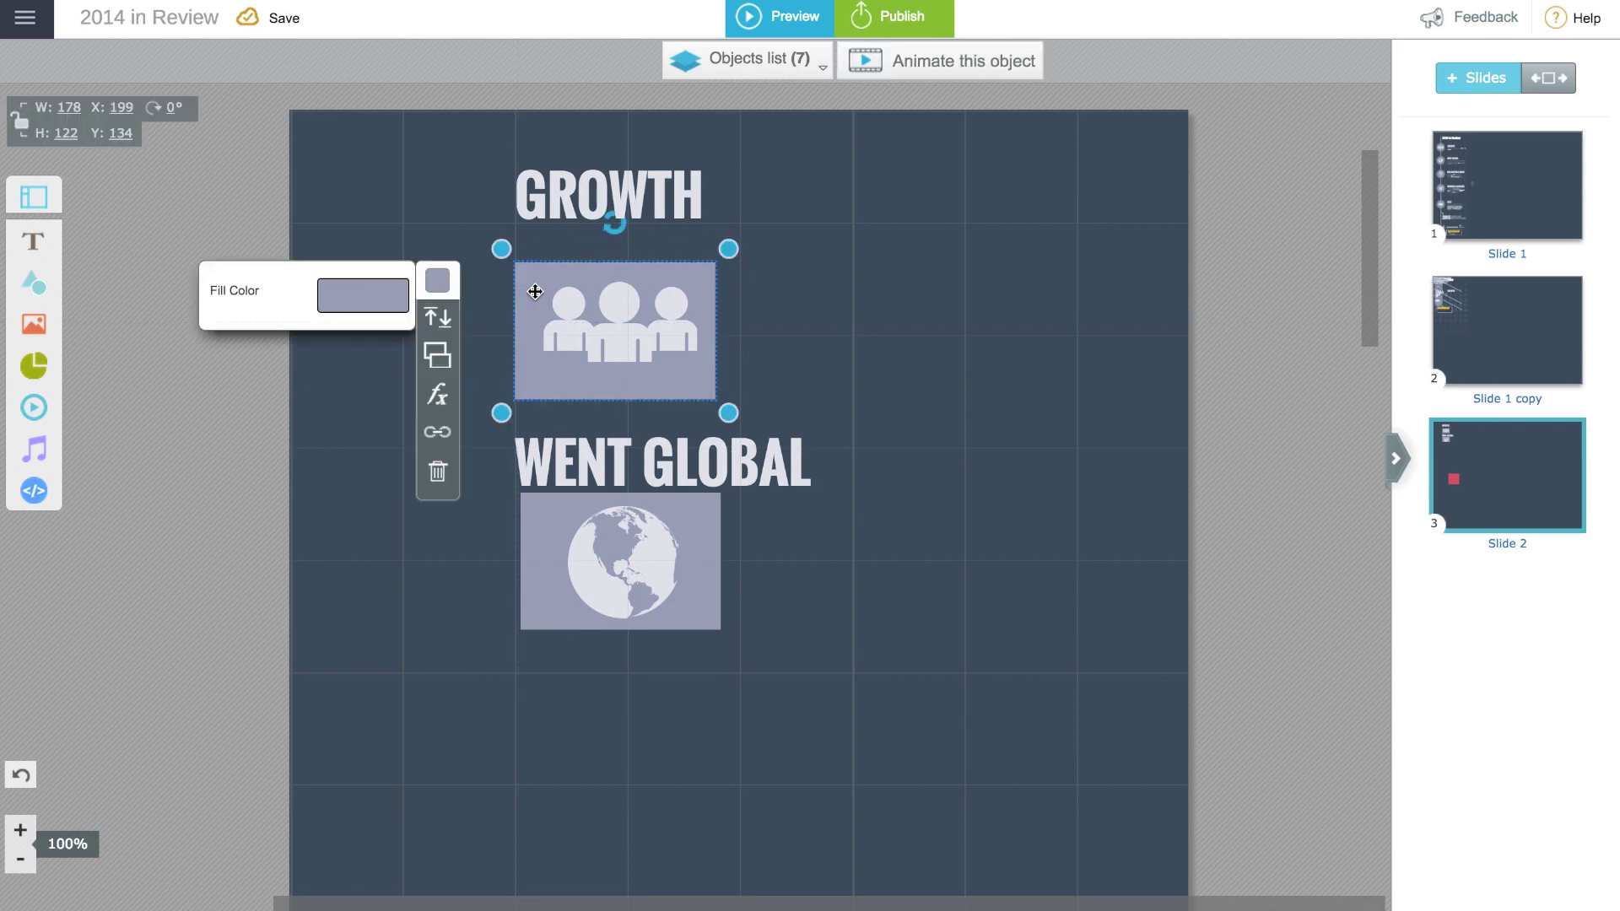
left_click(581, 321)
Change the grid height to 50 px
left_click(25, 18)
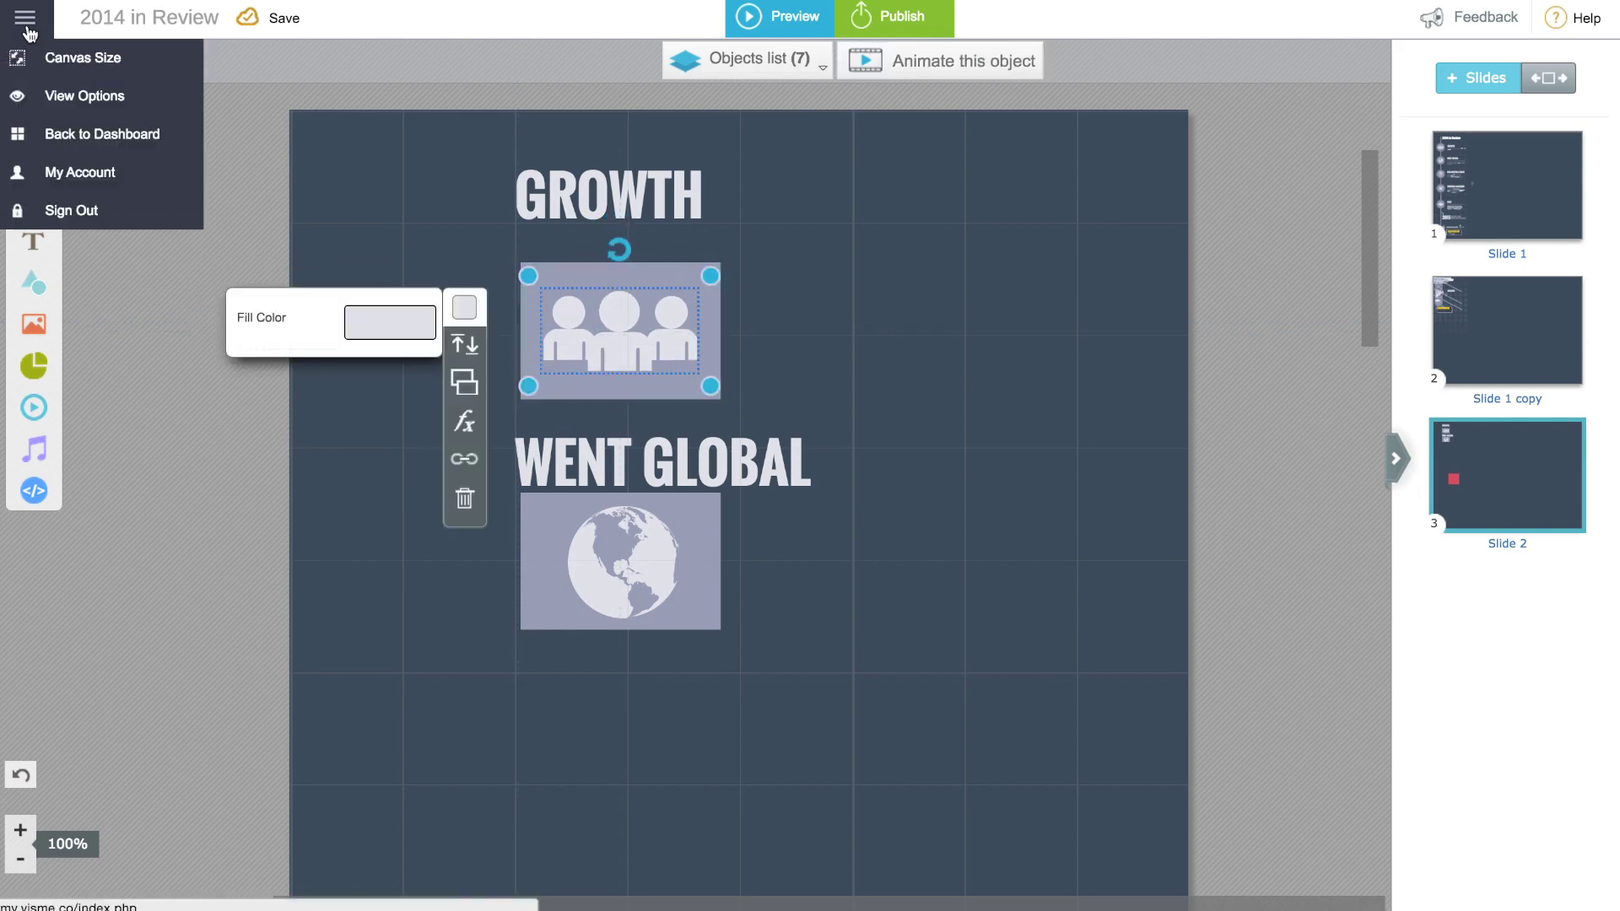
left_click(76, 96)
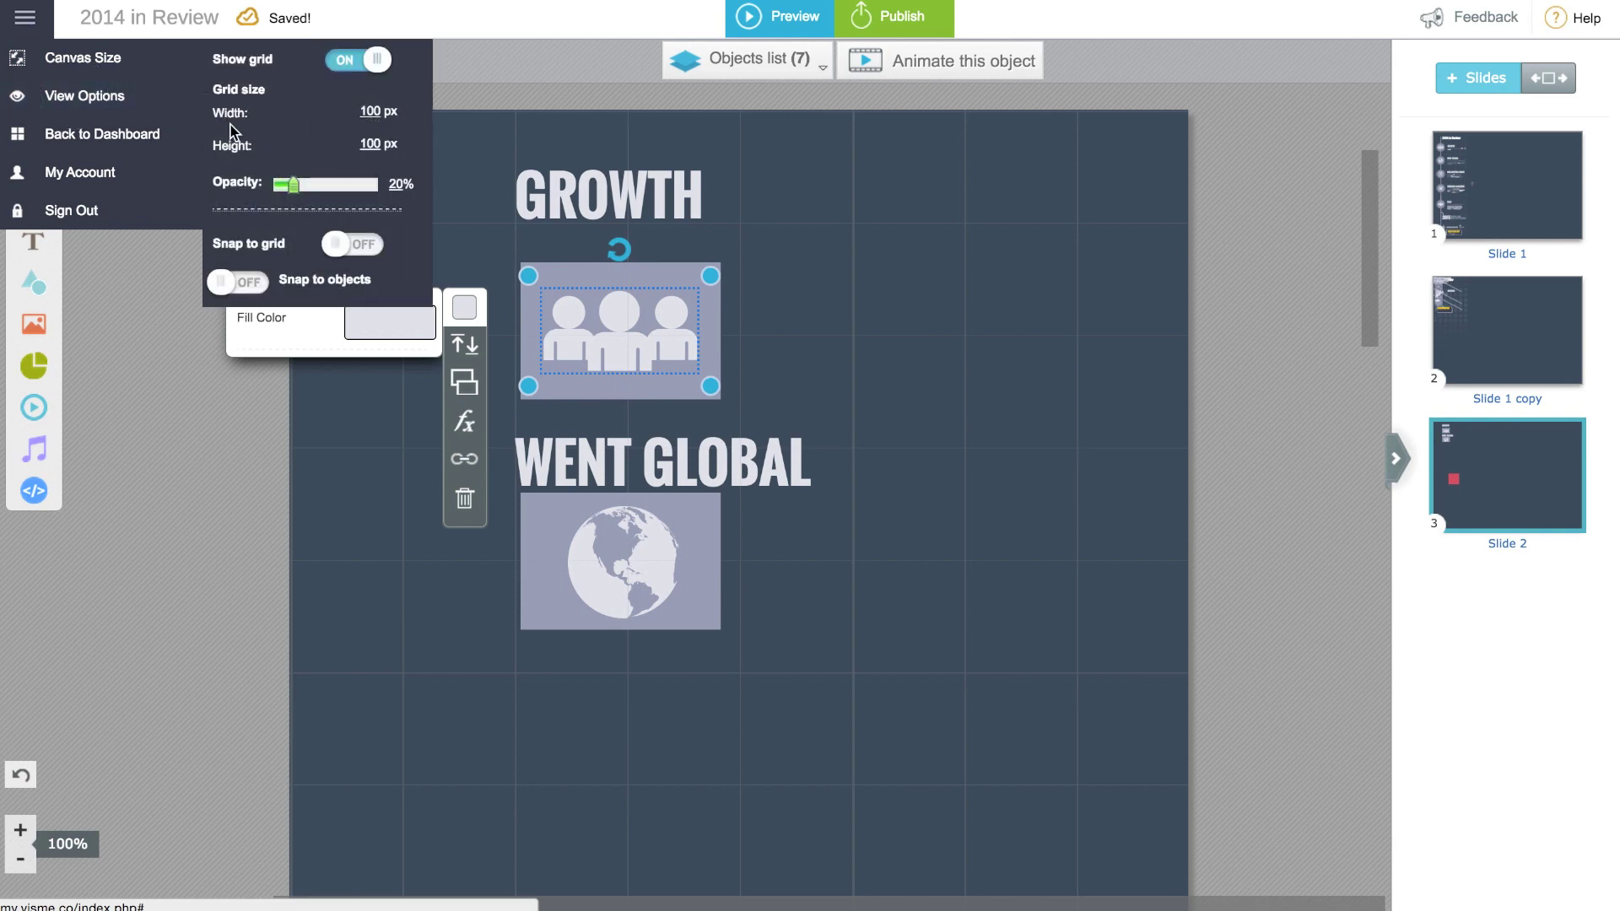
left_click(376, 147)
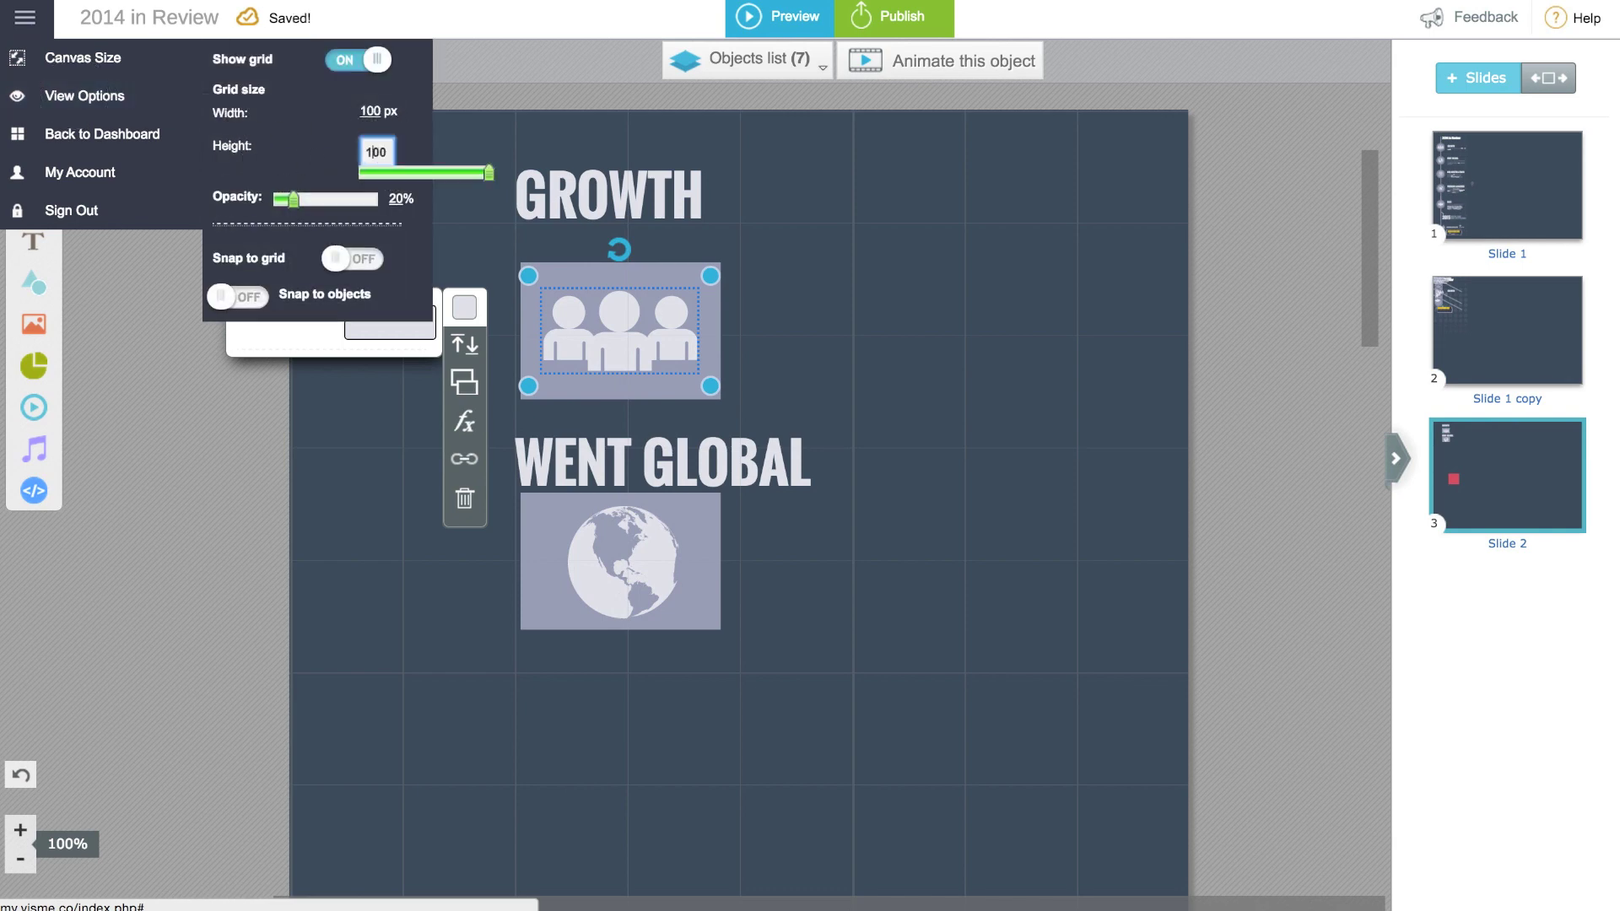
key("BackSpace")
key("BackSpace")
key("BackSpace")
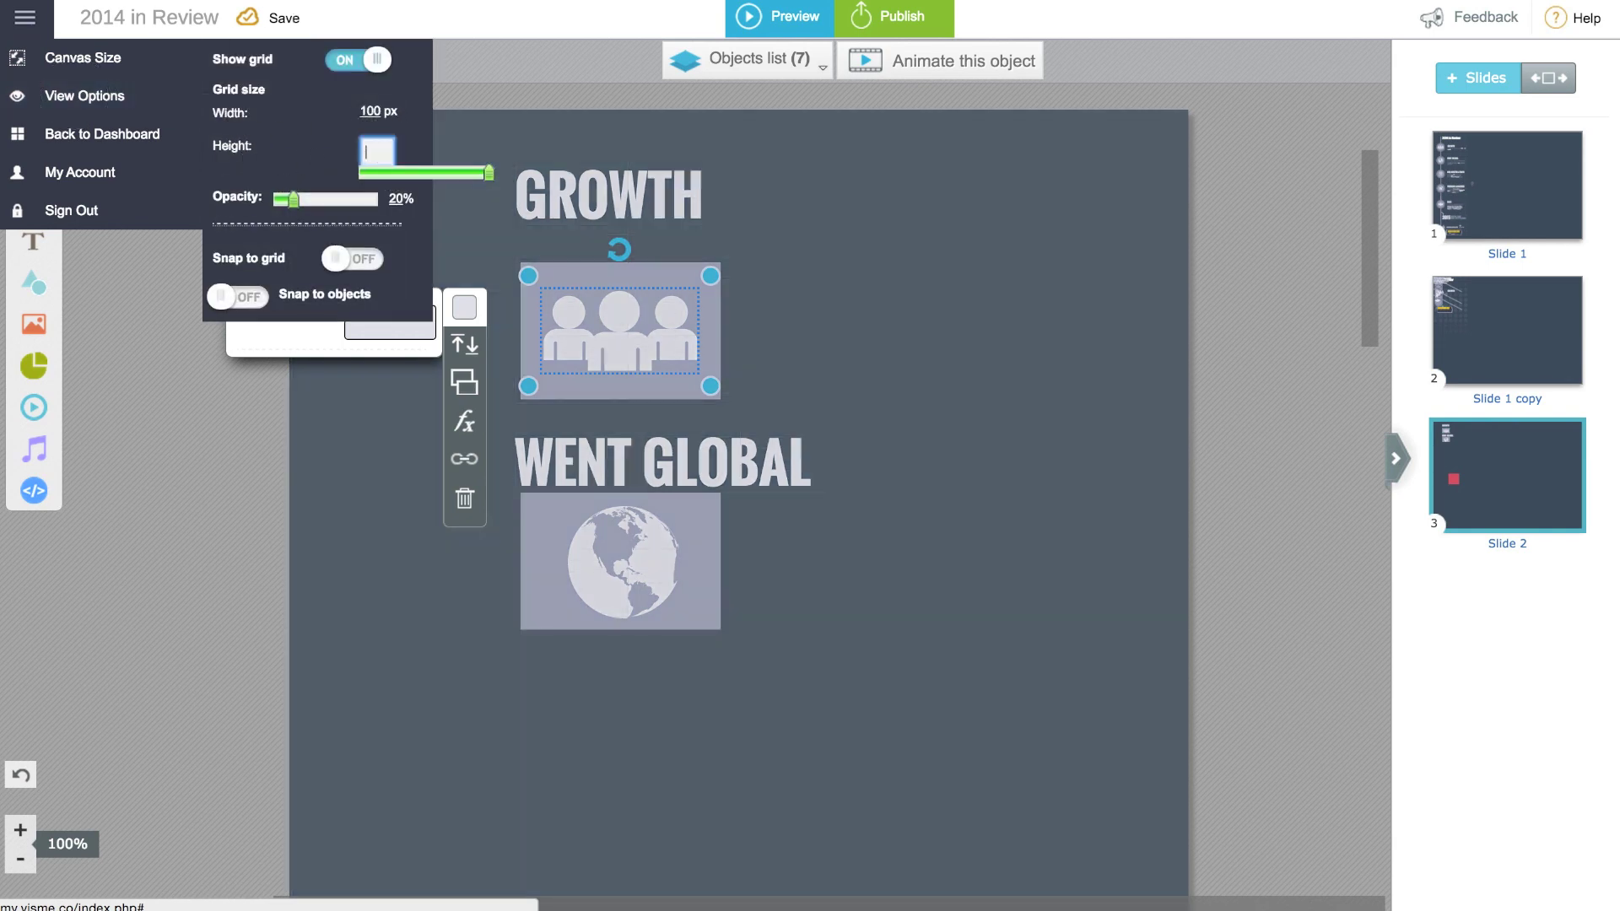
type("50")
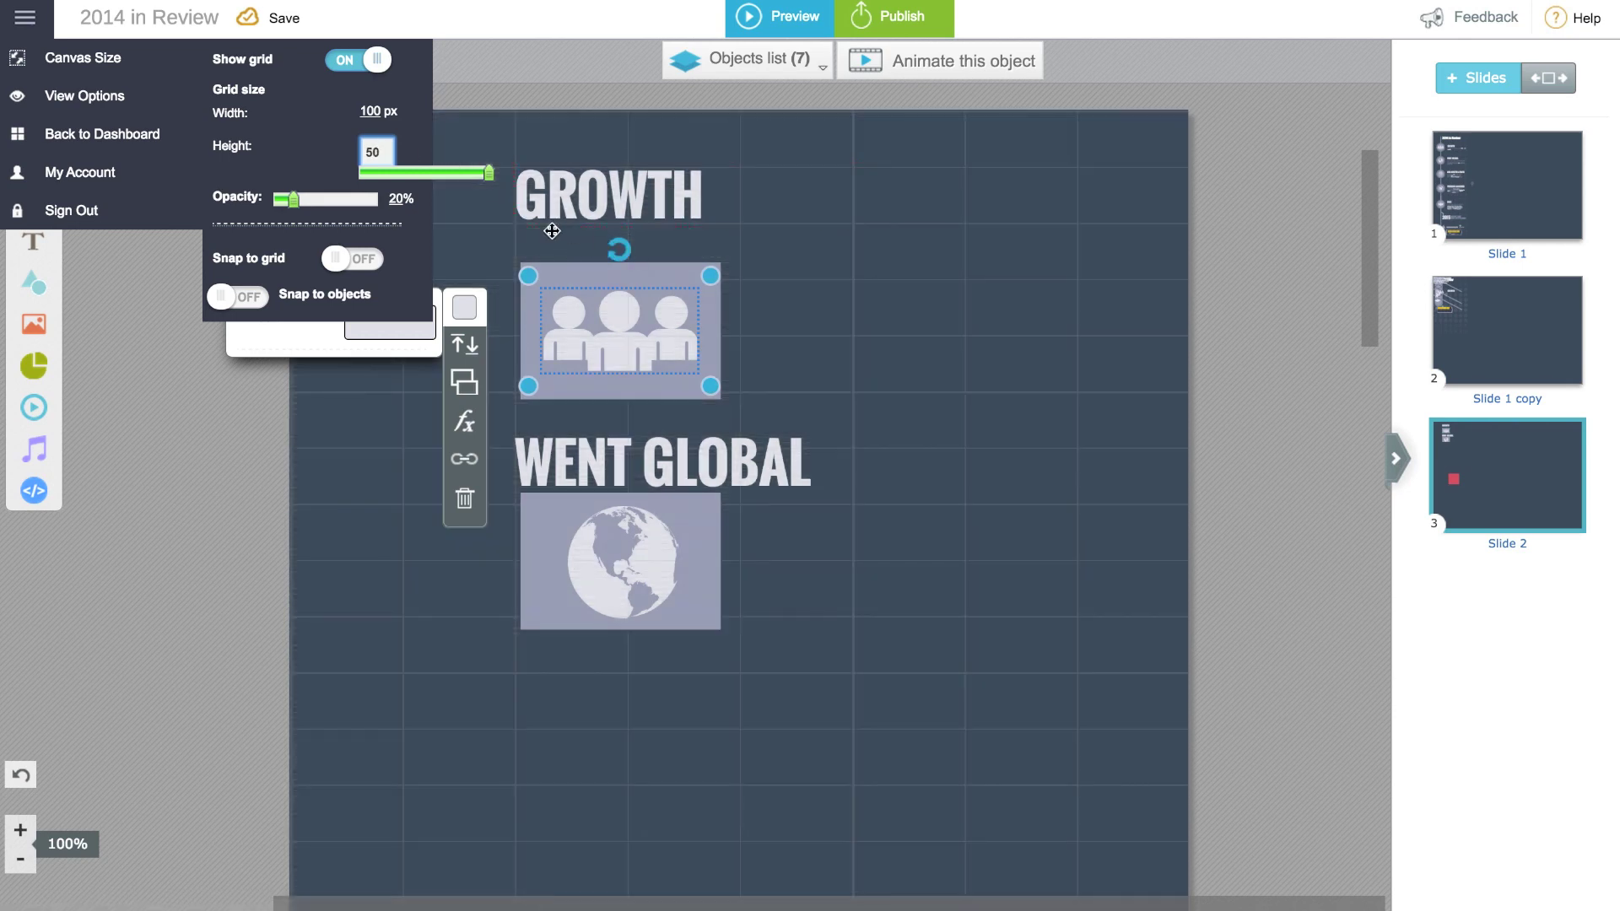
left_click(736, 278)
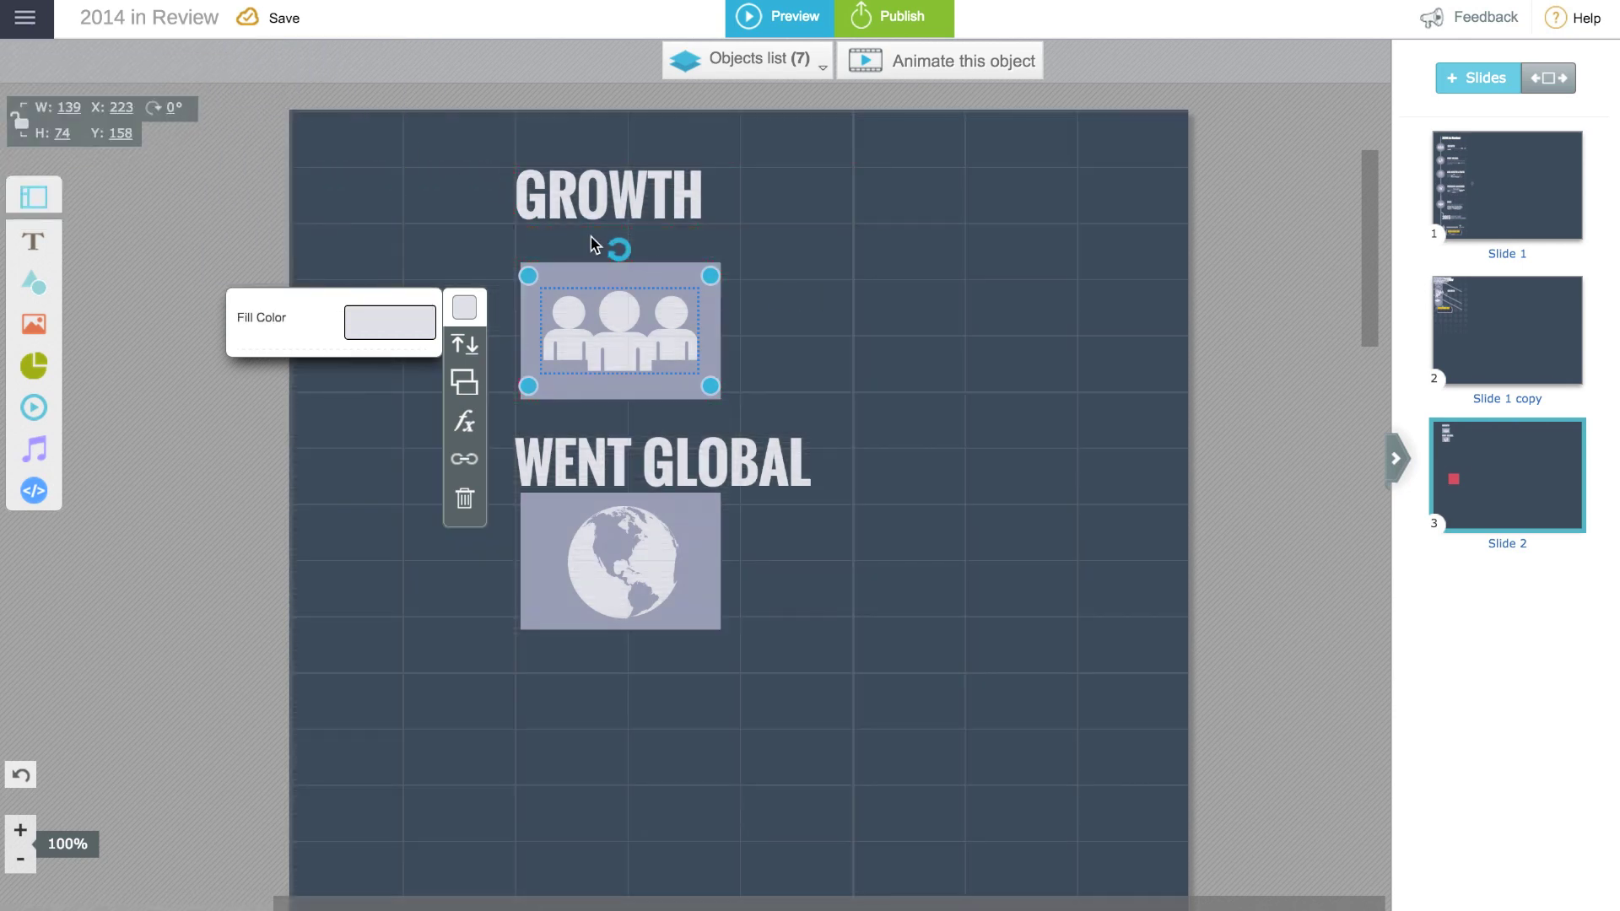
Move the people image down about 20 px
left_click(785, 310)
left_click_drag(680, 282, 681, 293)
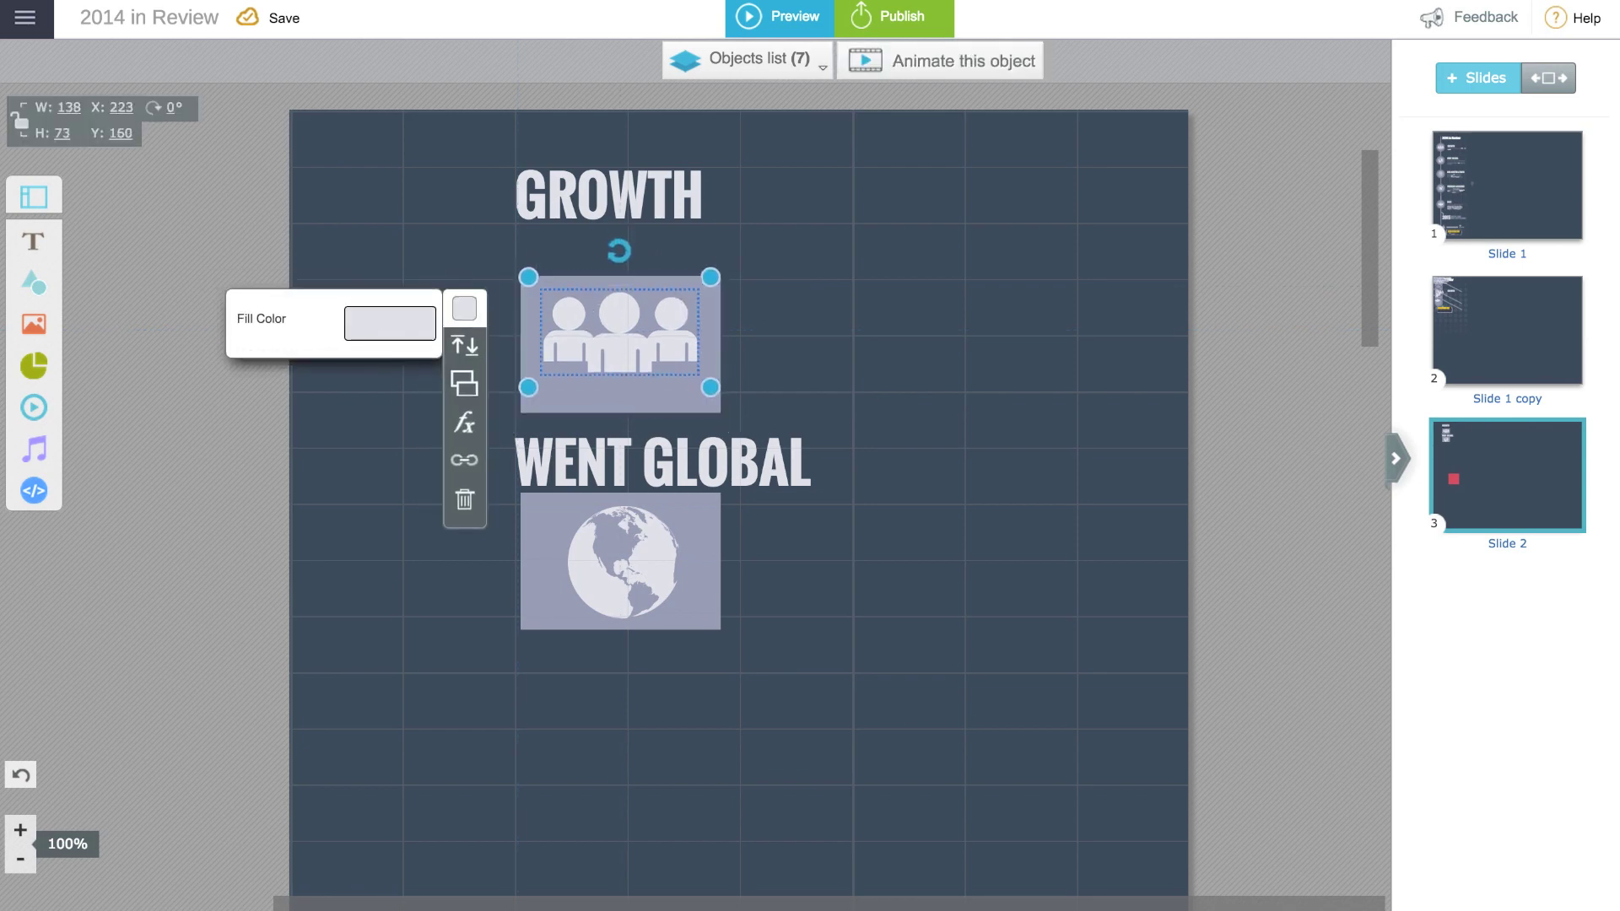
left_click(720, 329)
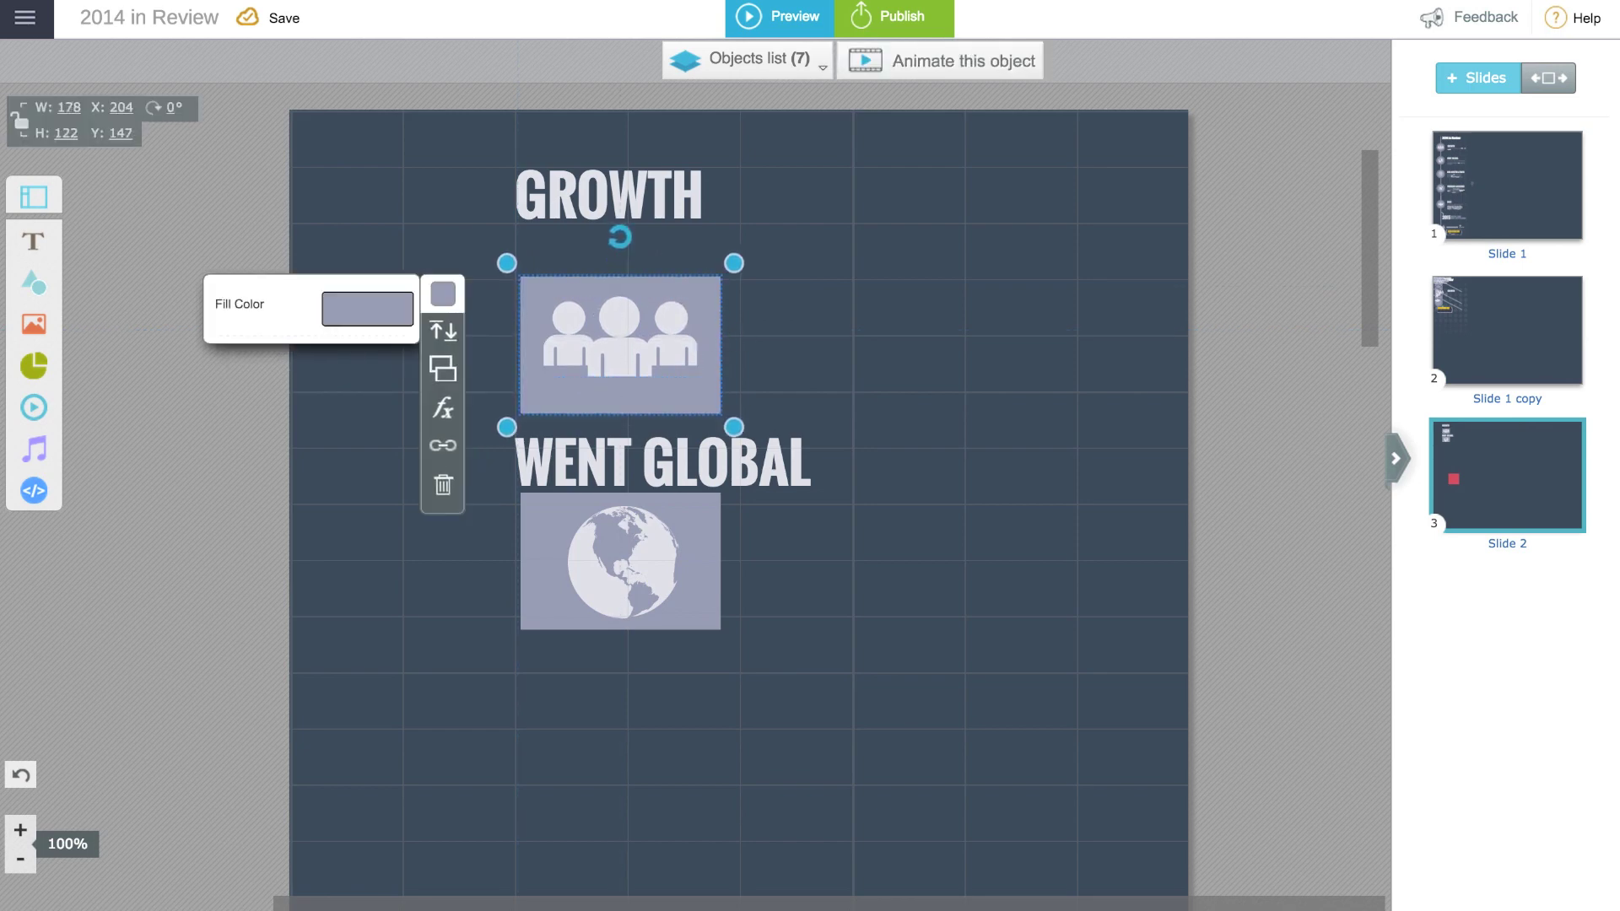
left_click(564, 266)
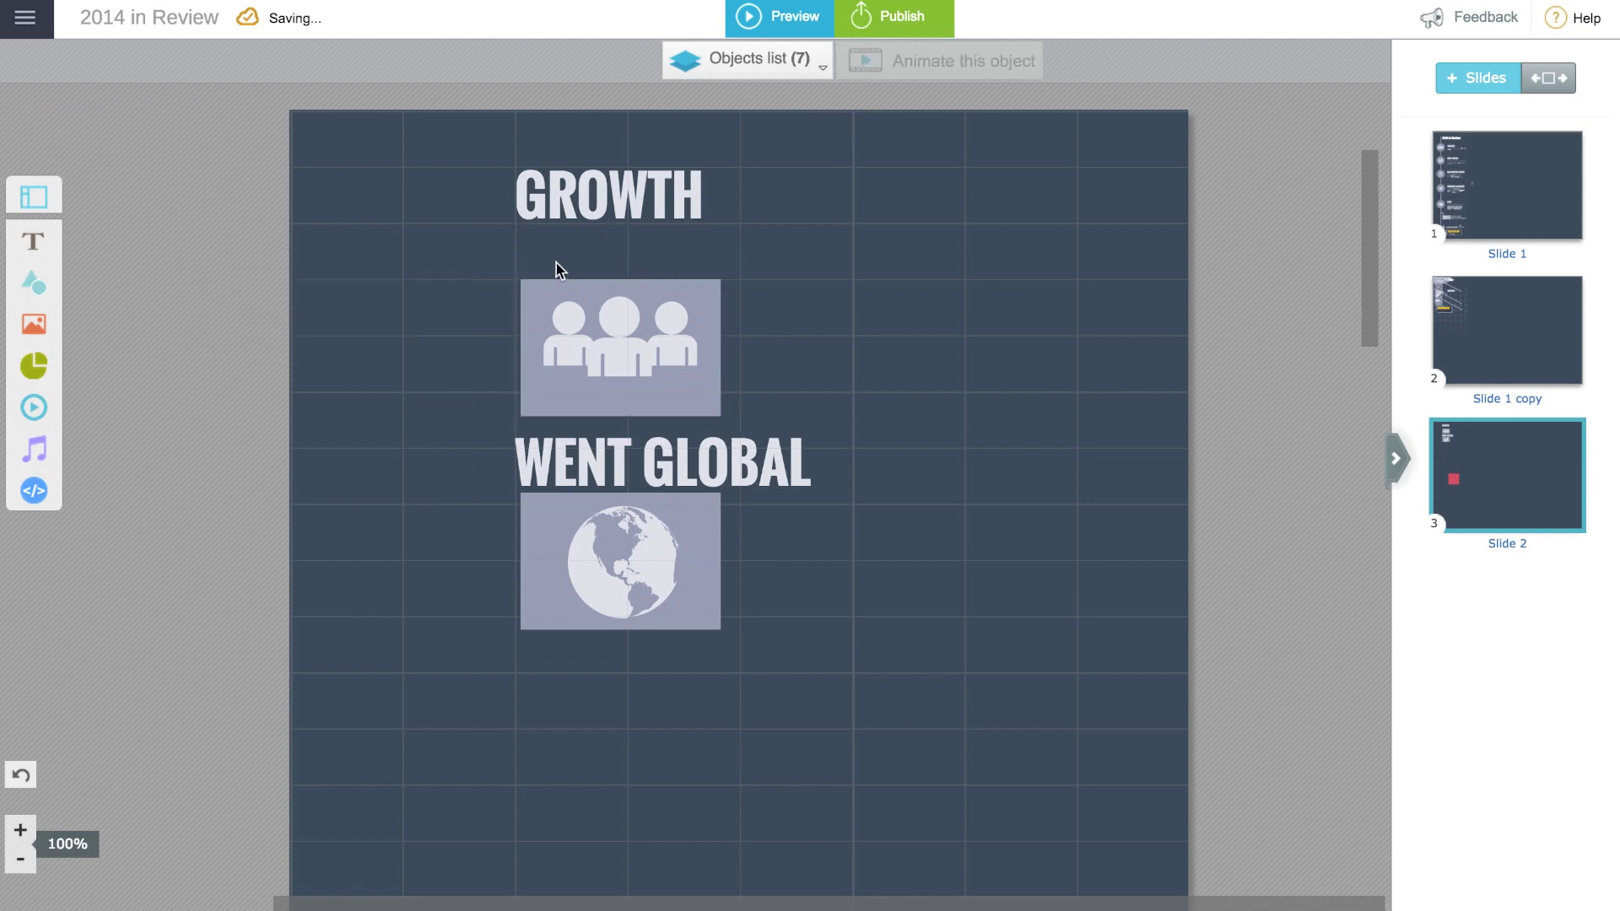
Change the grid height to 20 px
left_click(49, 32)
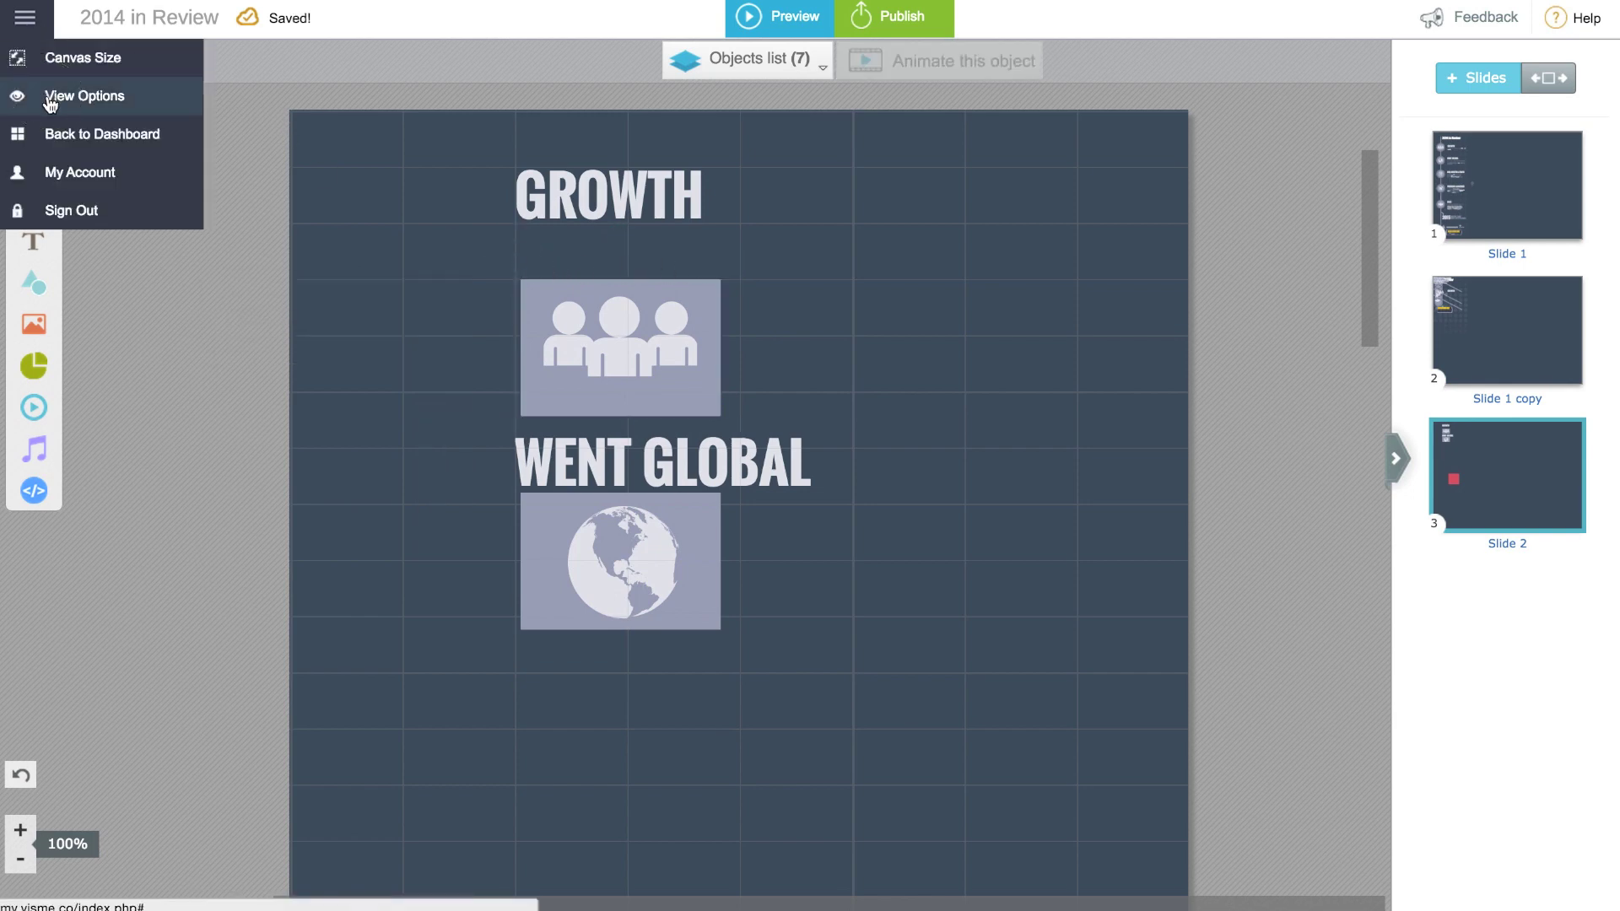
left_click(50, 97)
left_click(368, 143)
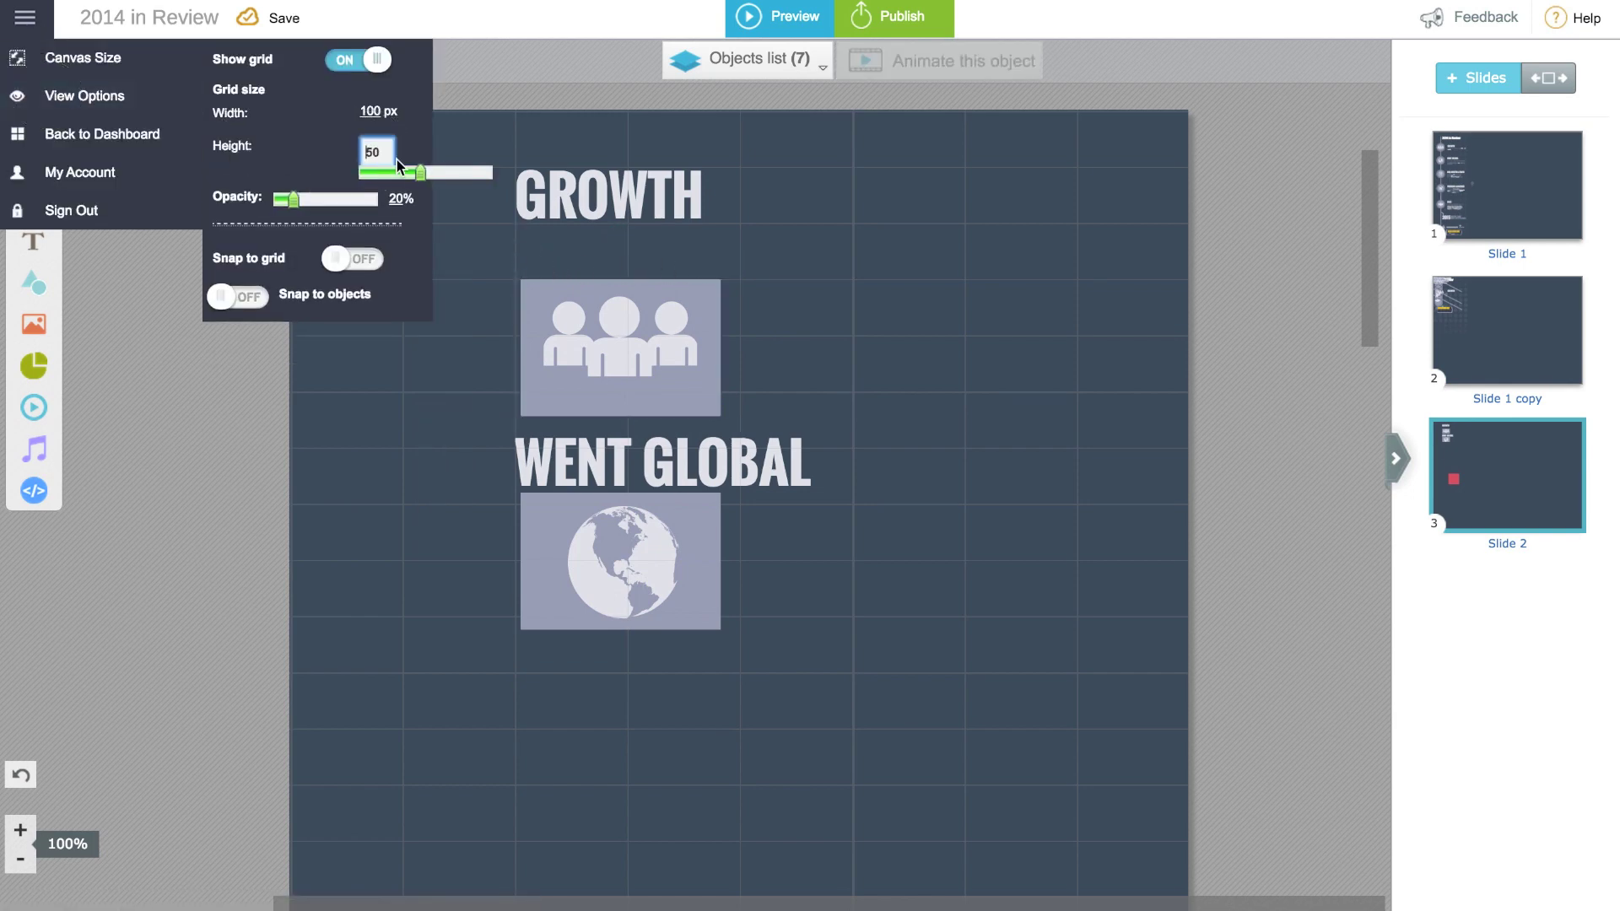
type("2")
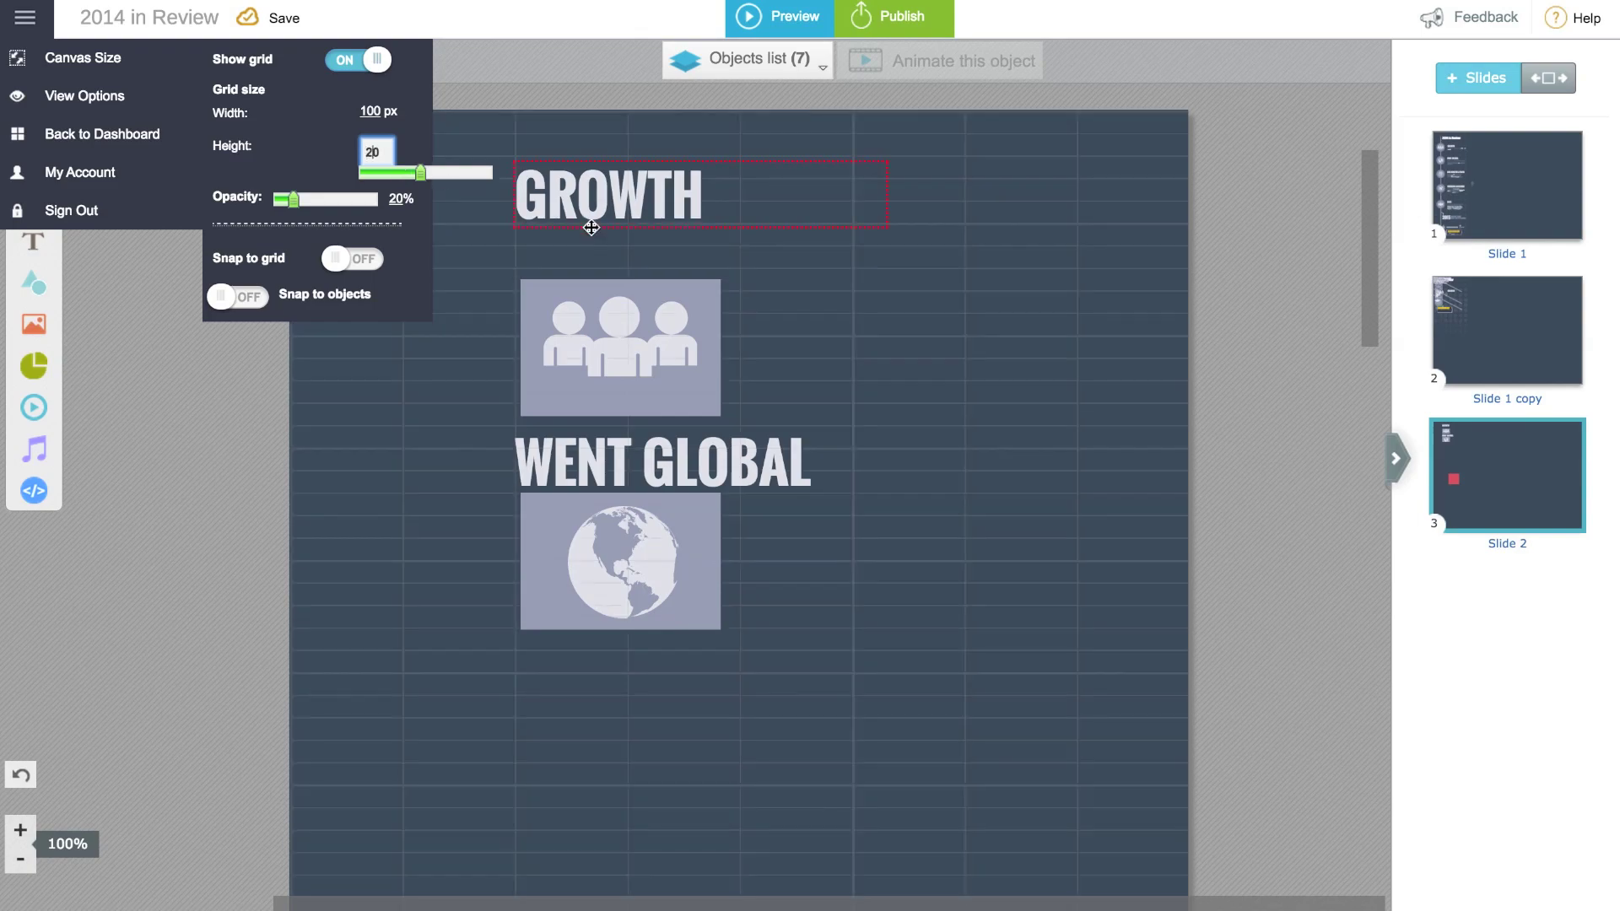
left_click(605, 299)
Raise the people image closer under GROWTH, aligned to a grid line
left_click_drag(580, 290, 584, 253)
left_click_drag(593, 333, 594, 313)
left_click(793, 340)
left_click(659, 204)
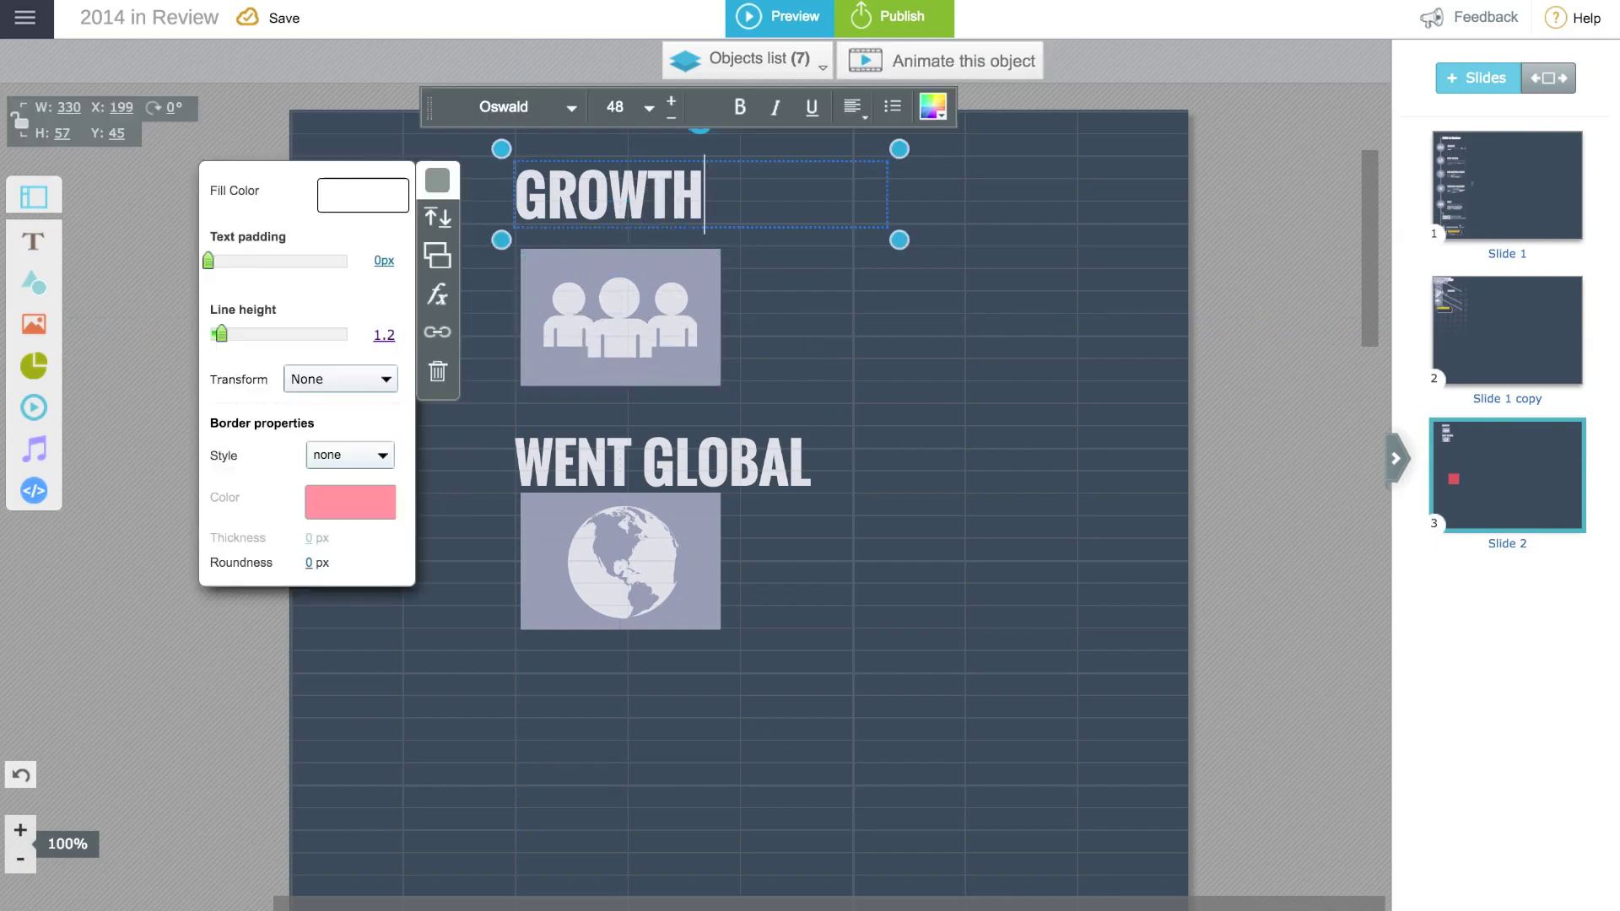
left_click(894, 308)
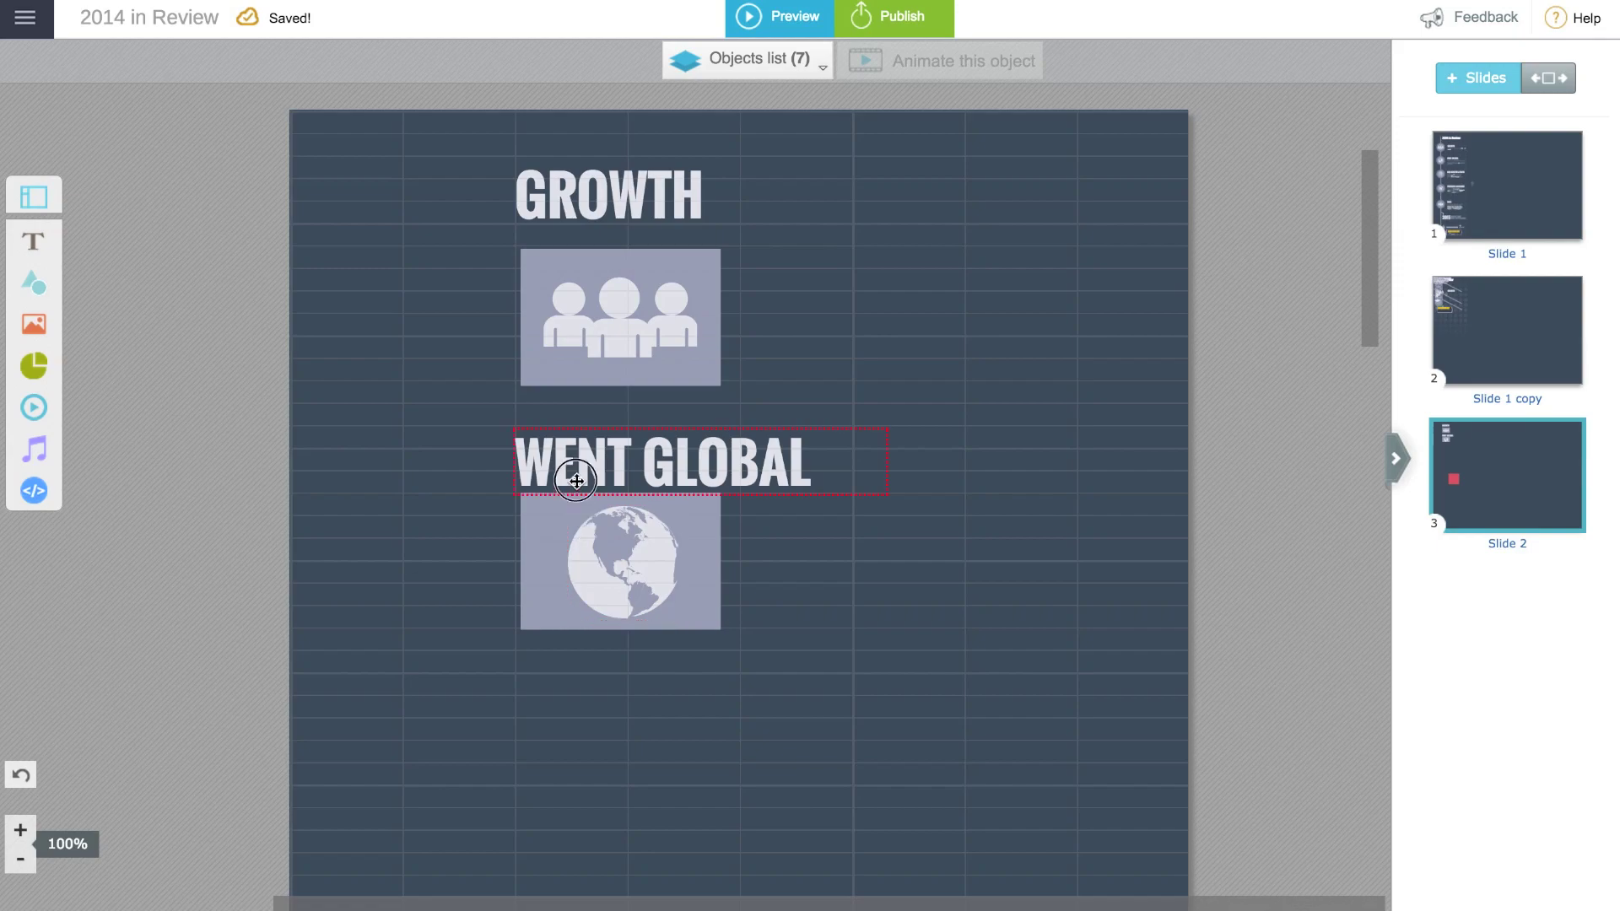
Raise WENT GLOBAL about 24 px and shift the globe icon about 19 px left
left_click_drag(577, 486, 576, 471)
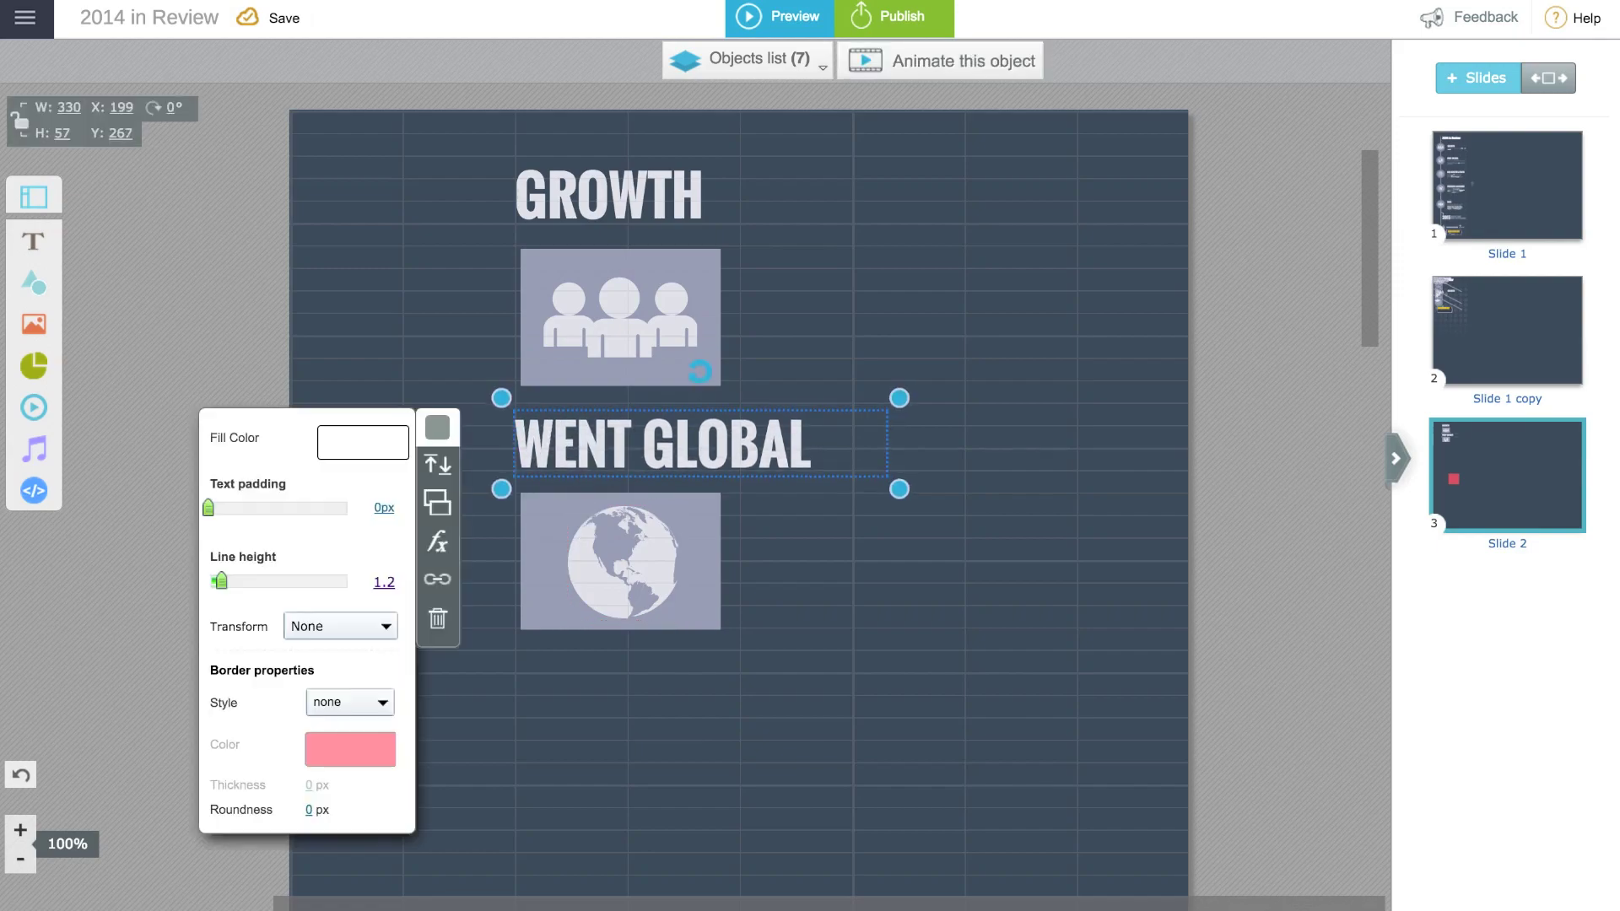
left_click(540, 557)
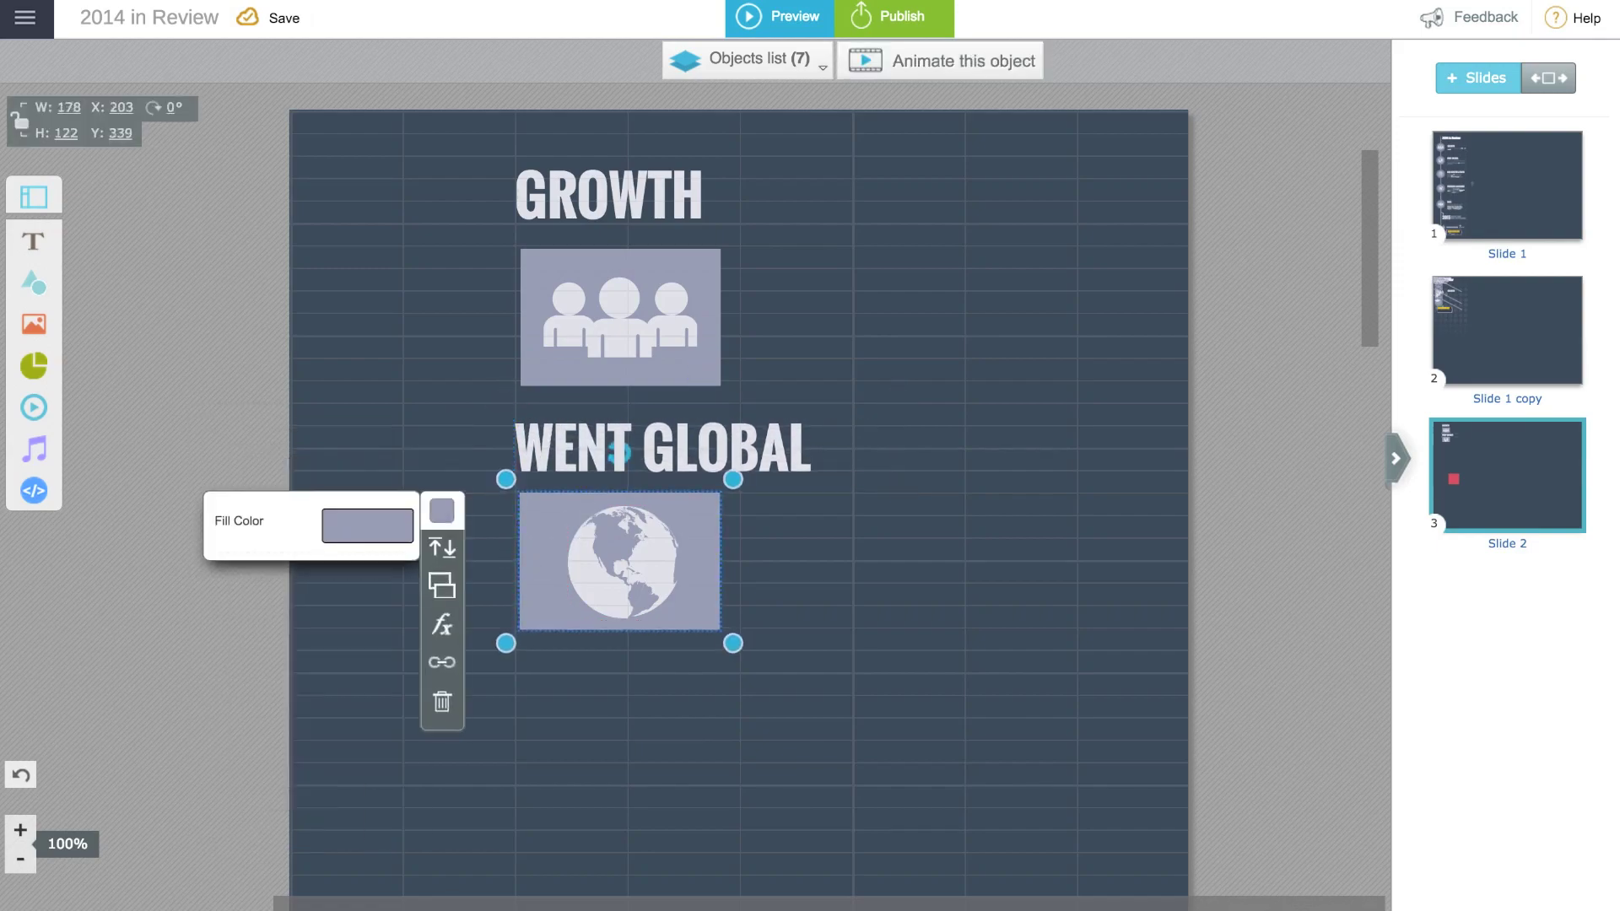
left_click(629, 561)
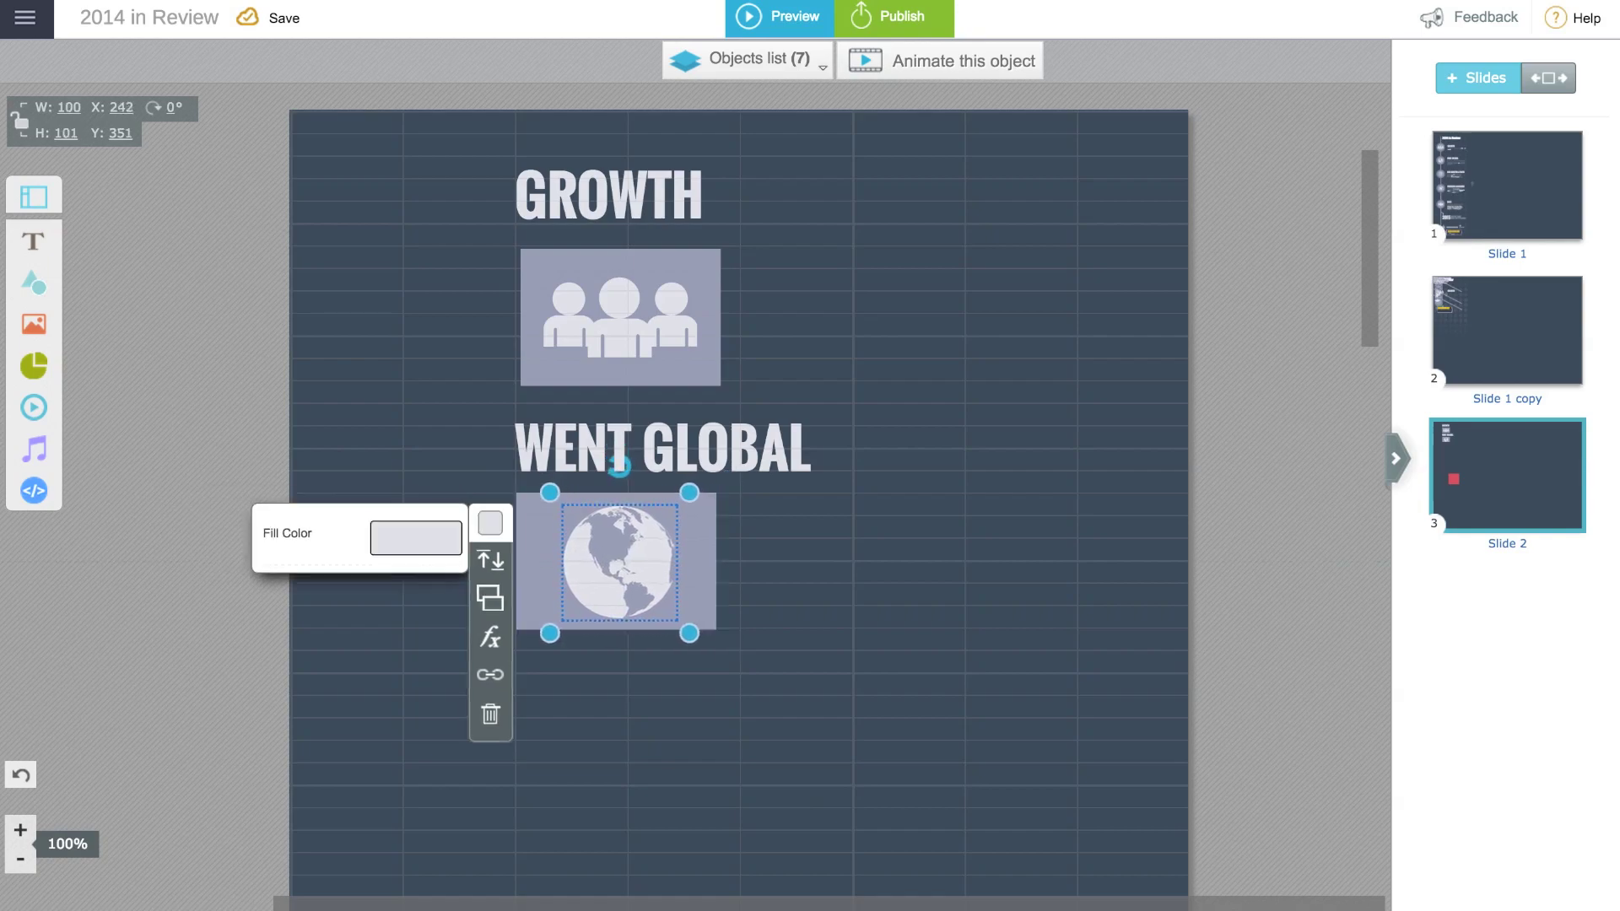
left_click_drag(640, 568, 632, 570)
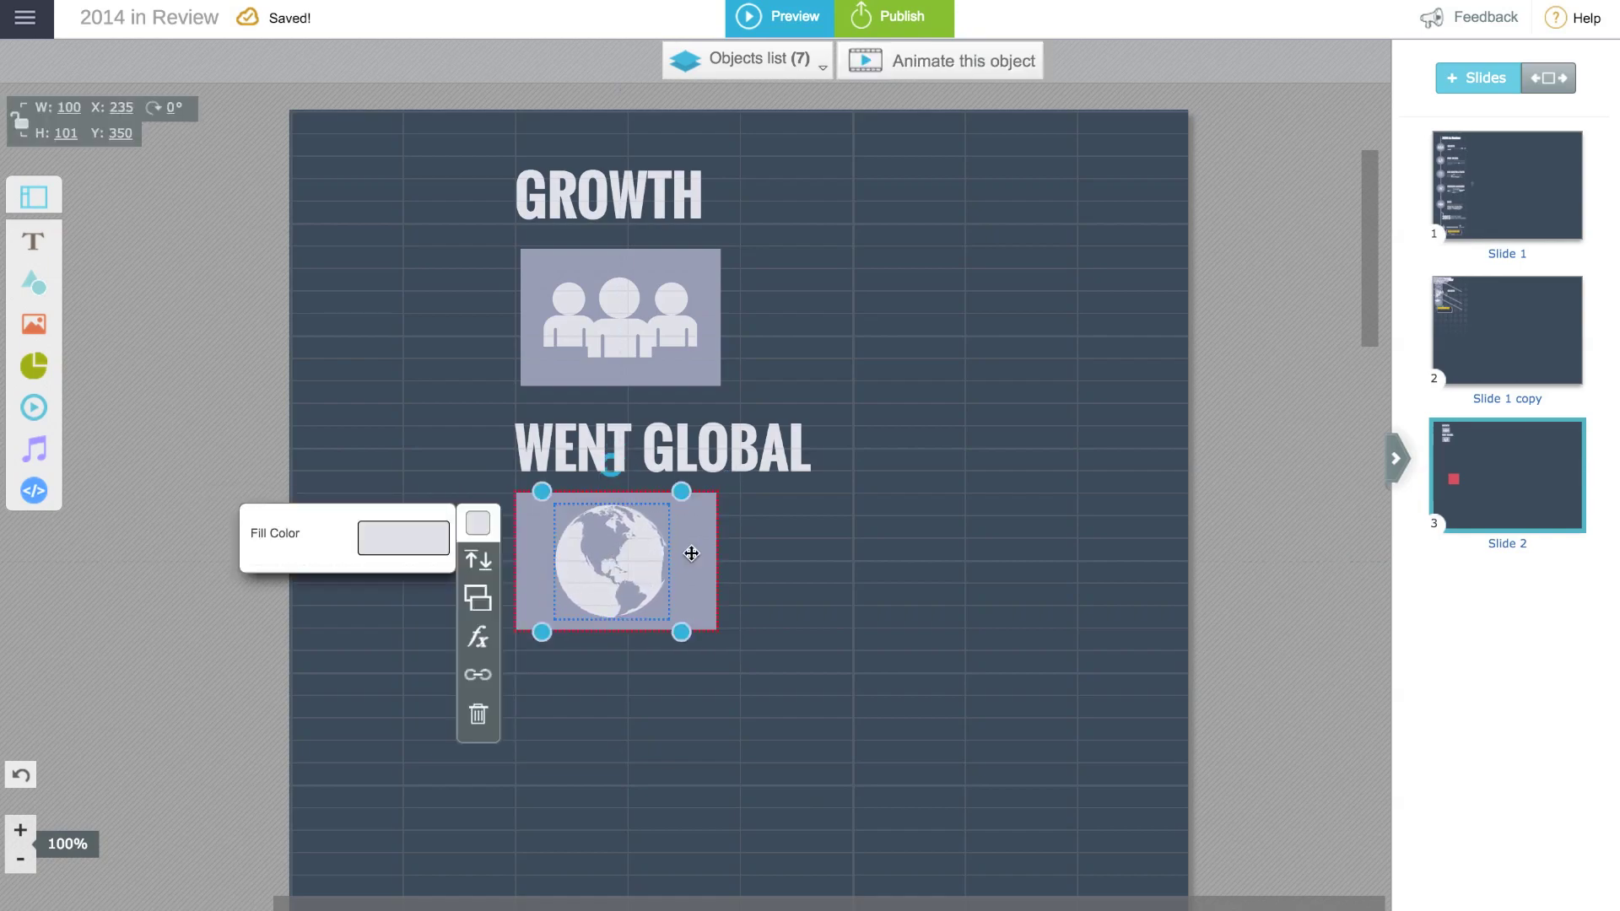
Nudge the globe tile so it sits snugly beneath WENT GLOBAL on the grid
left_click(720, 515)
left_click_drag(704, 504, 704, 508)
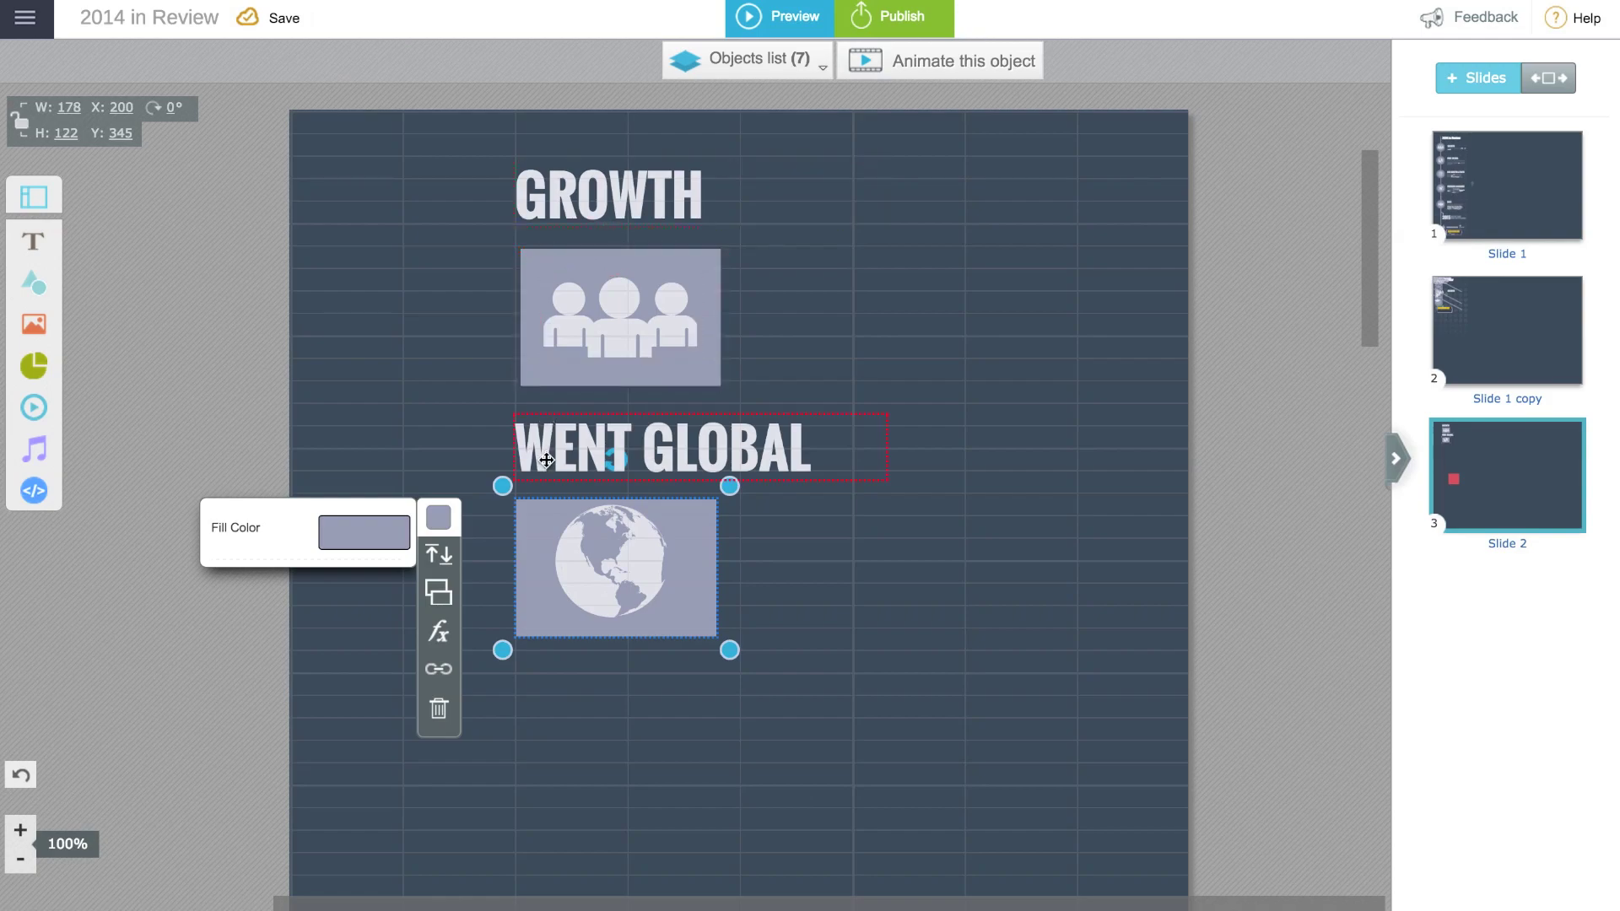
left_click(854, 515)
left_click(691, 574)
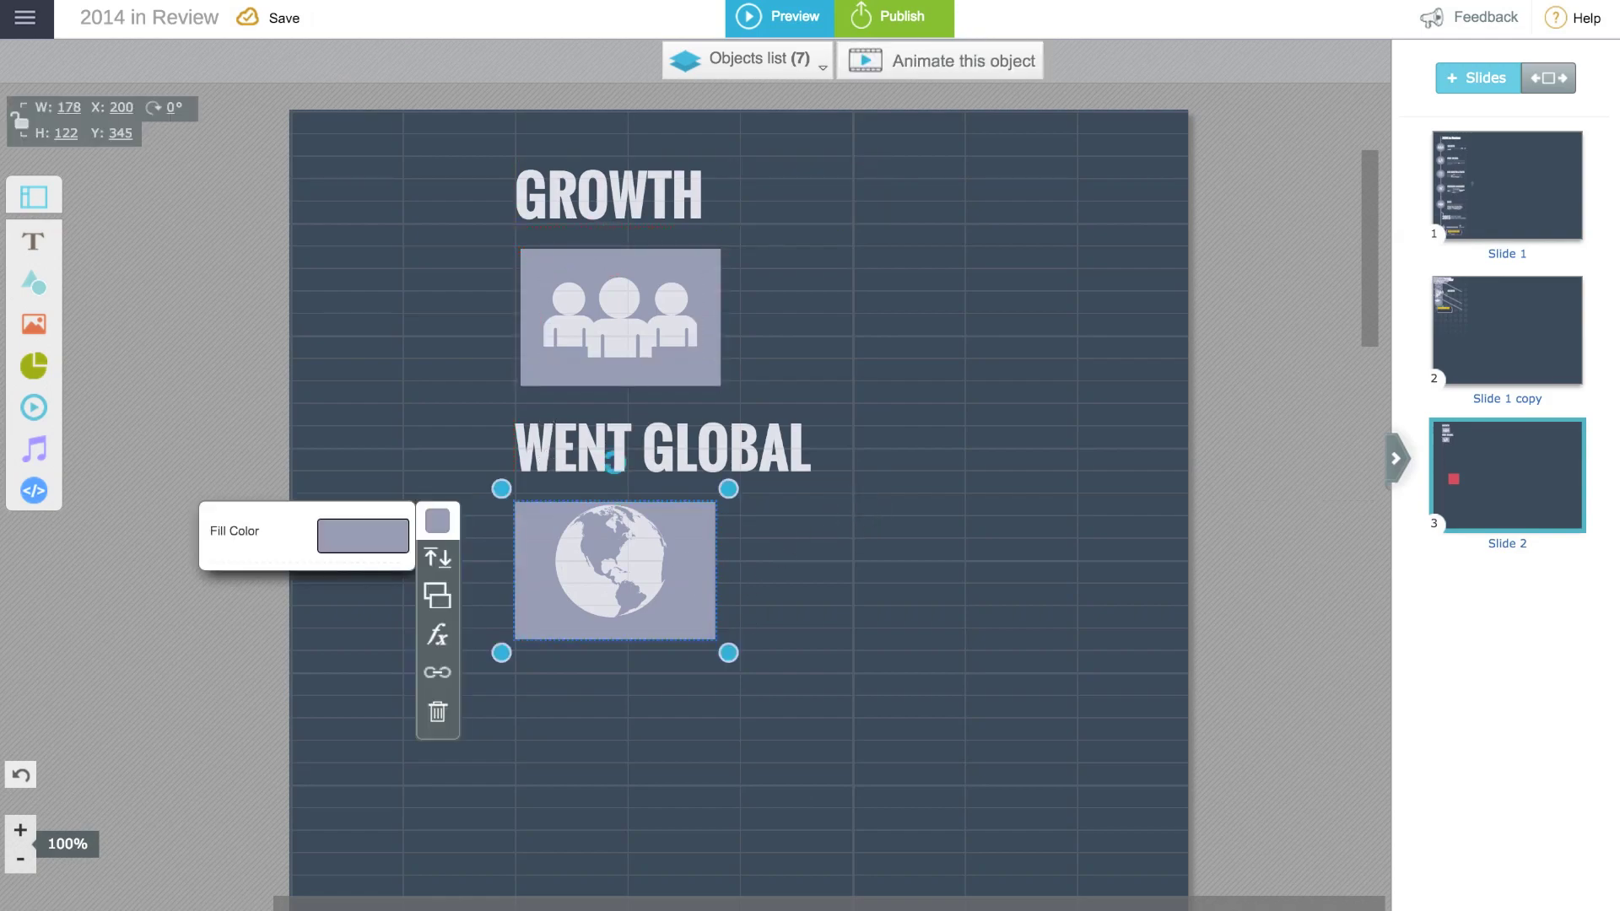
left_click(644, 574)
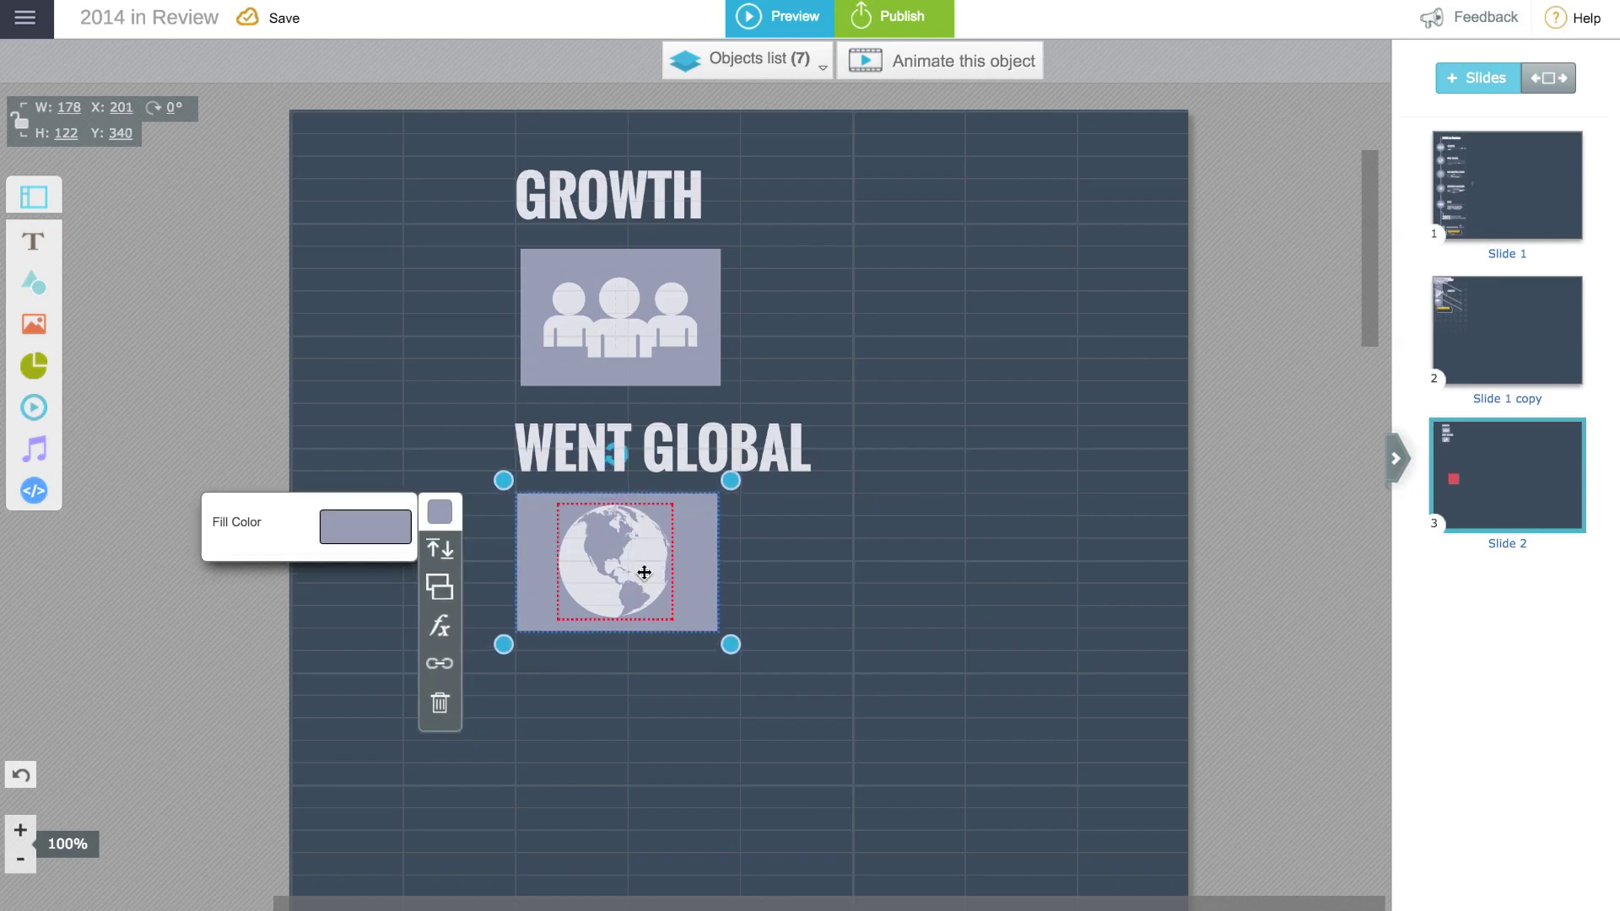
left_click(867, 501)
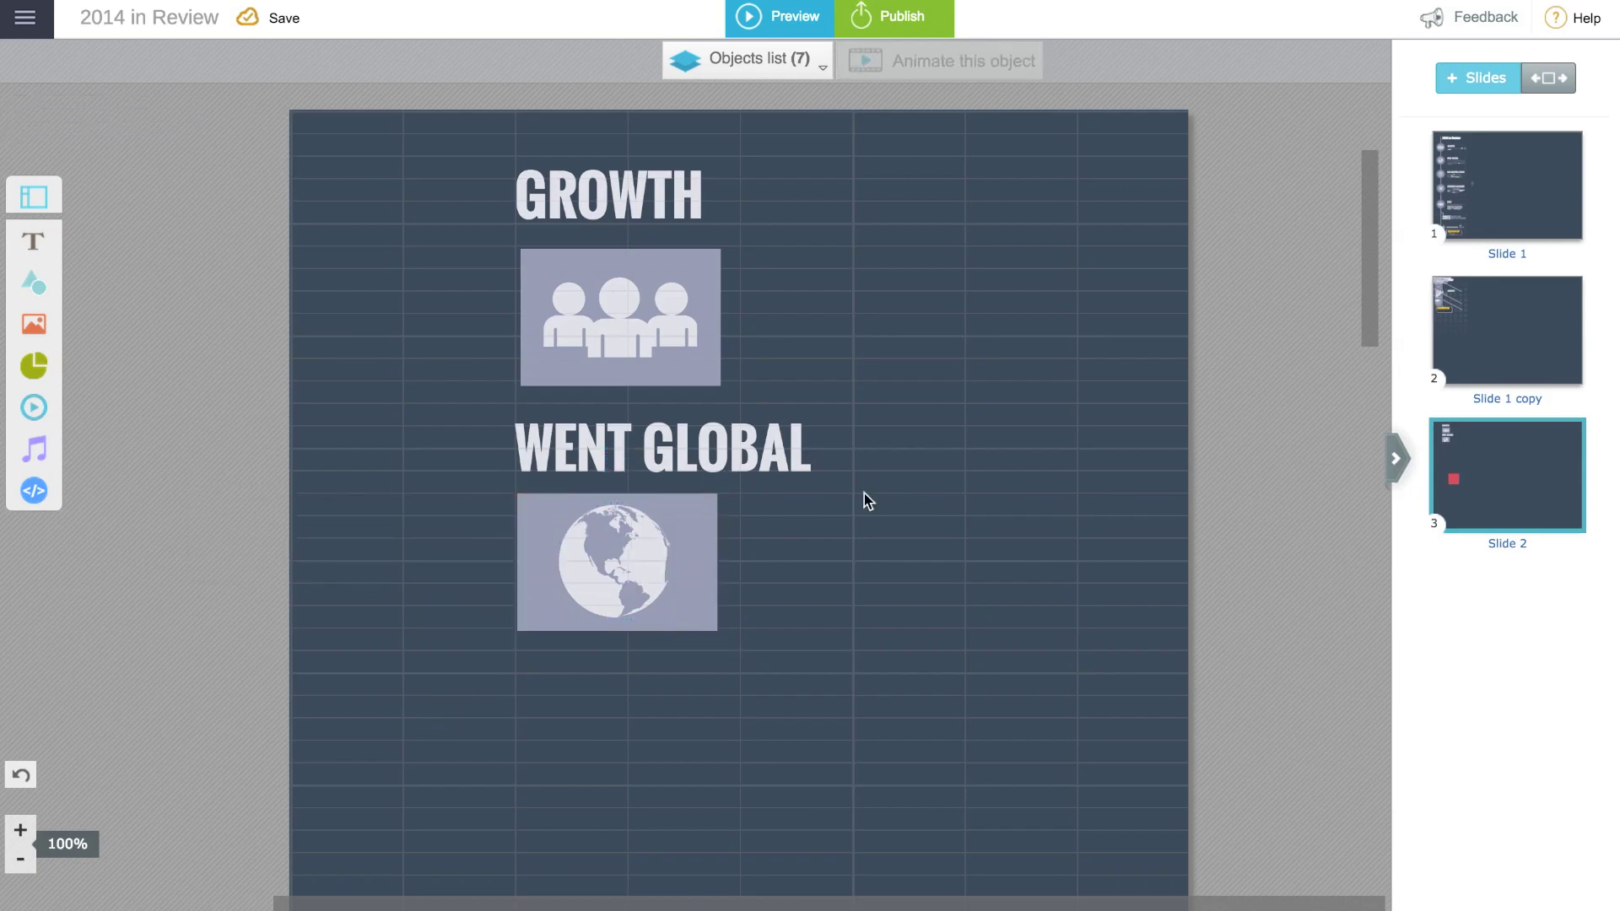
Toggle the grid off and back on, then raise its opacity
left_click(44, 34)
left_click(55, 97)
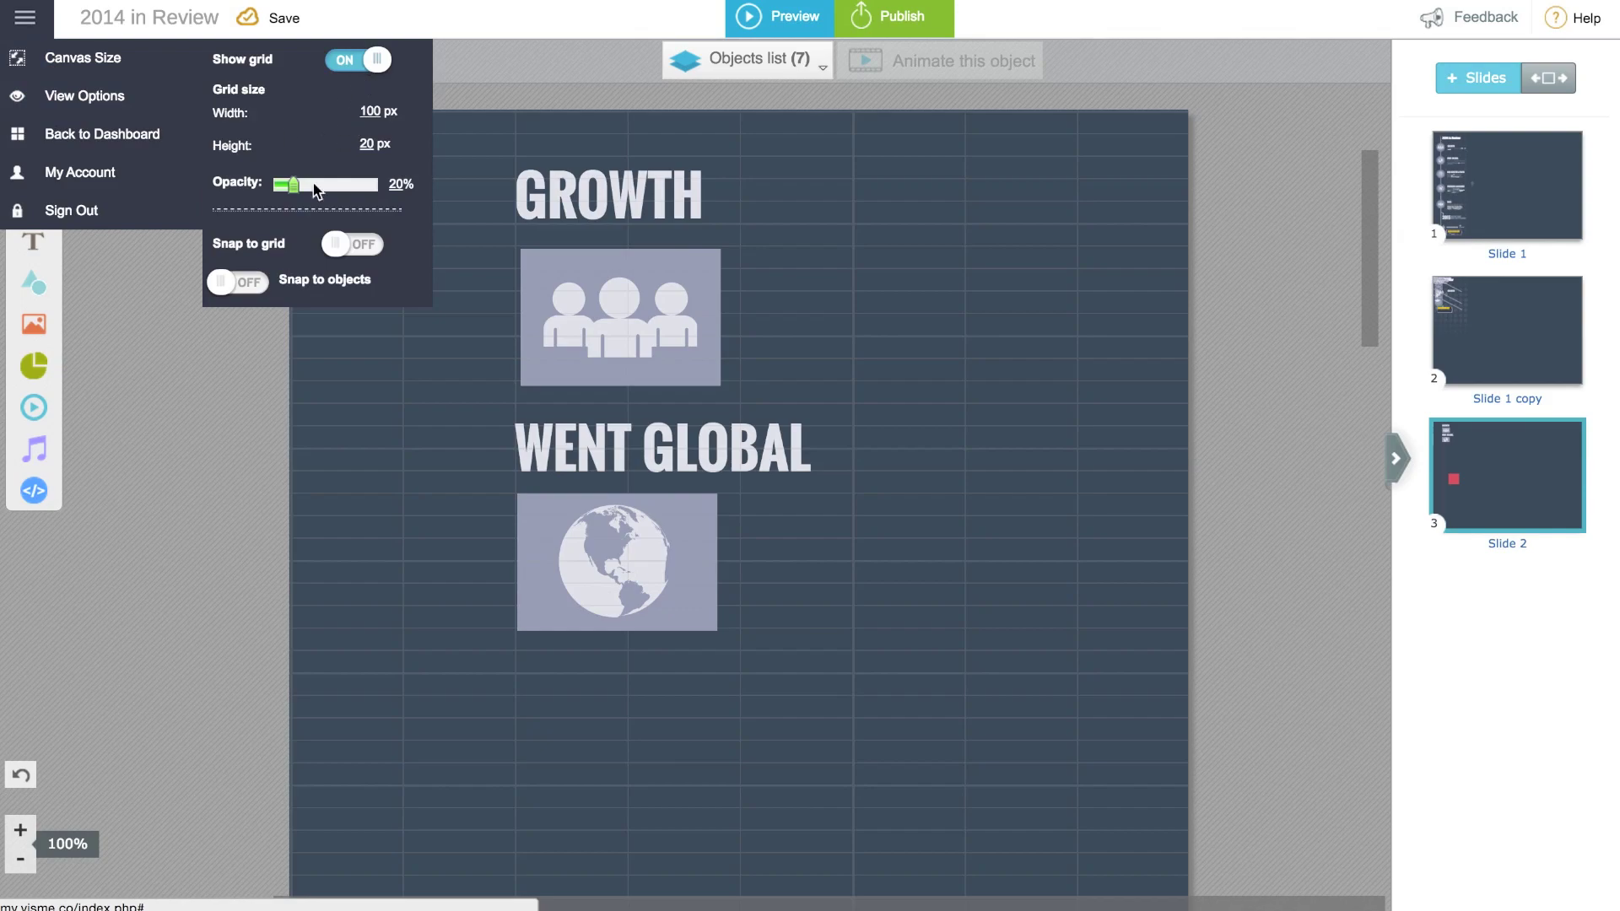
left_click(376, 75)
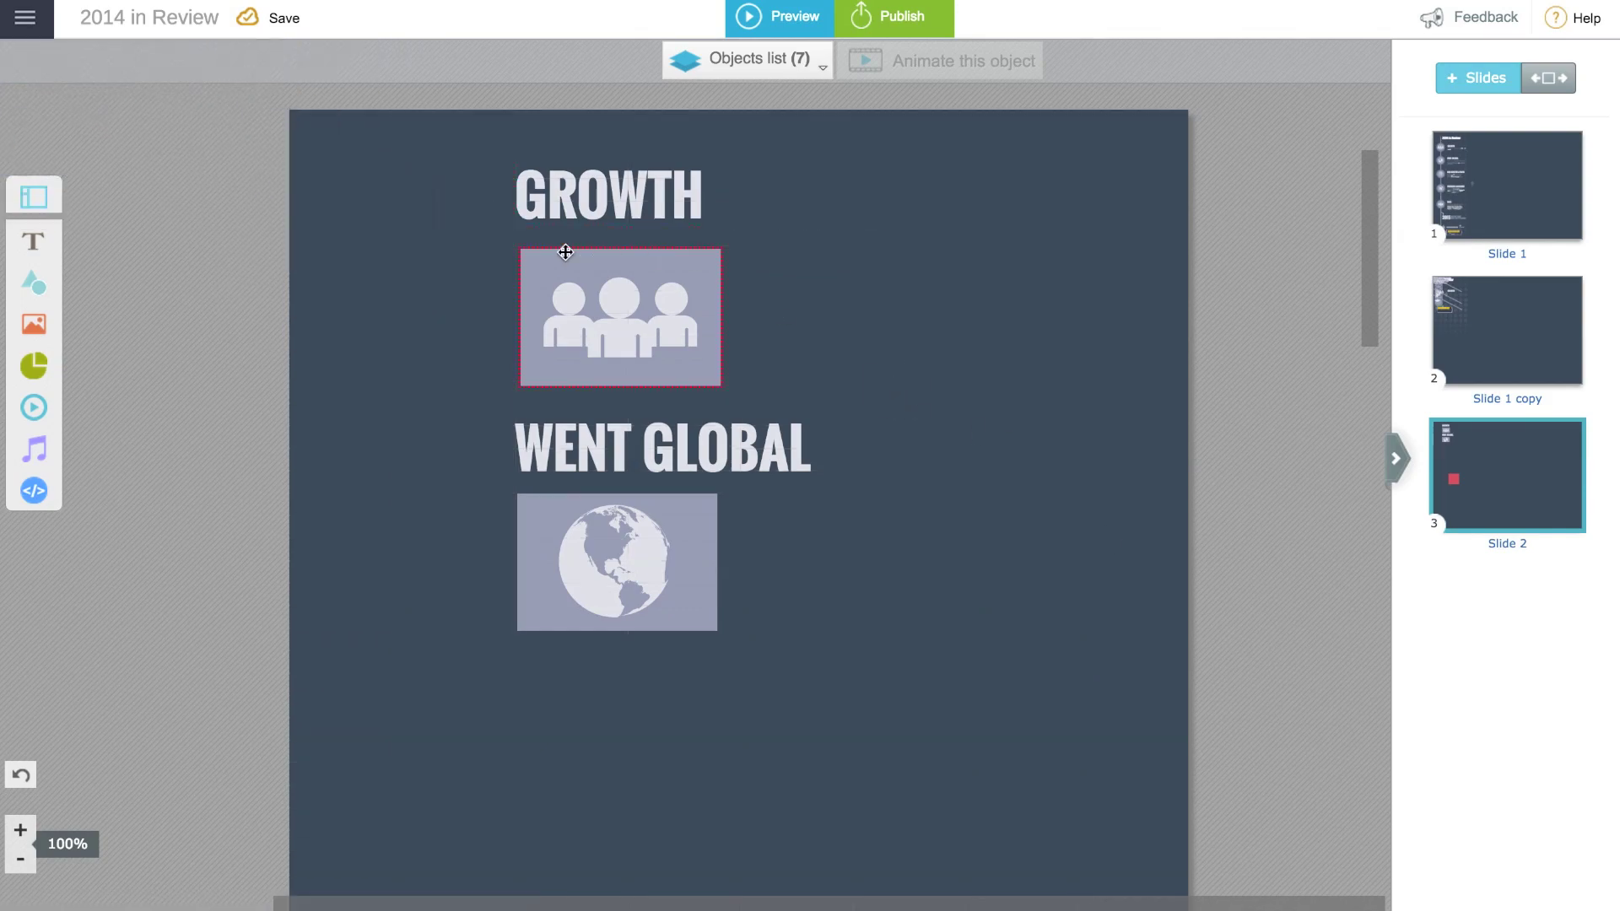
left_click(25, 18)
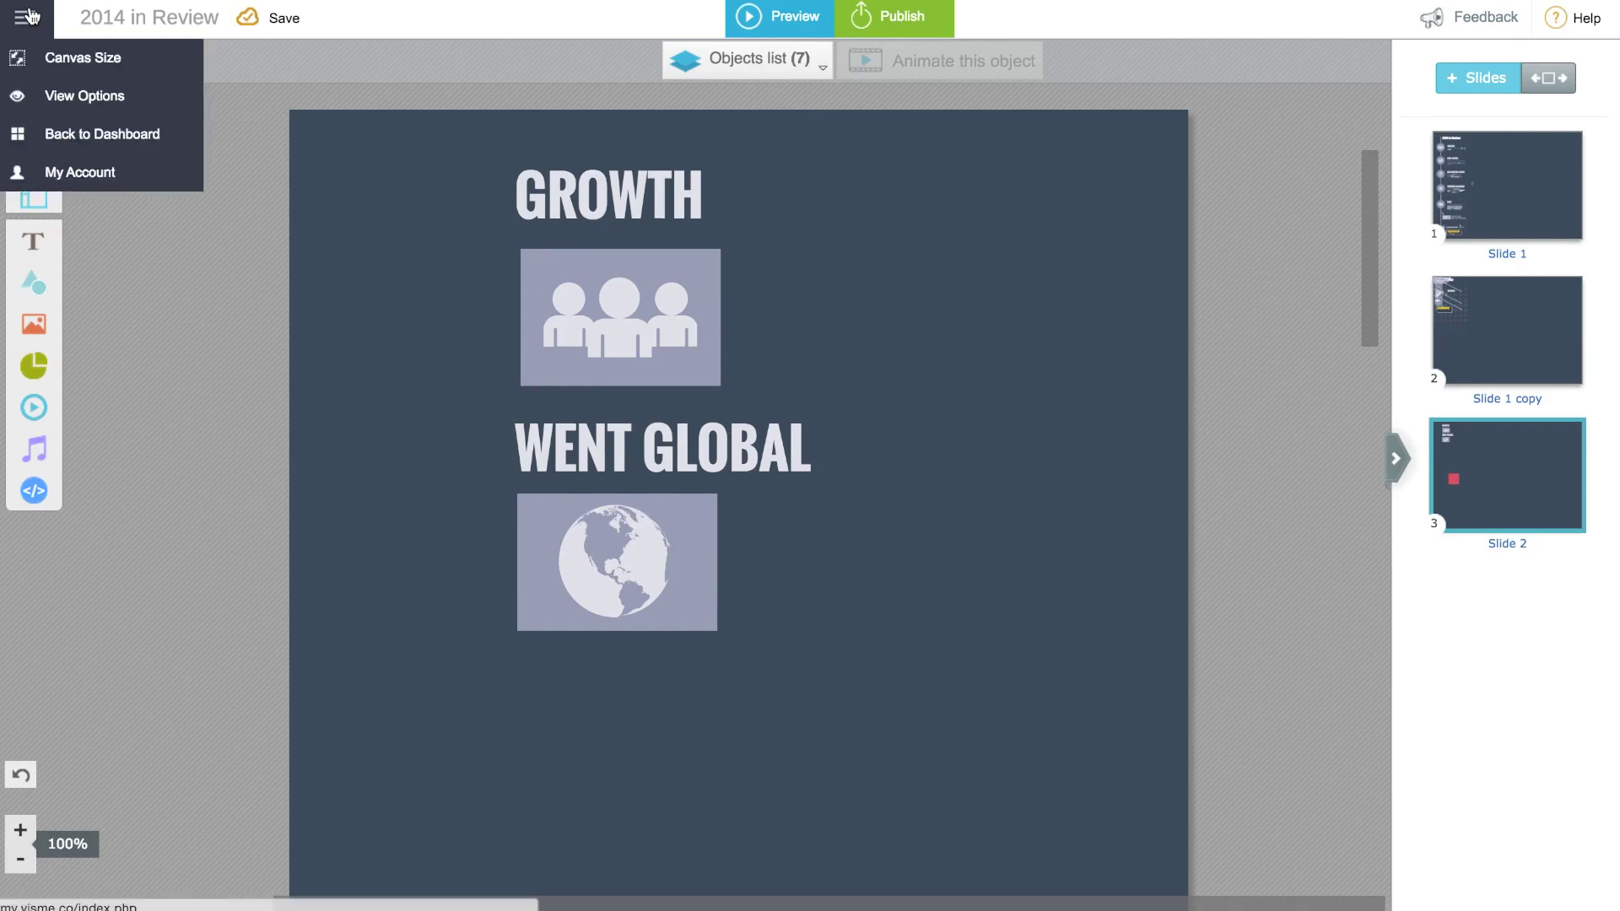
left_click(88, 92)
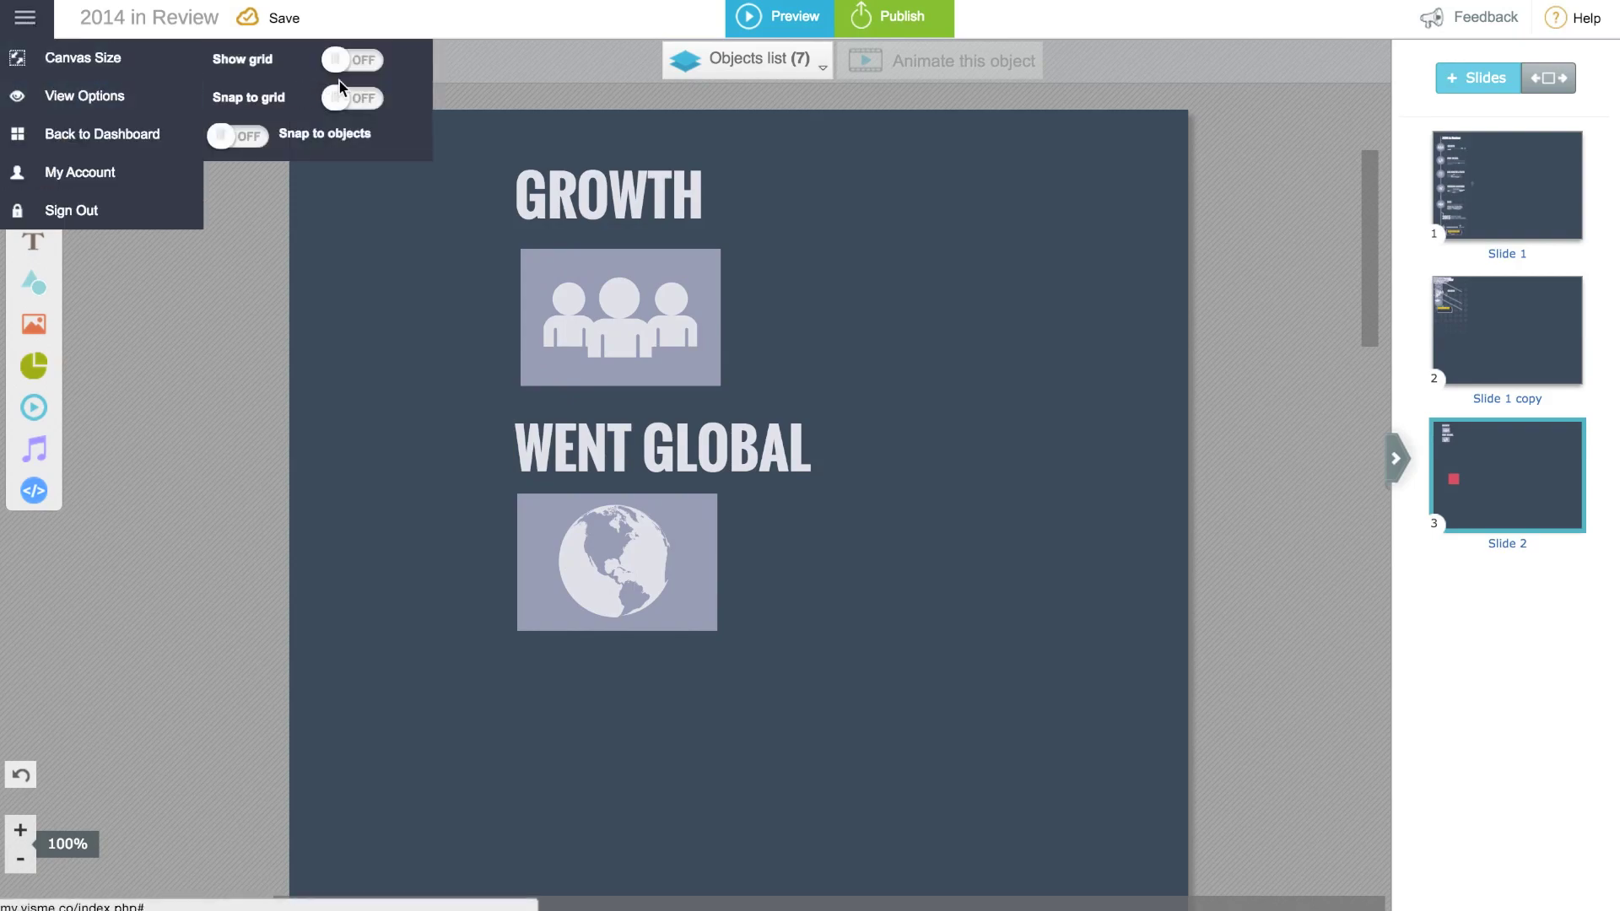
left_click(362, 64)
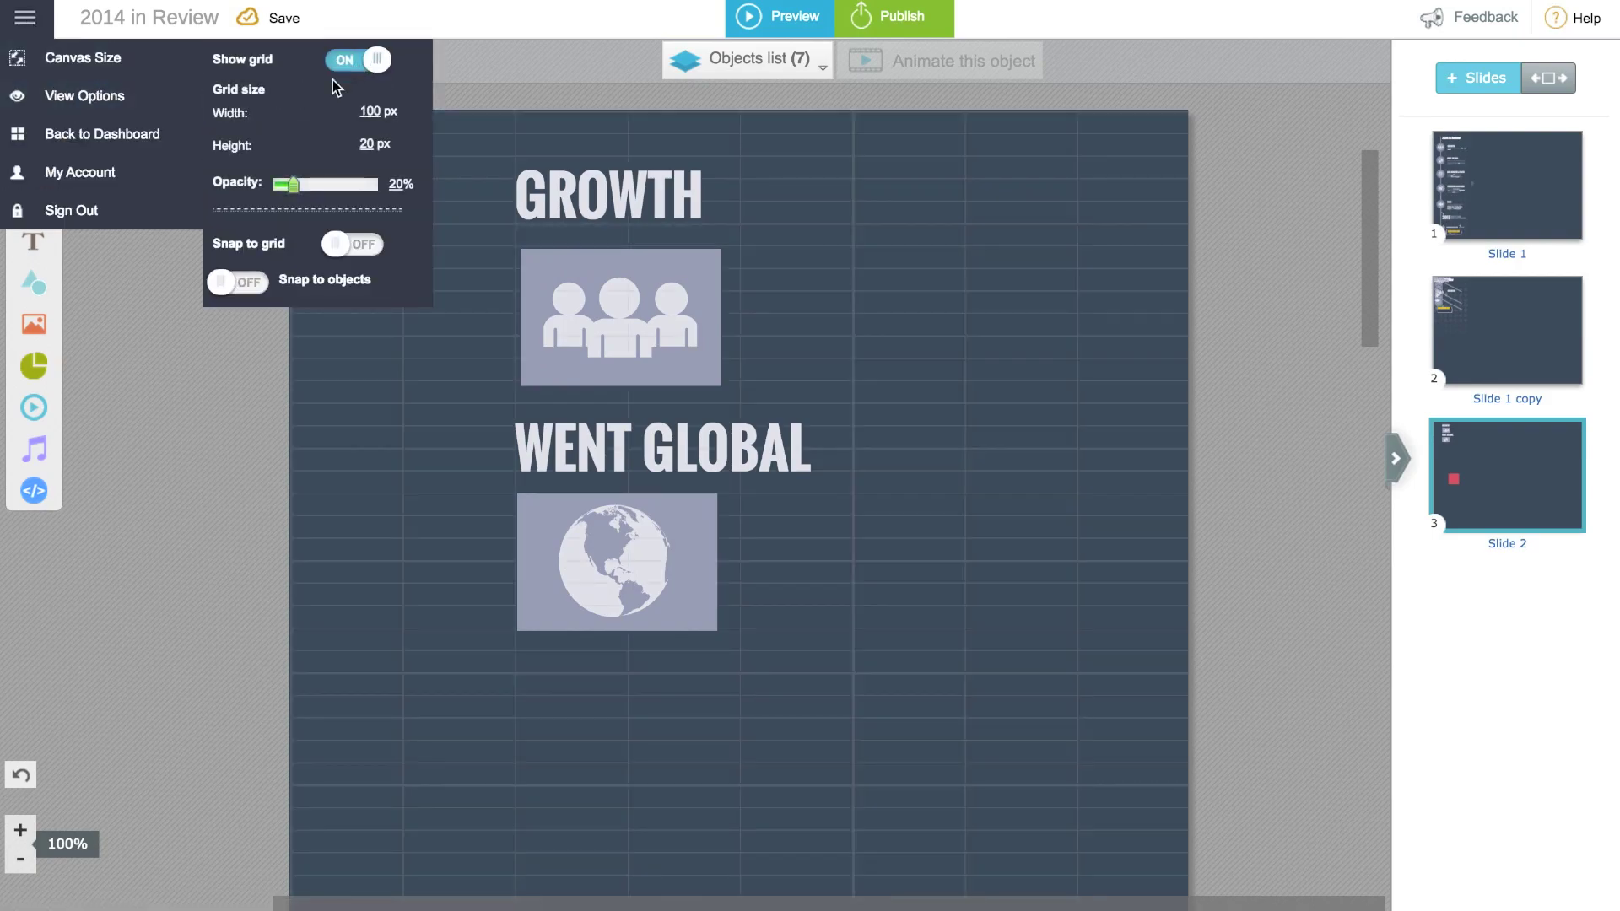
left_click_drag(279, 187, 328, 204)
Lower the grid opacity to 10%
left_click(539, 266)
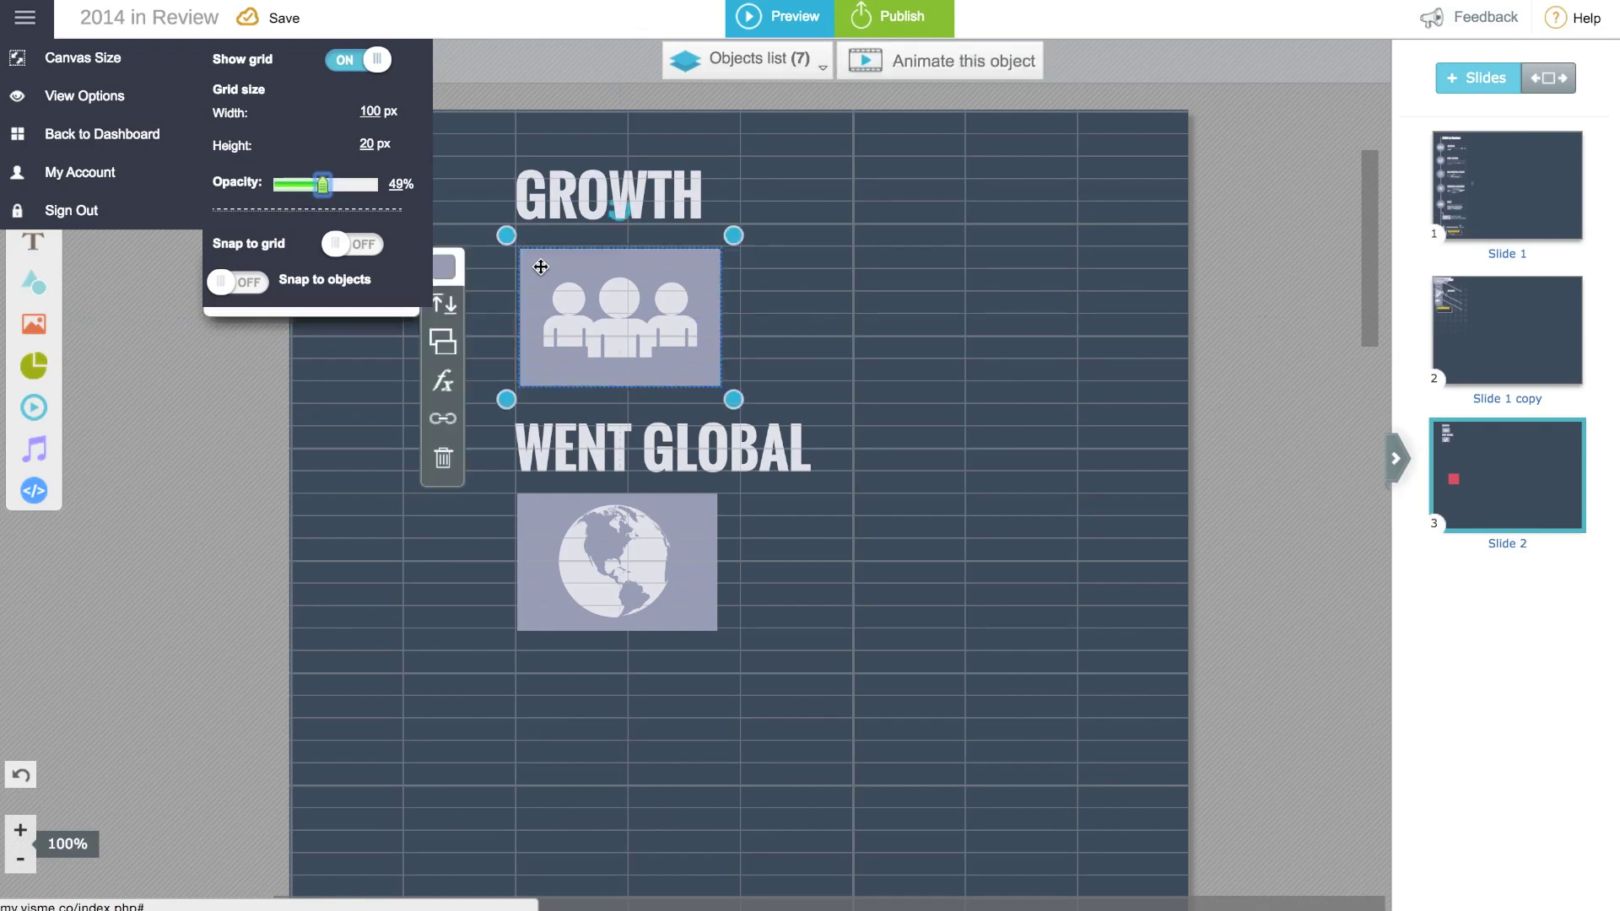
left_click(827, 400)
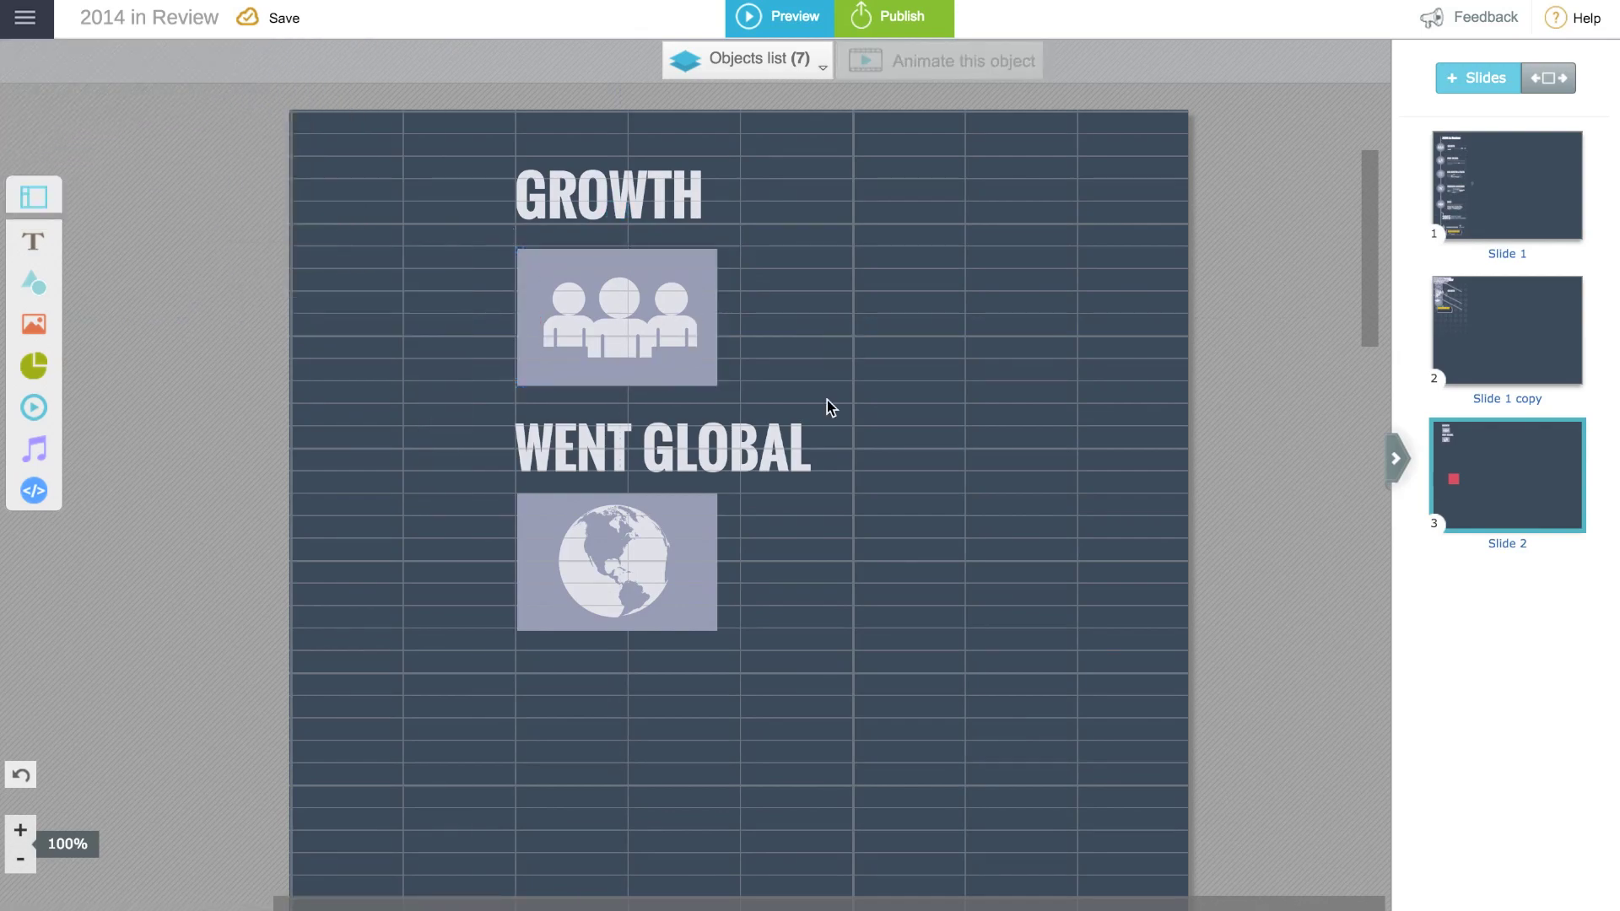
left_click(29, 32)
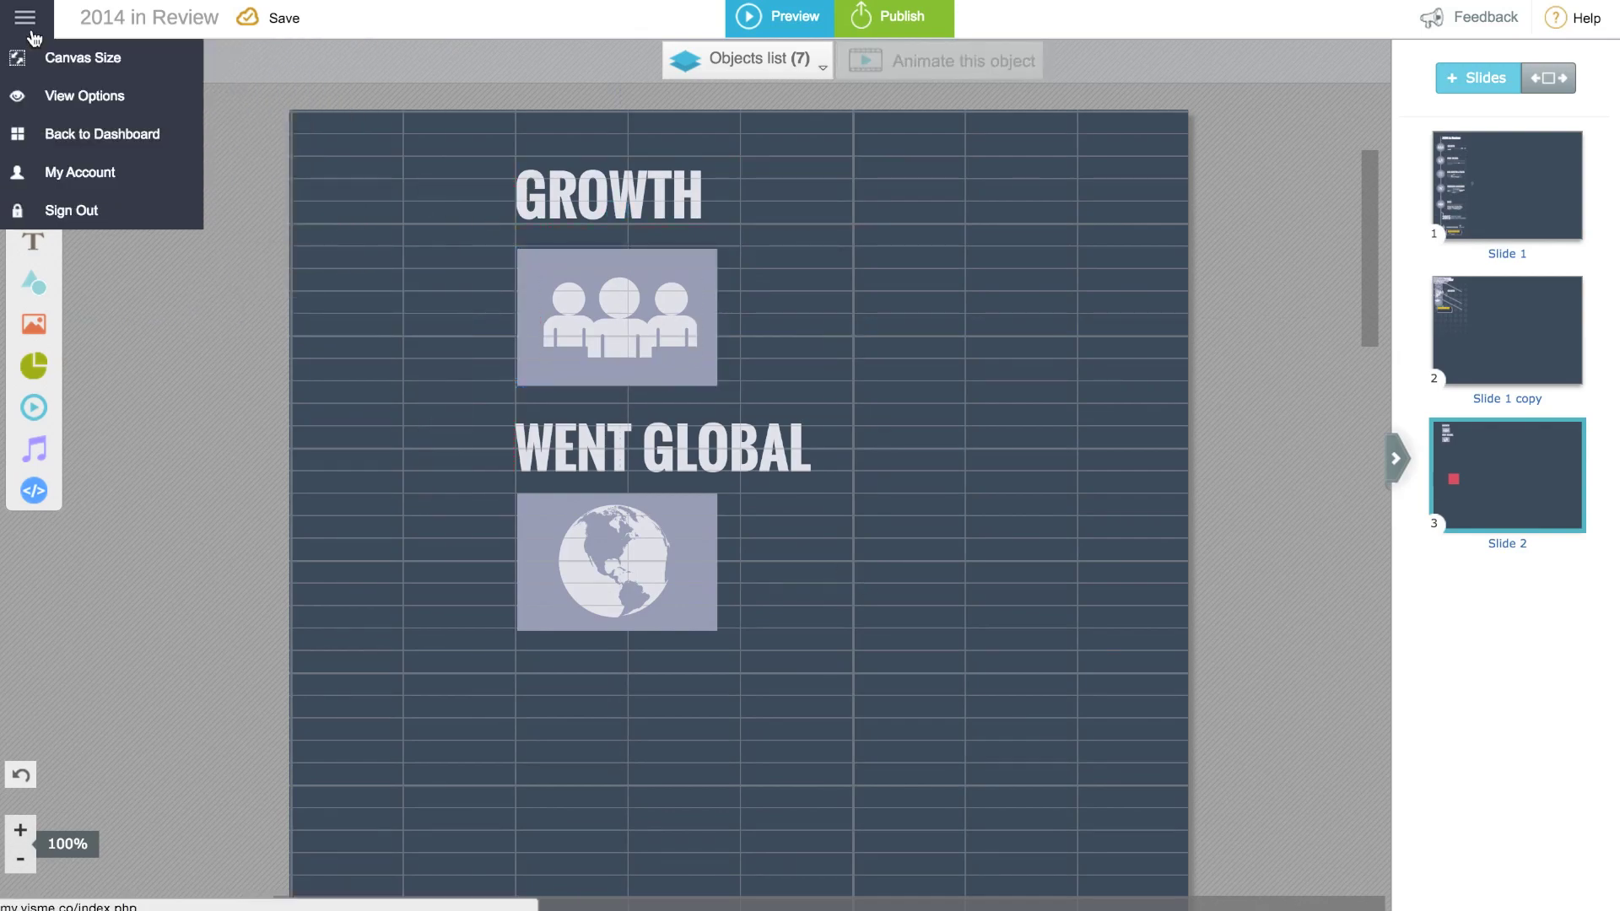
left_click(87, 97)
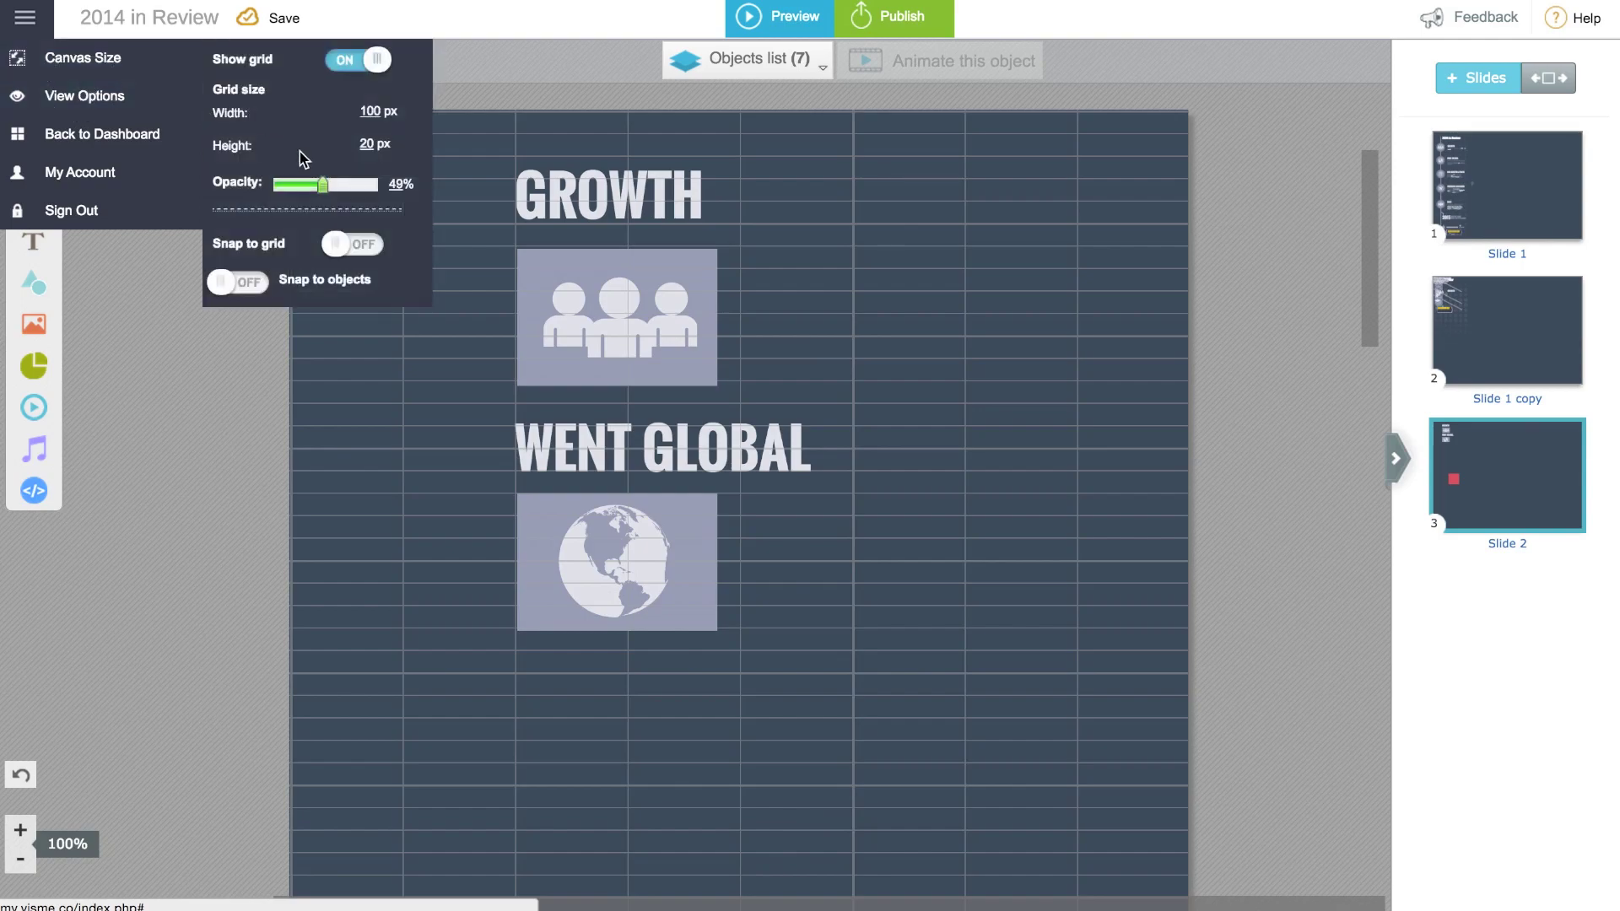
left_click_drag(323, 193, 287, 189)
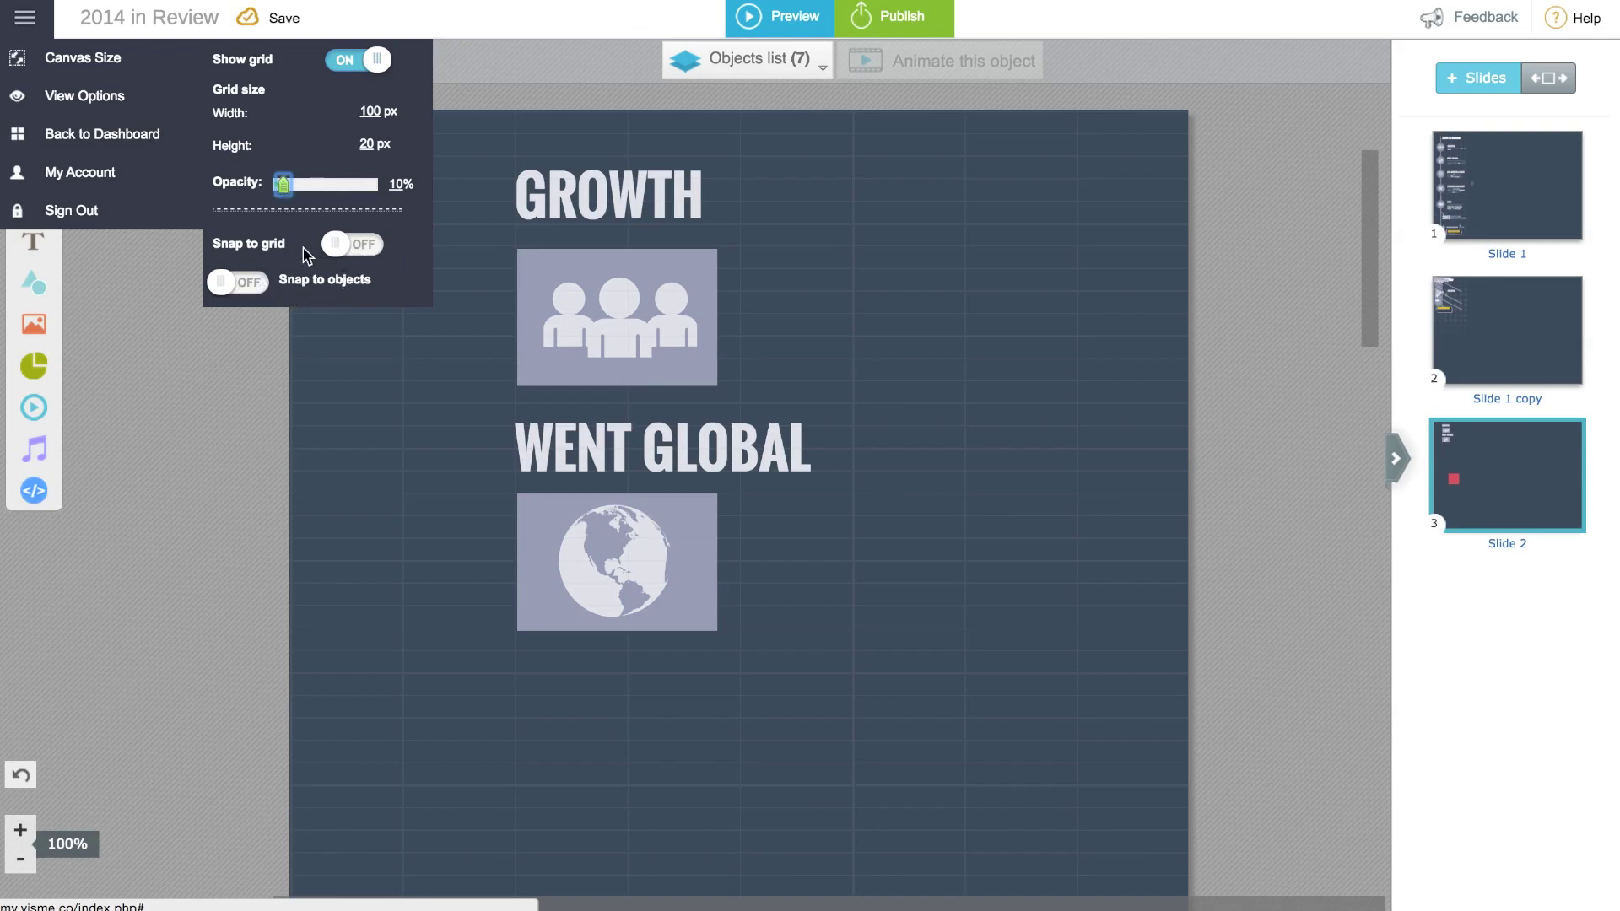
Enable Snap to grid, test it on GROWTH, and place a duplicate globe rectangle below the globe
left_click(377, 245)
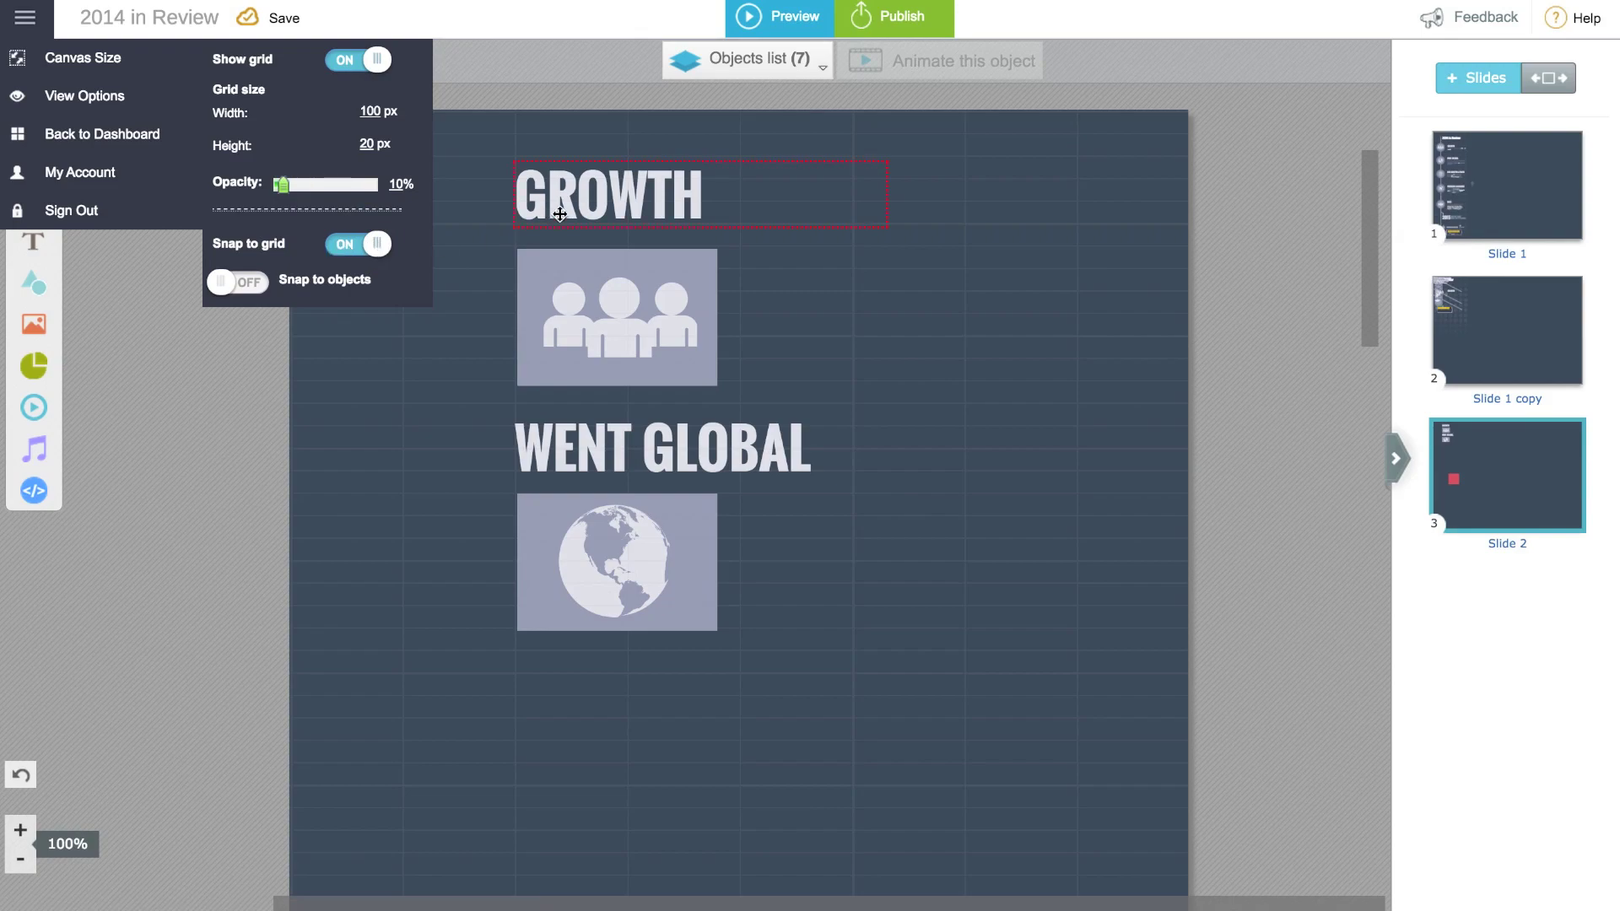
mouse_move(559, 212)
left_mouse_down()
mouse_move(584, 213)
mouse_move(554, 201)
left_mouse_up()
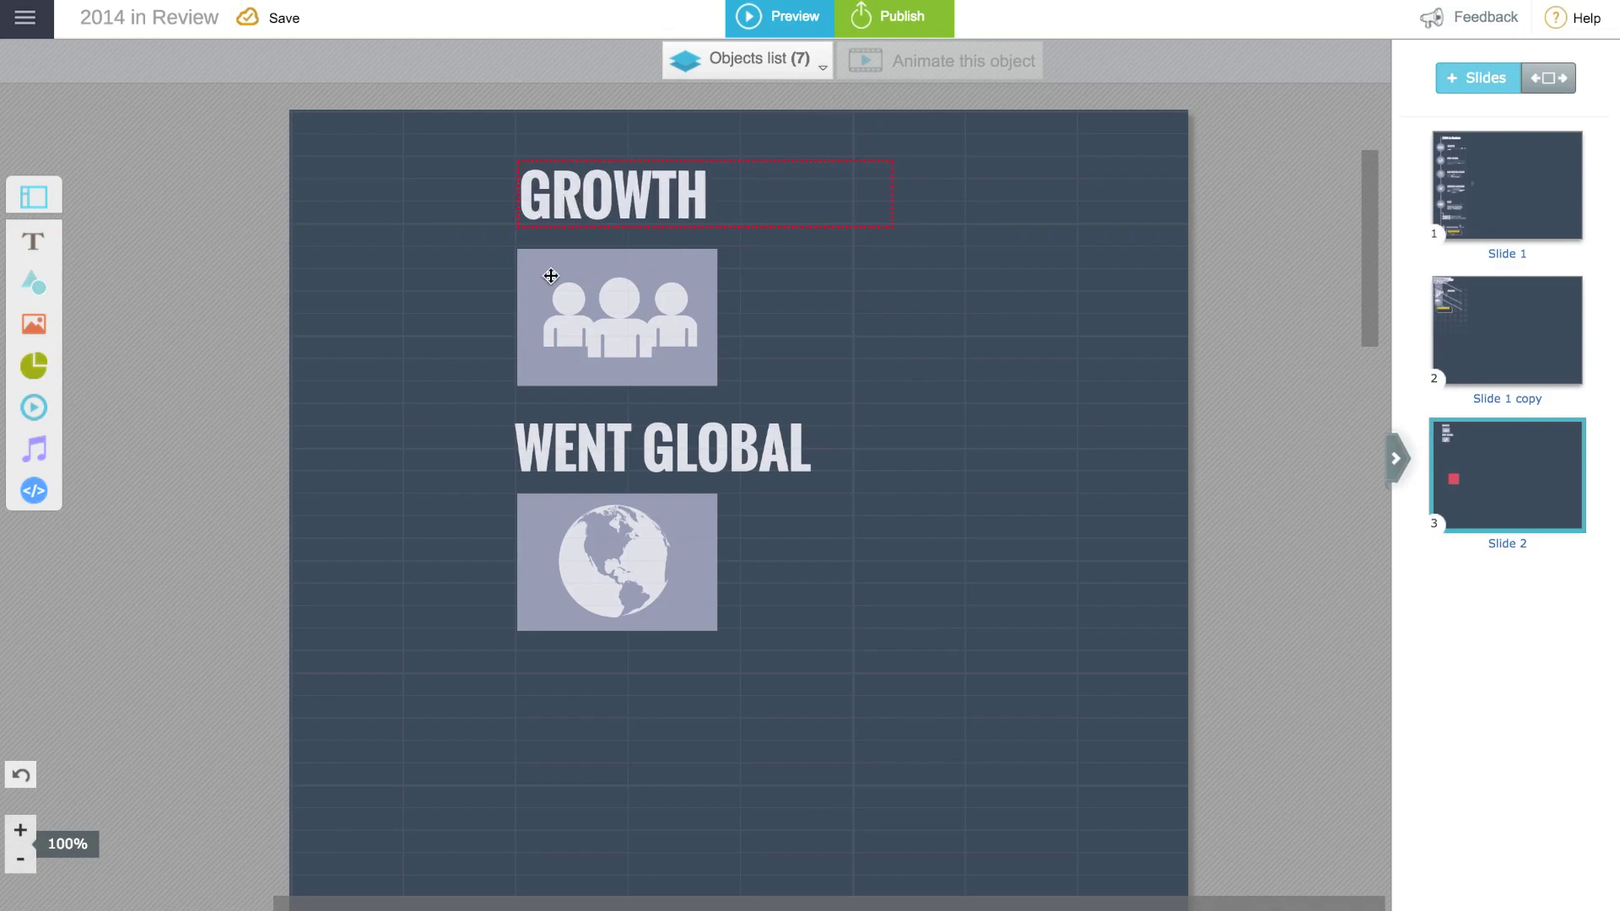
left_click(540, 524)
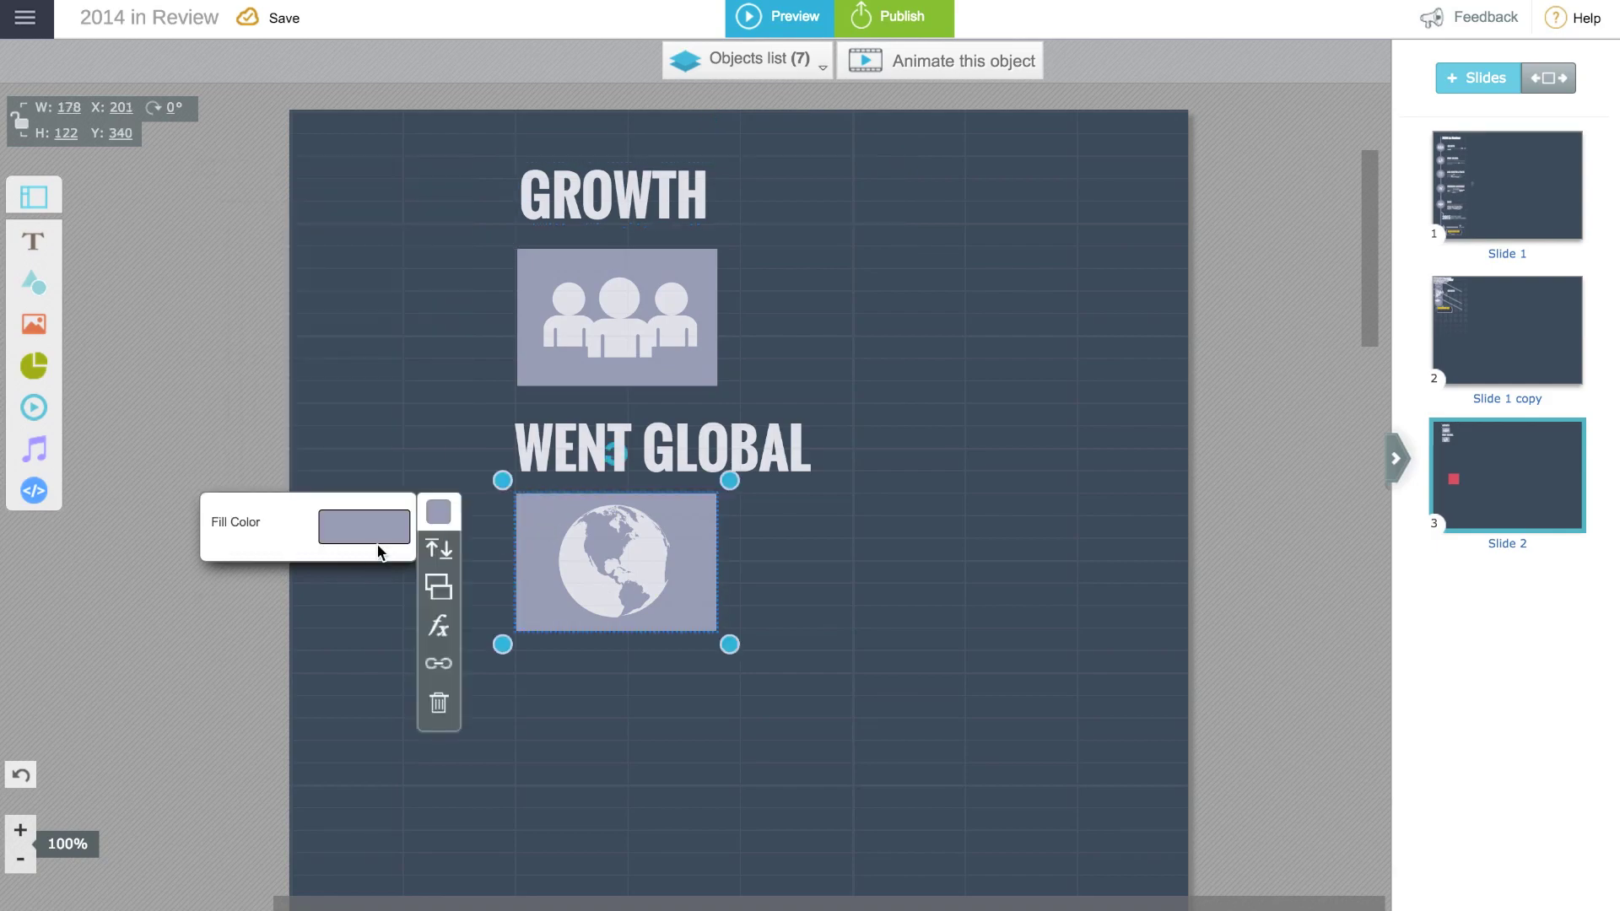
key("ctrl+d")
left_click_drag(550, 524, 542, 697)
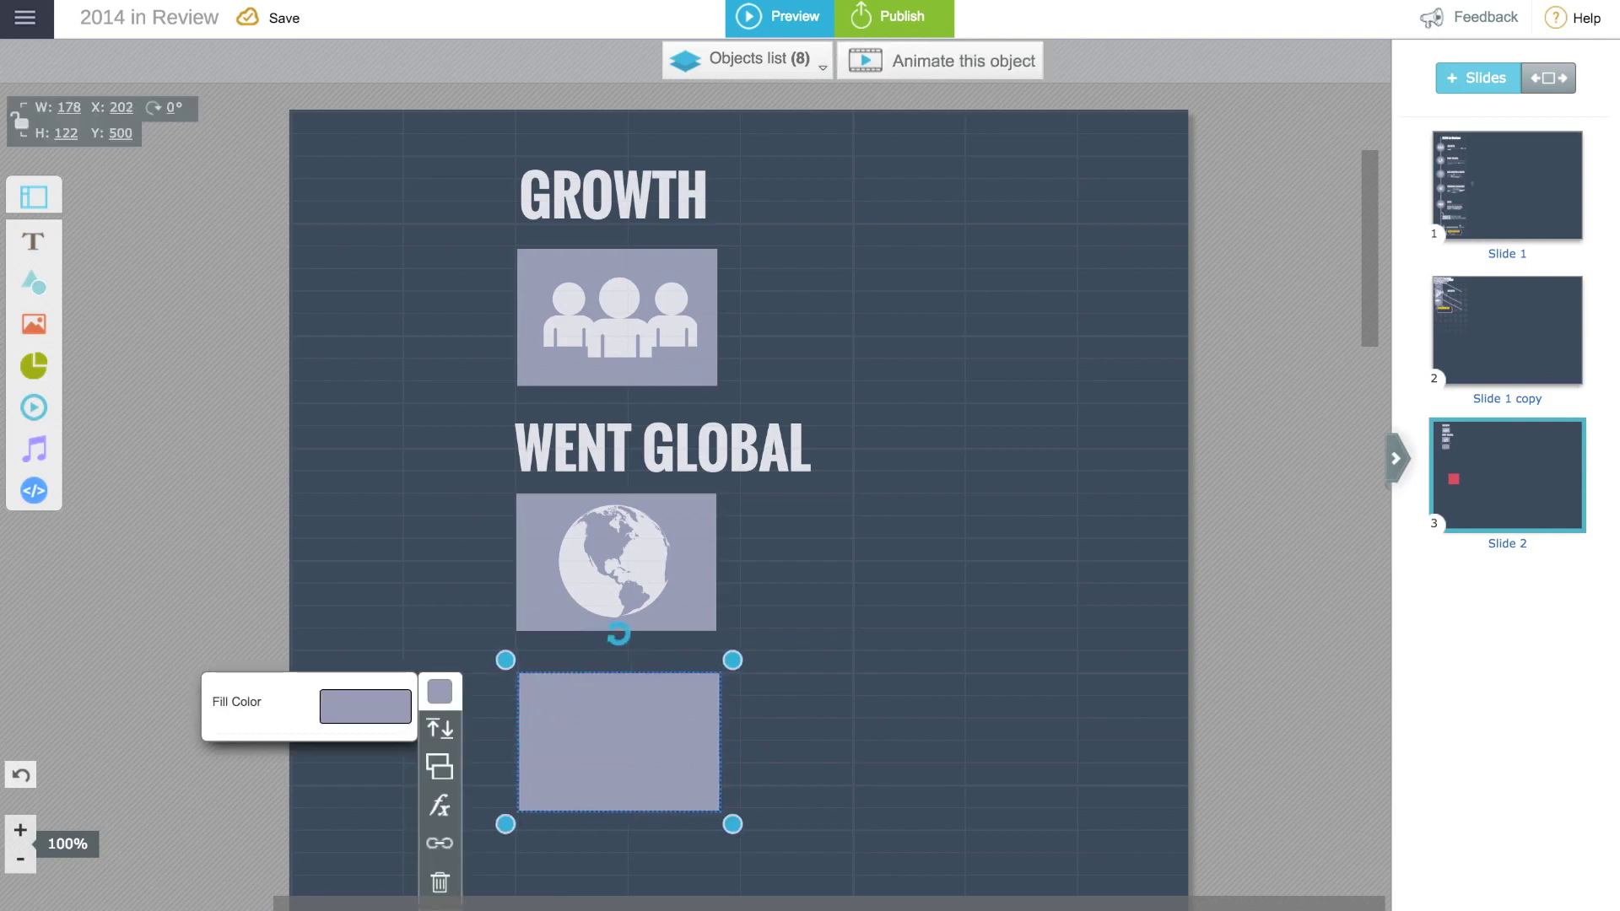
key("Left")
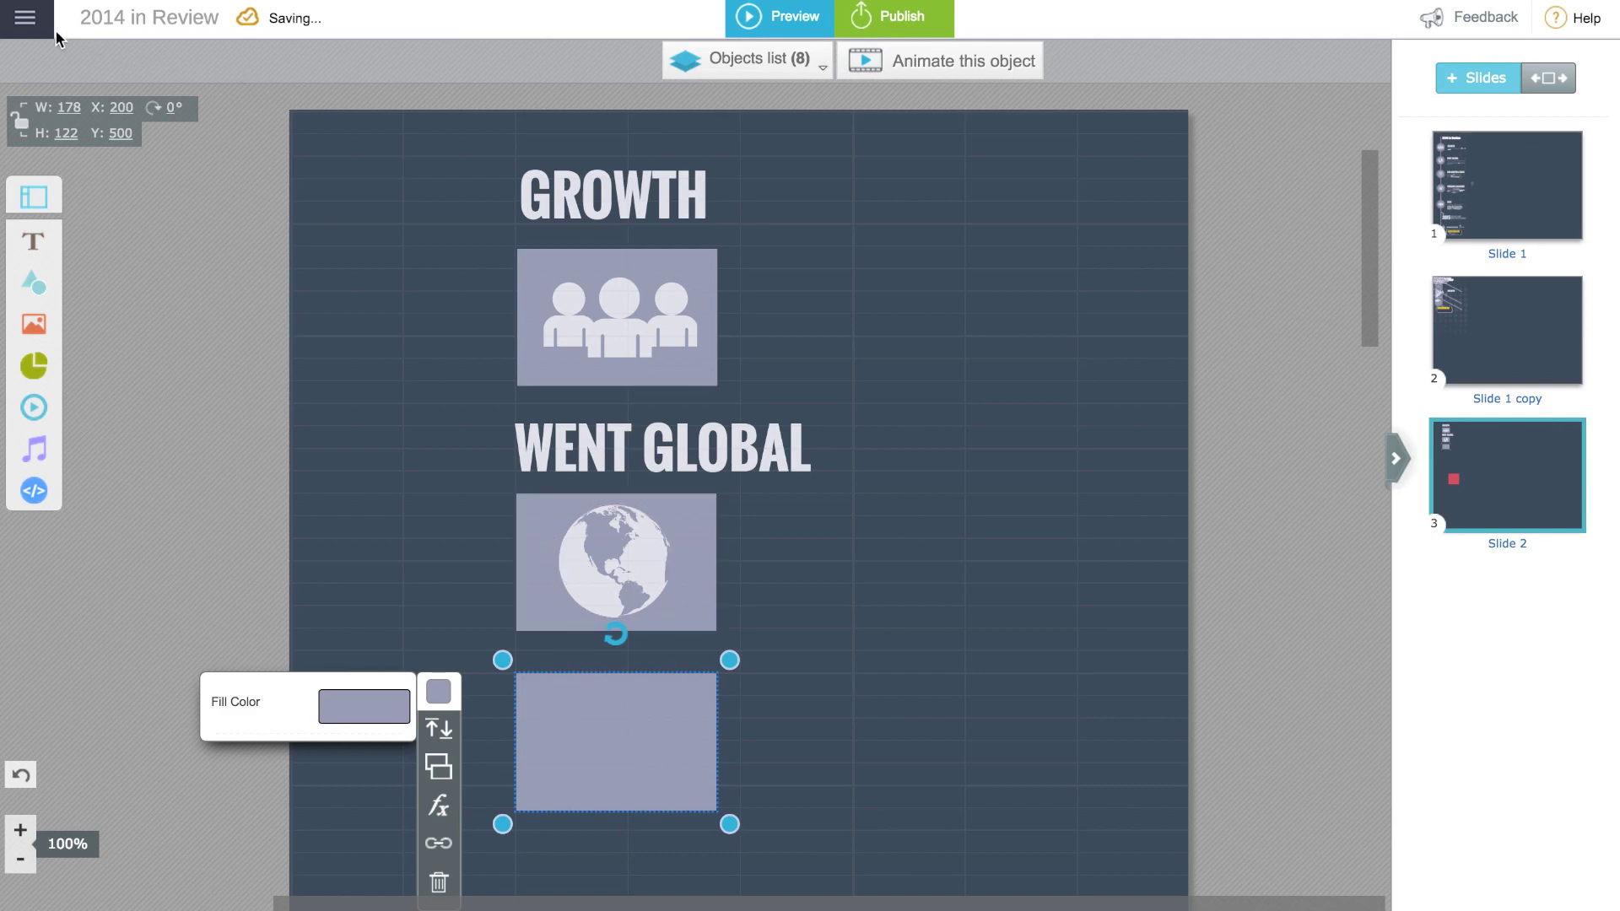
Enable Snap to objects and move the copied rectangle up beside the globe
left_click(26, 19)
left_click(76, 99)
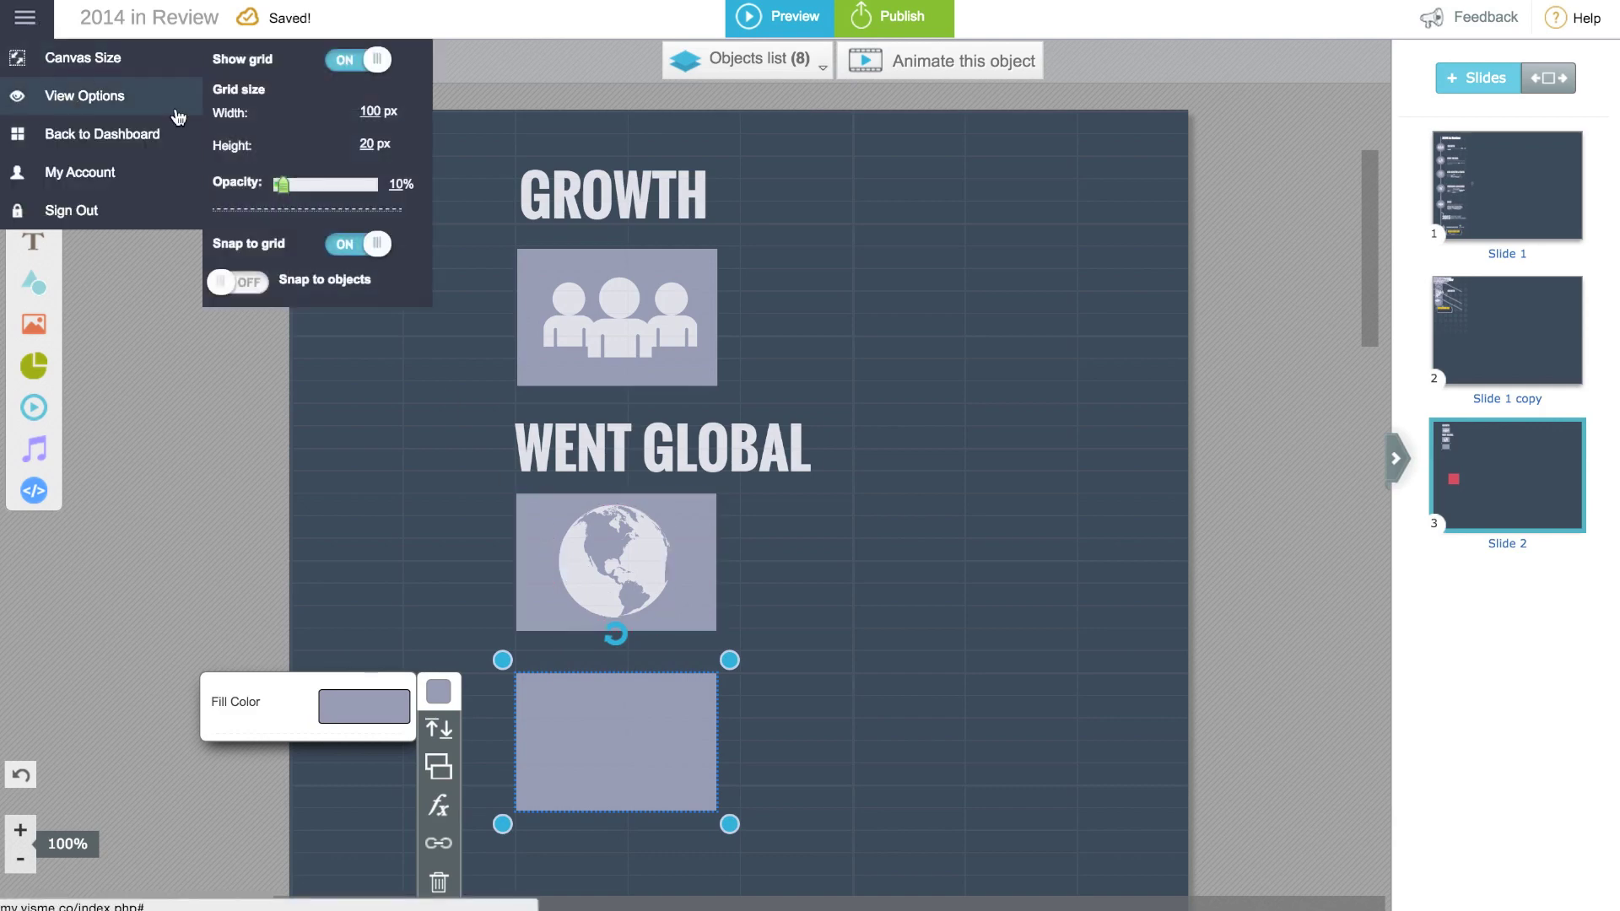
left_click(247, 285)
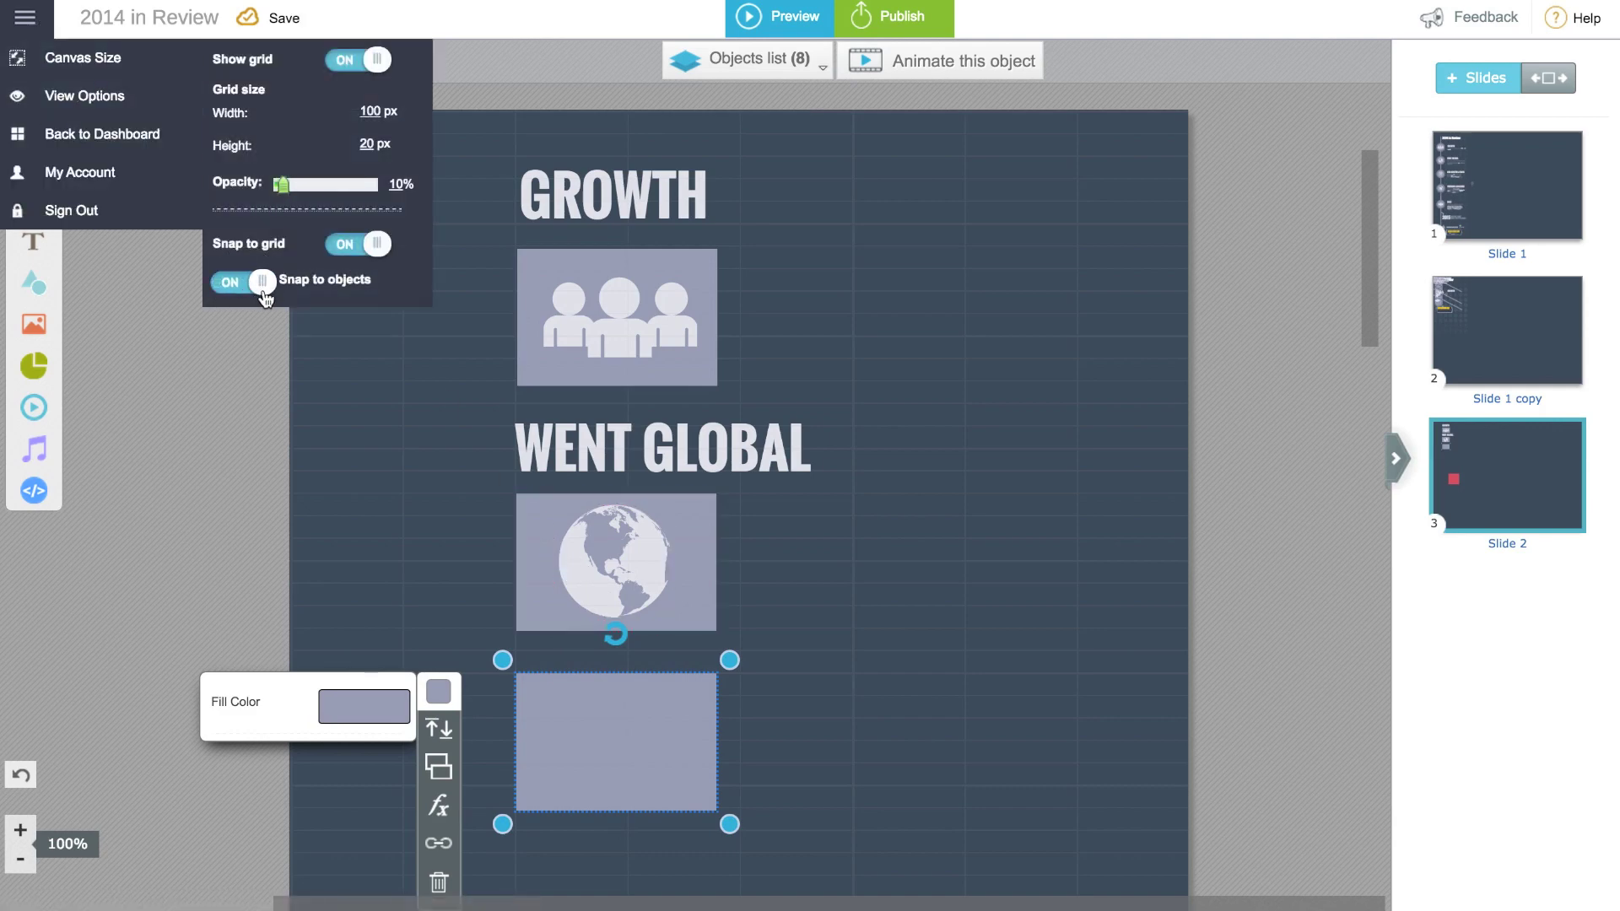
left_click_drag(590, 705, 788, 539)
Disable Snap to grid and reposition the rectangle beside the globe at x 381, y 374
left_click(34, 23)
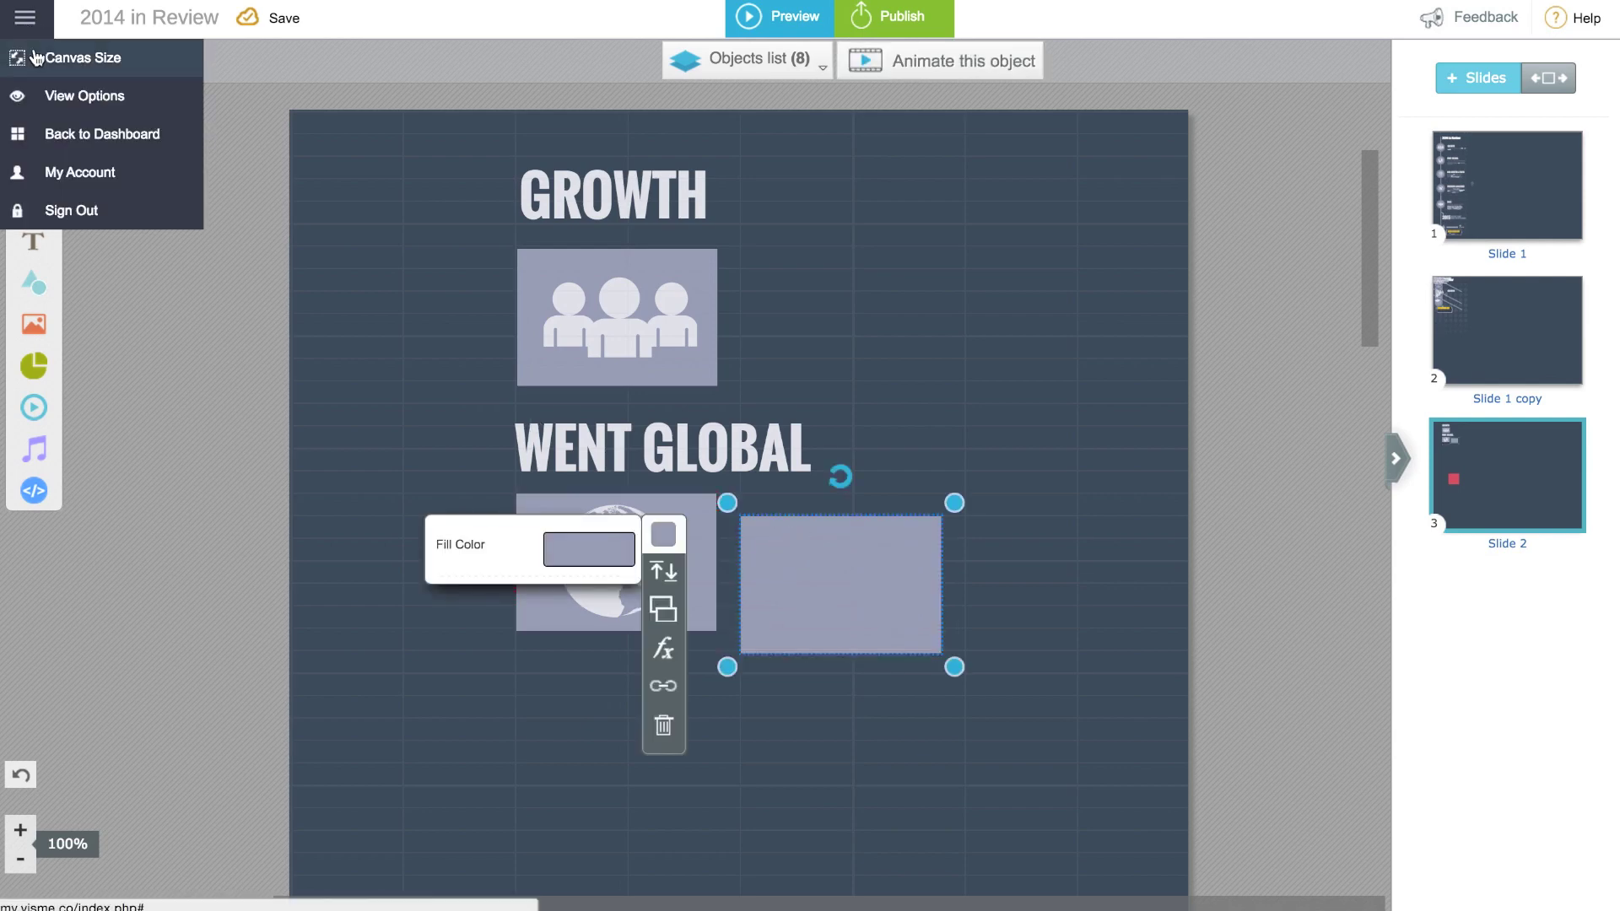
left_click(54, 98)
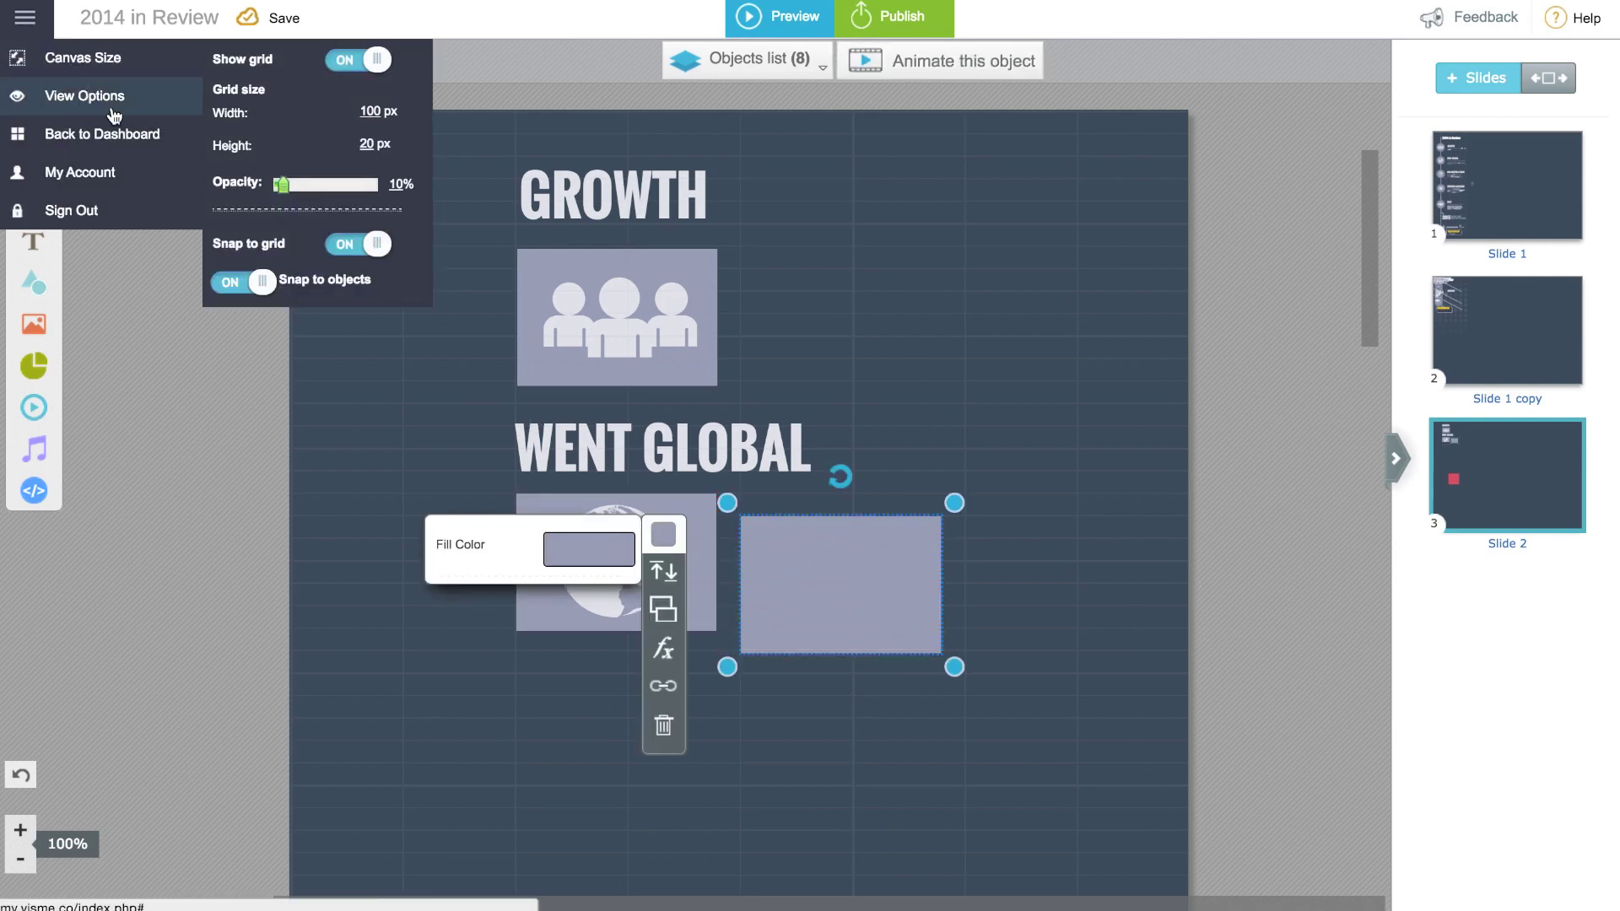
left_click(380, 245)
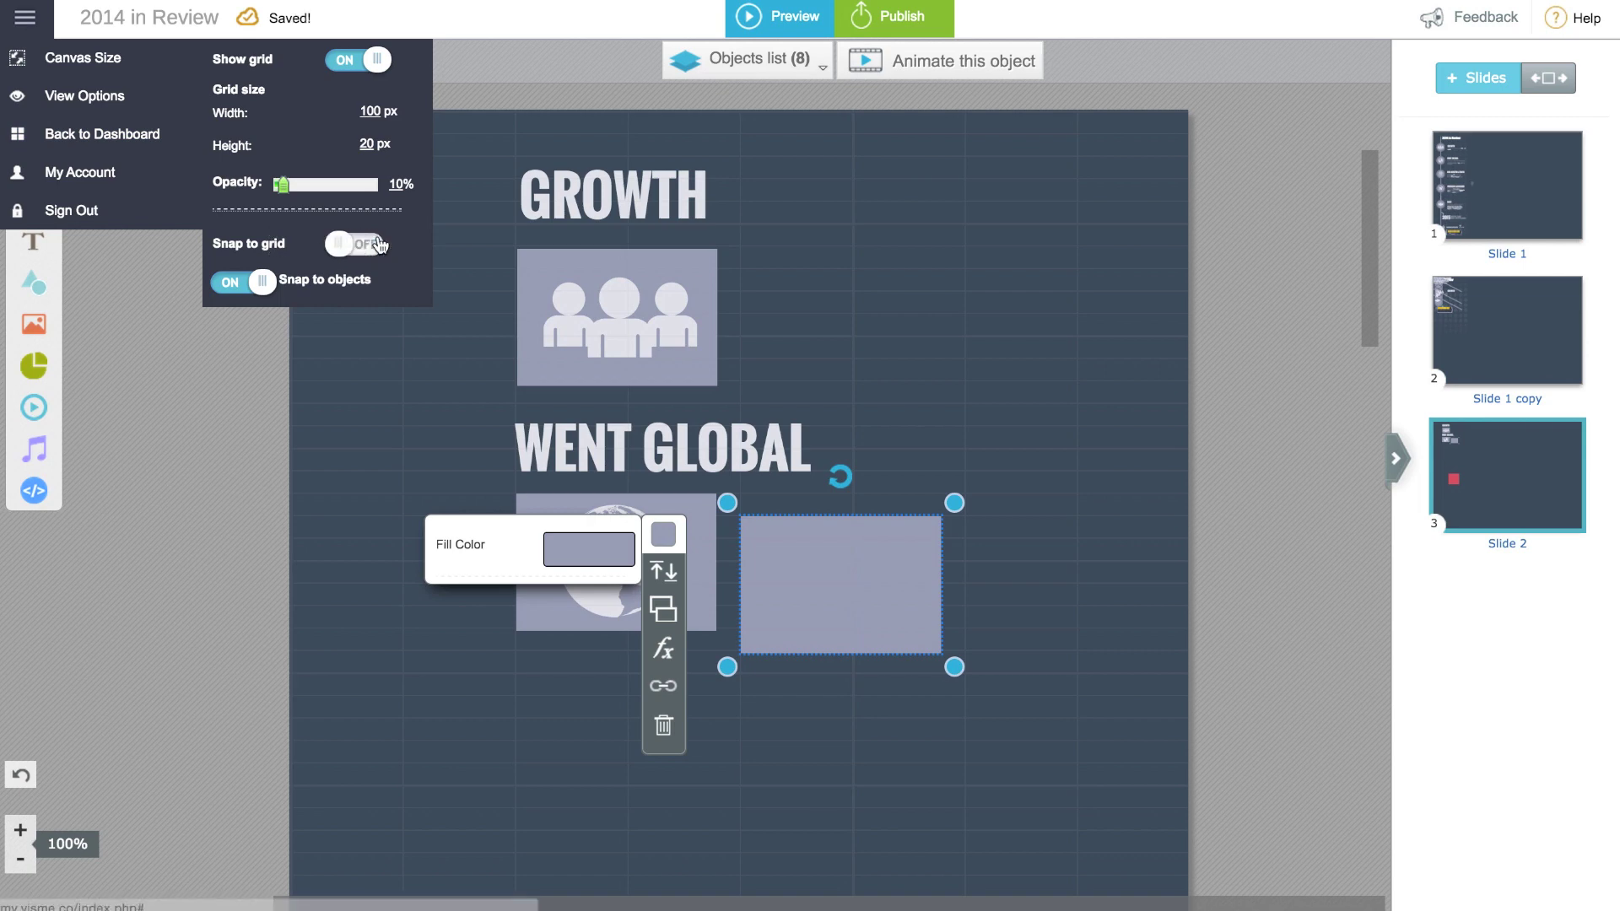
left_click(322, 427)
mouse_move(837, 583)
left_mouse_down()
mouse_move(815, 598)
mouse_move(844, 608)
left_mouse_up()
left_click(1050, 625)
Hide the grid, then delete the extra empty rectangle beside the globe
left_click(889, 616)
left_click(845, 607)
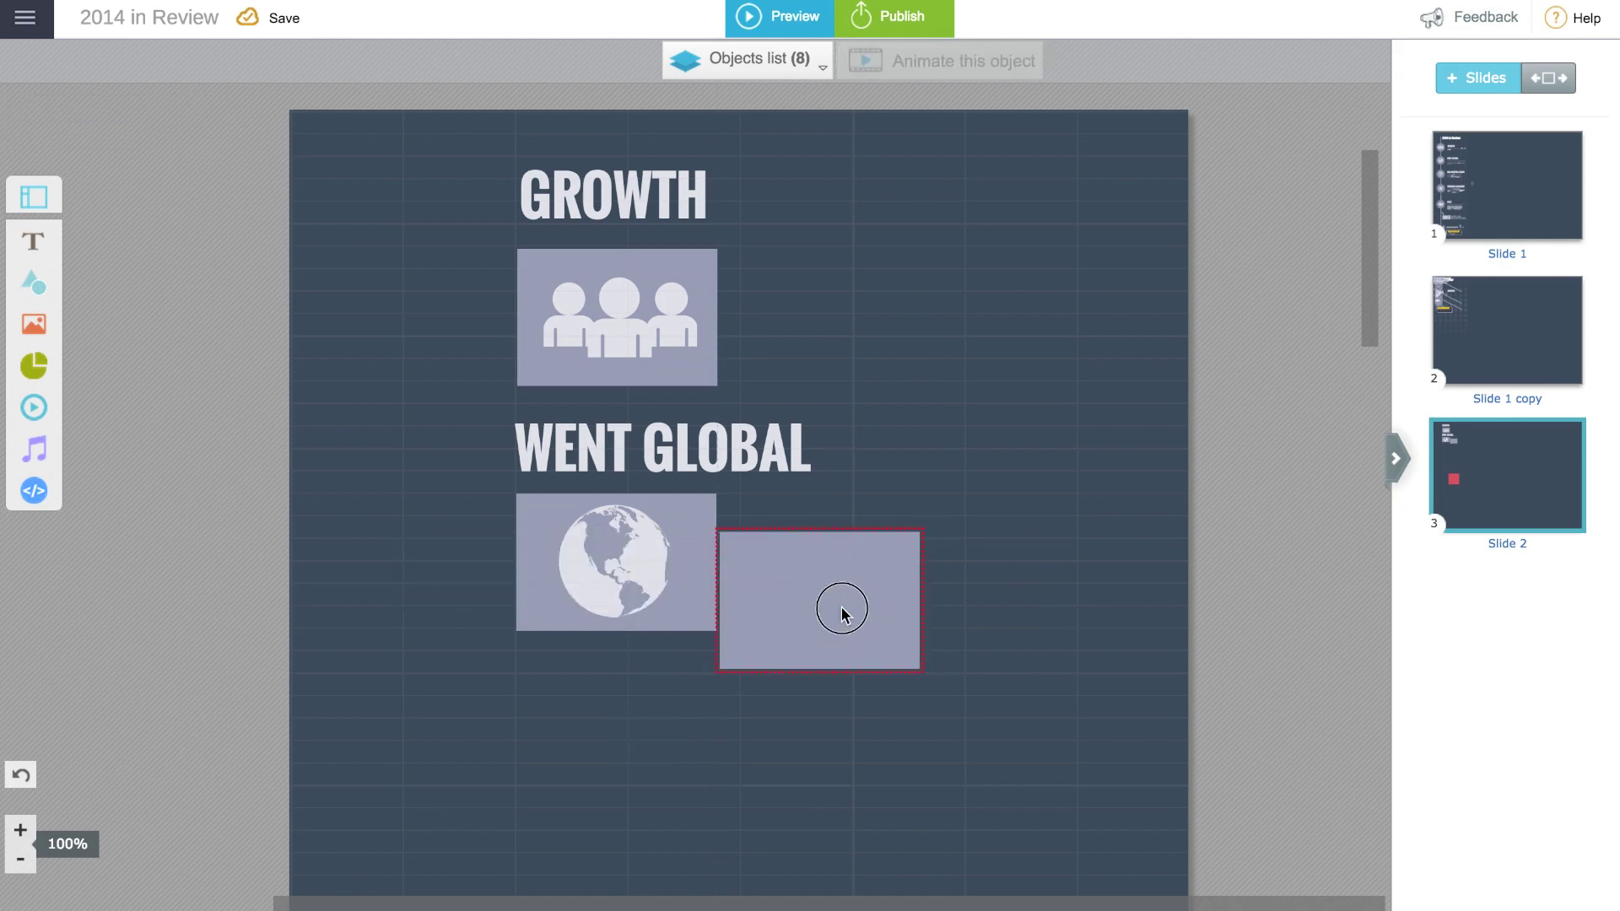
left_click(26, 18)
left_click(59, 95)
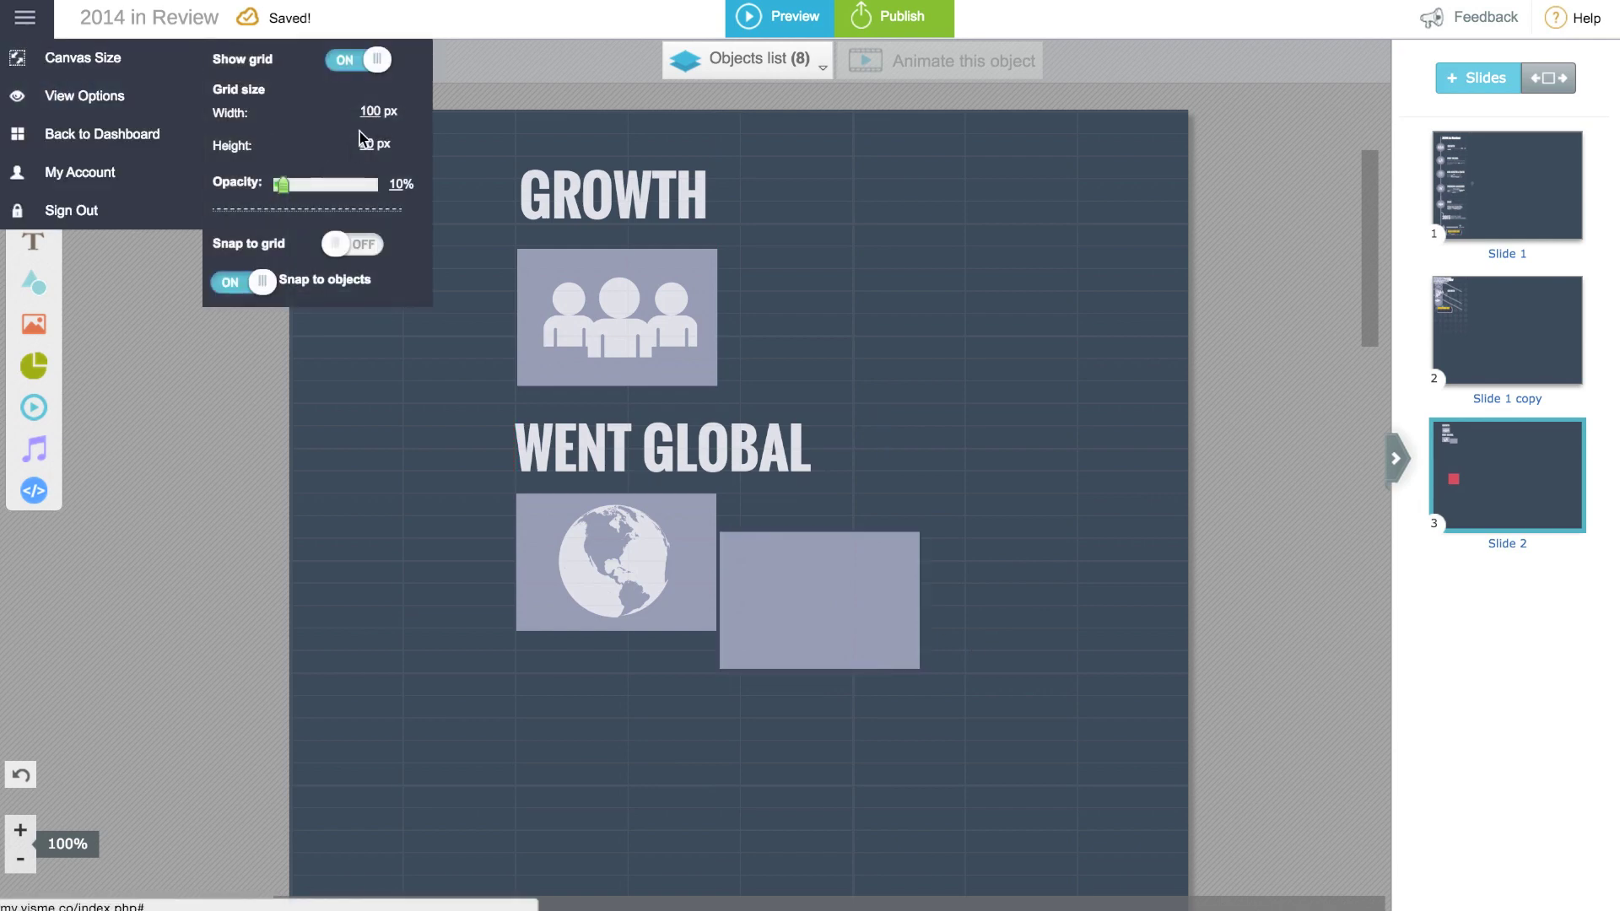
left_click(360, 59)
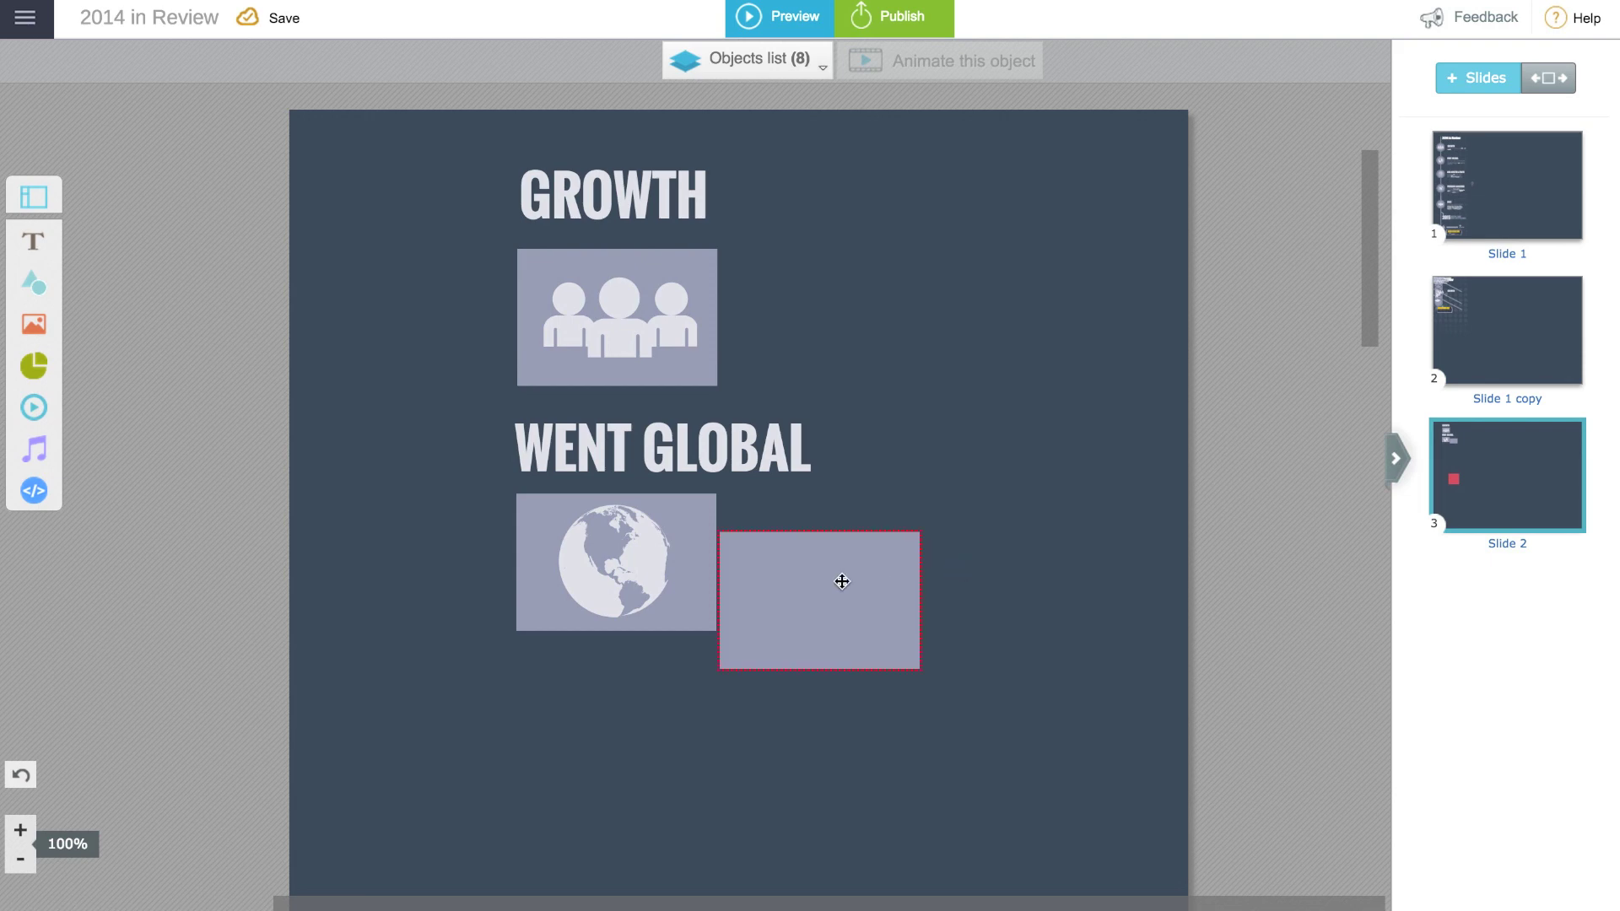
left_click_drag(841, 582, 958, 658)
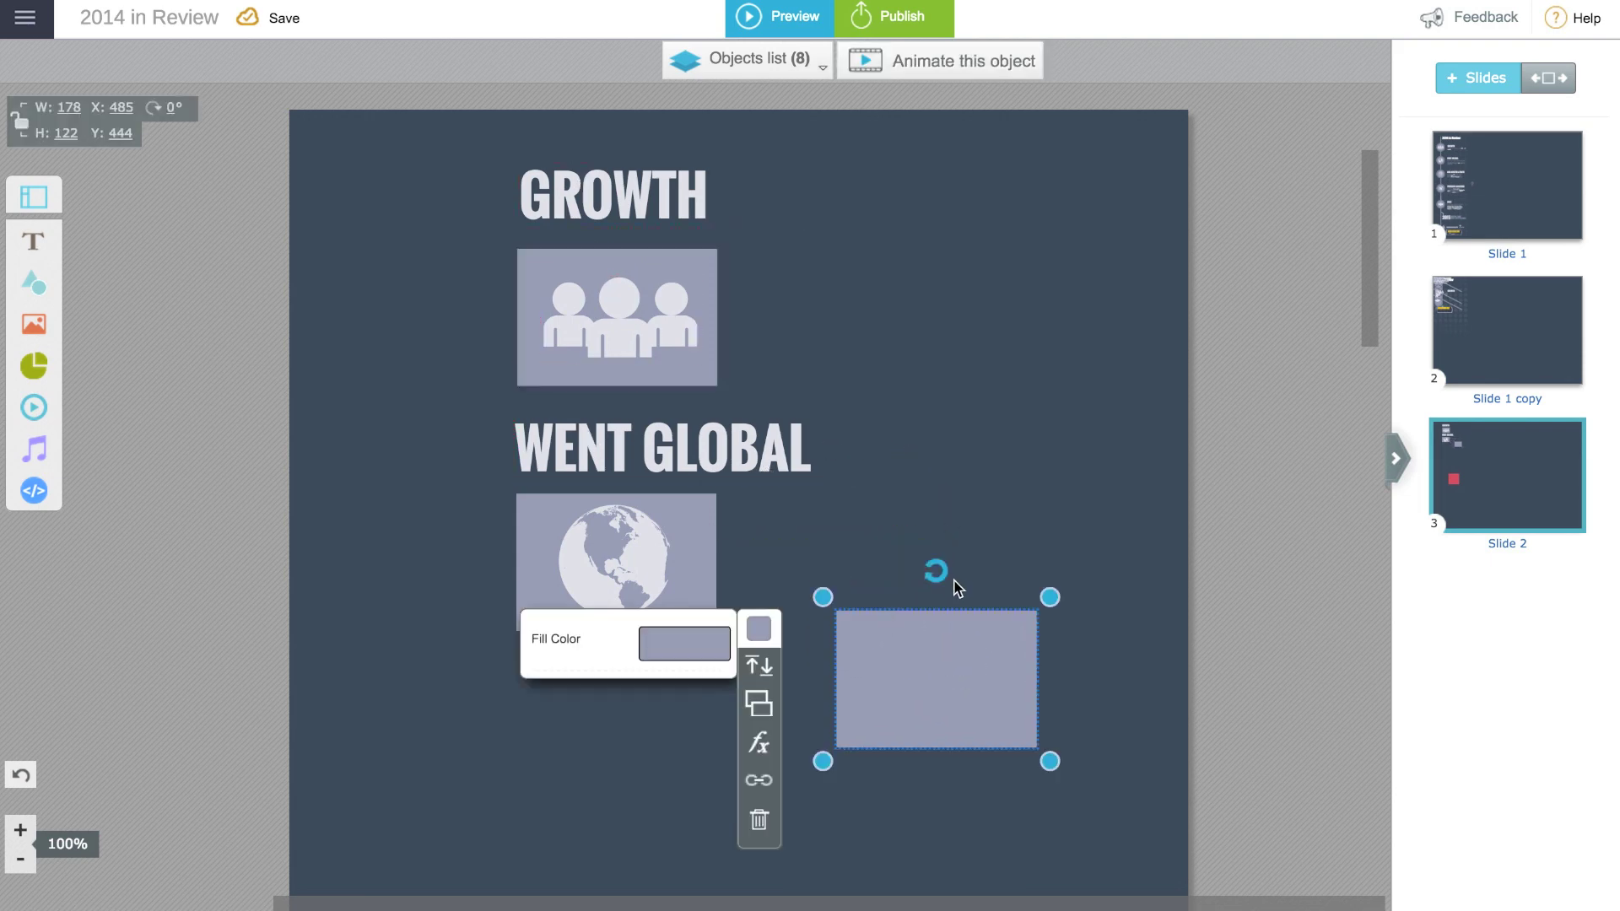
left_click(746, 820)
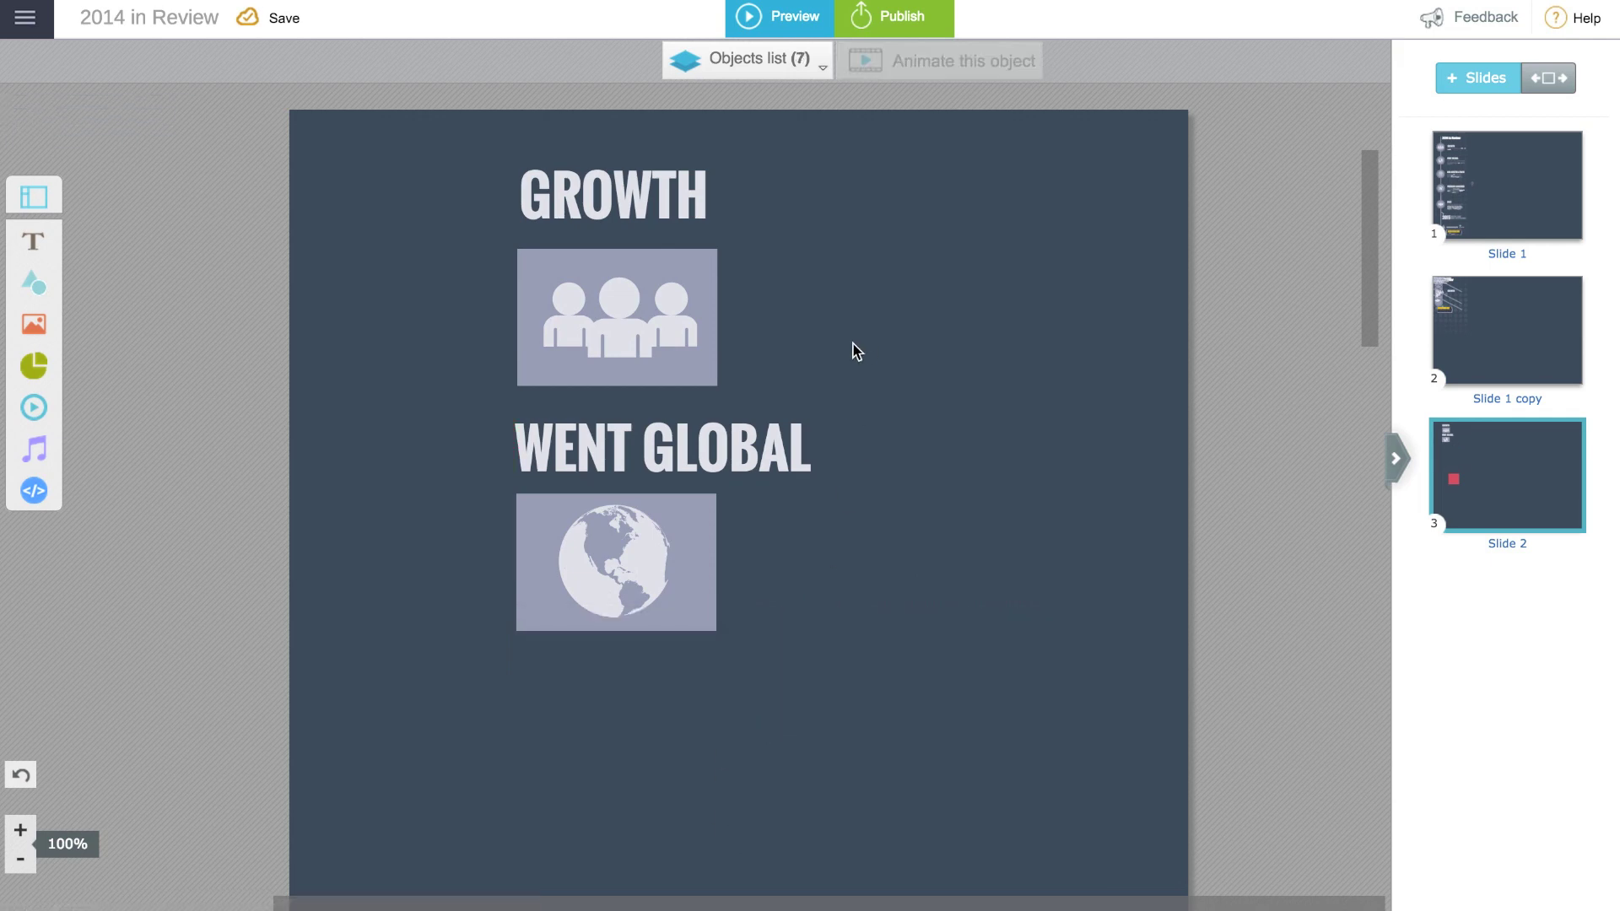